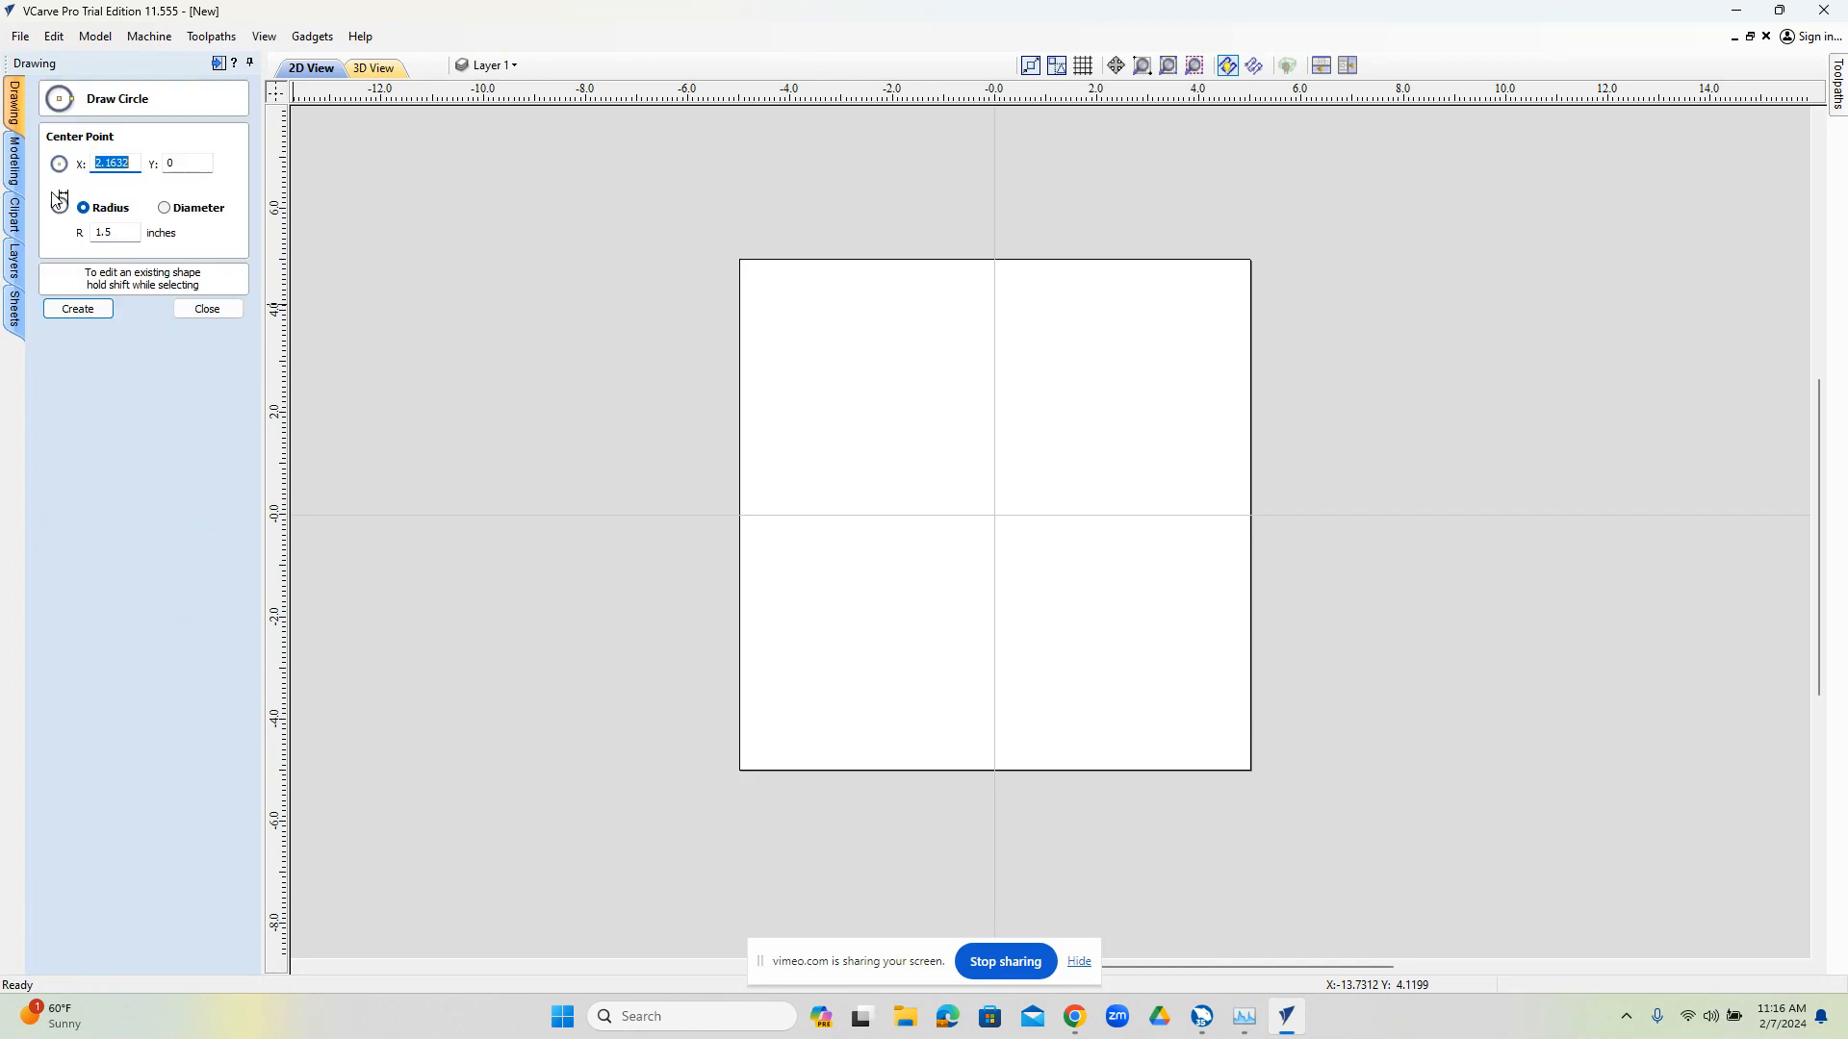
Draw a circle centred at about X -2.58, Y 0 with a radius of 1 inch
click(862, 516)
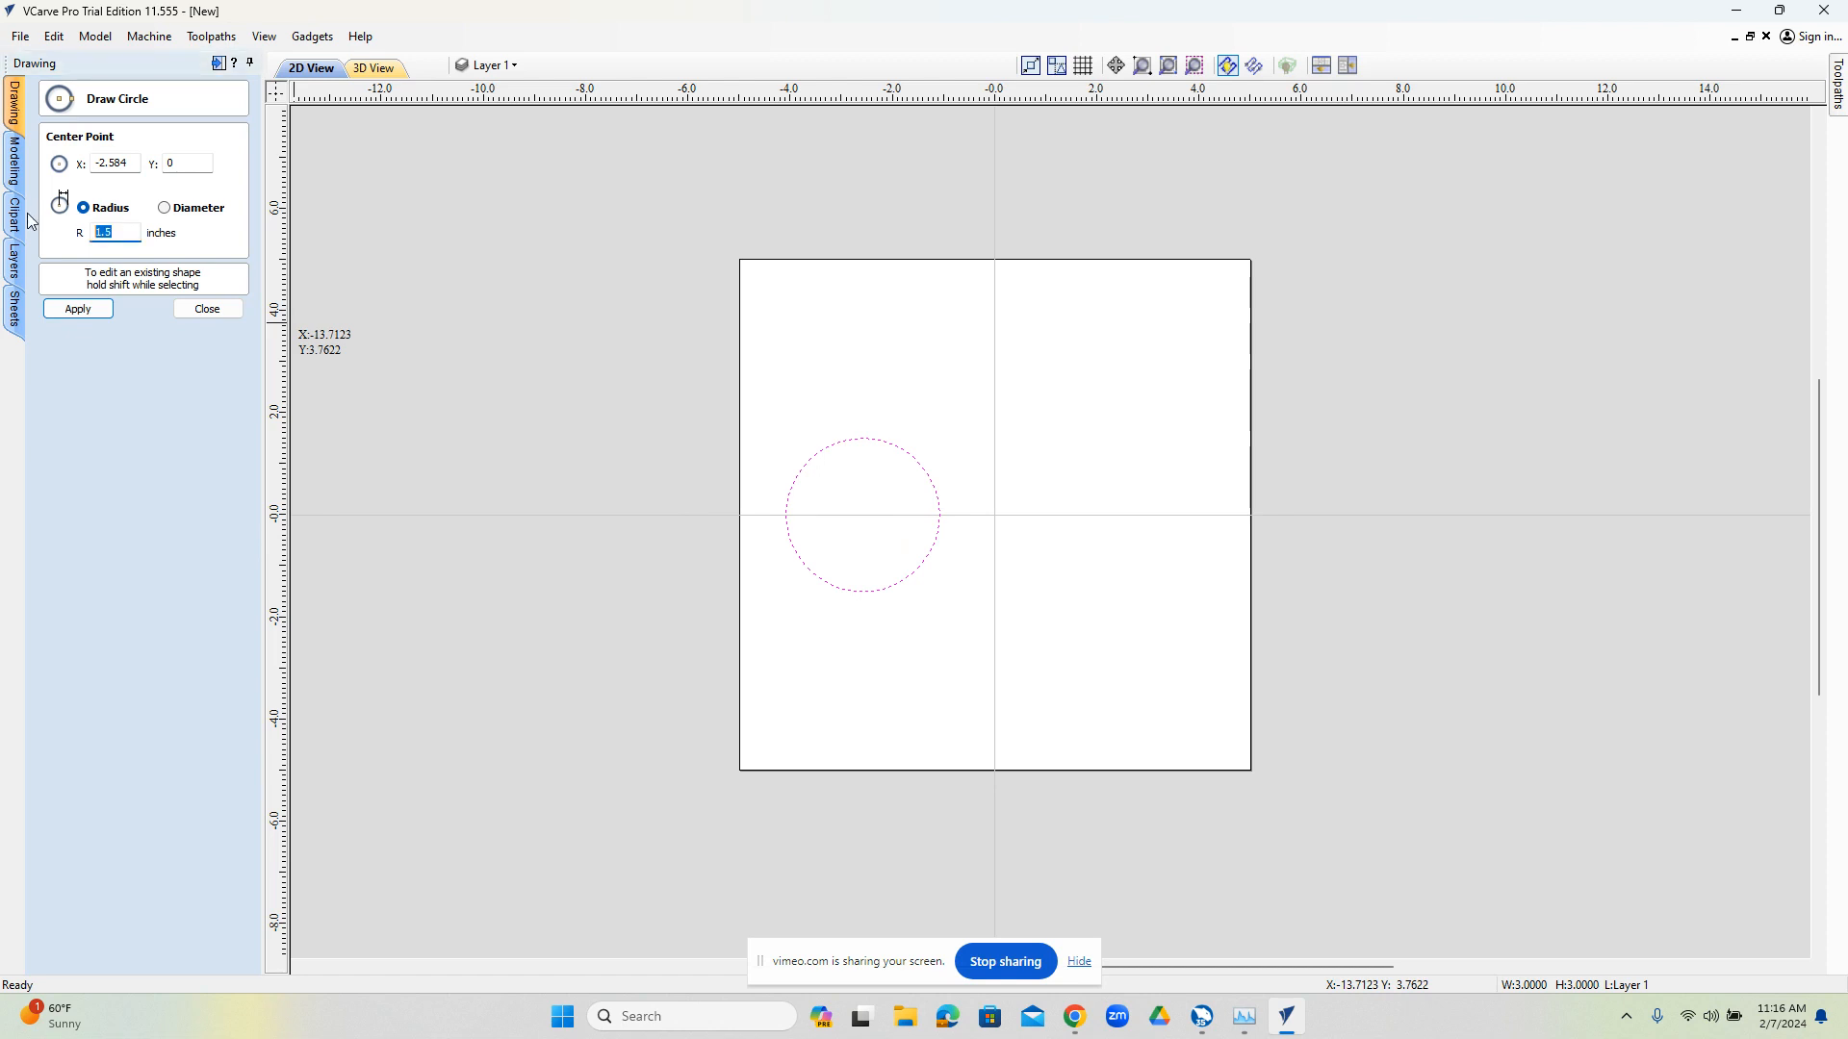
key(Tab)
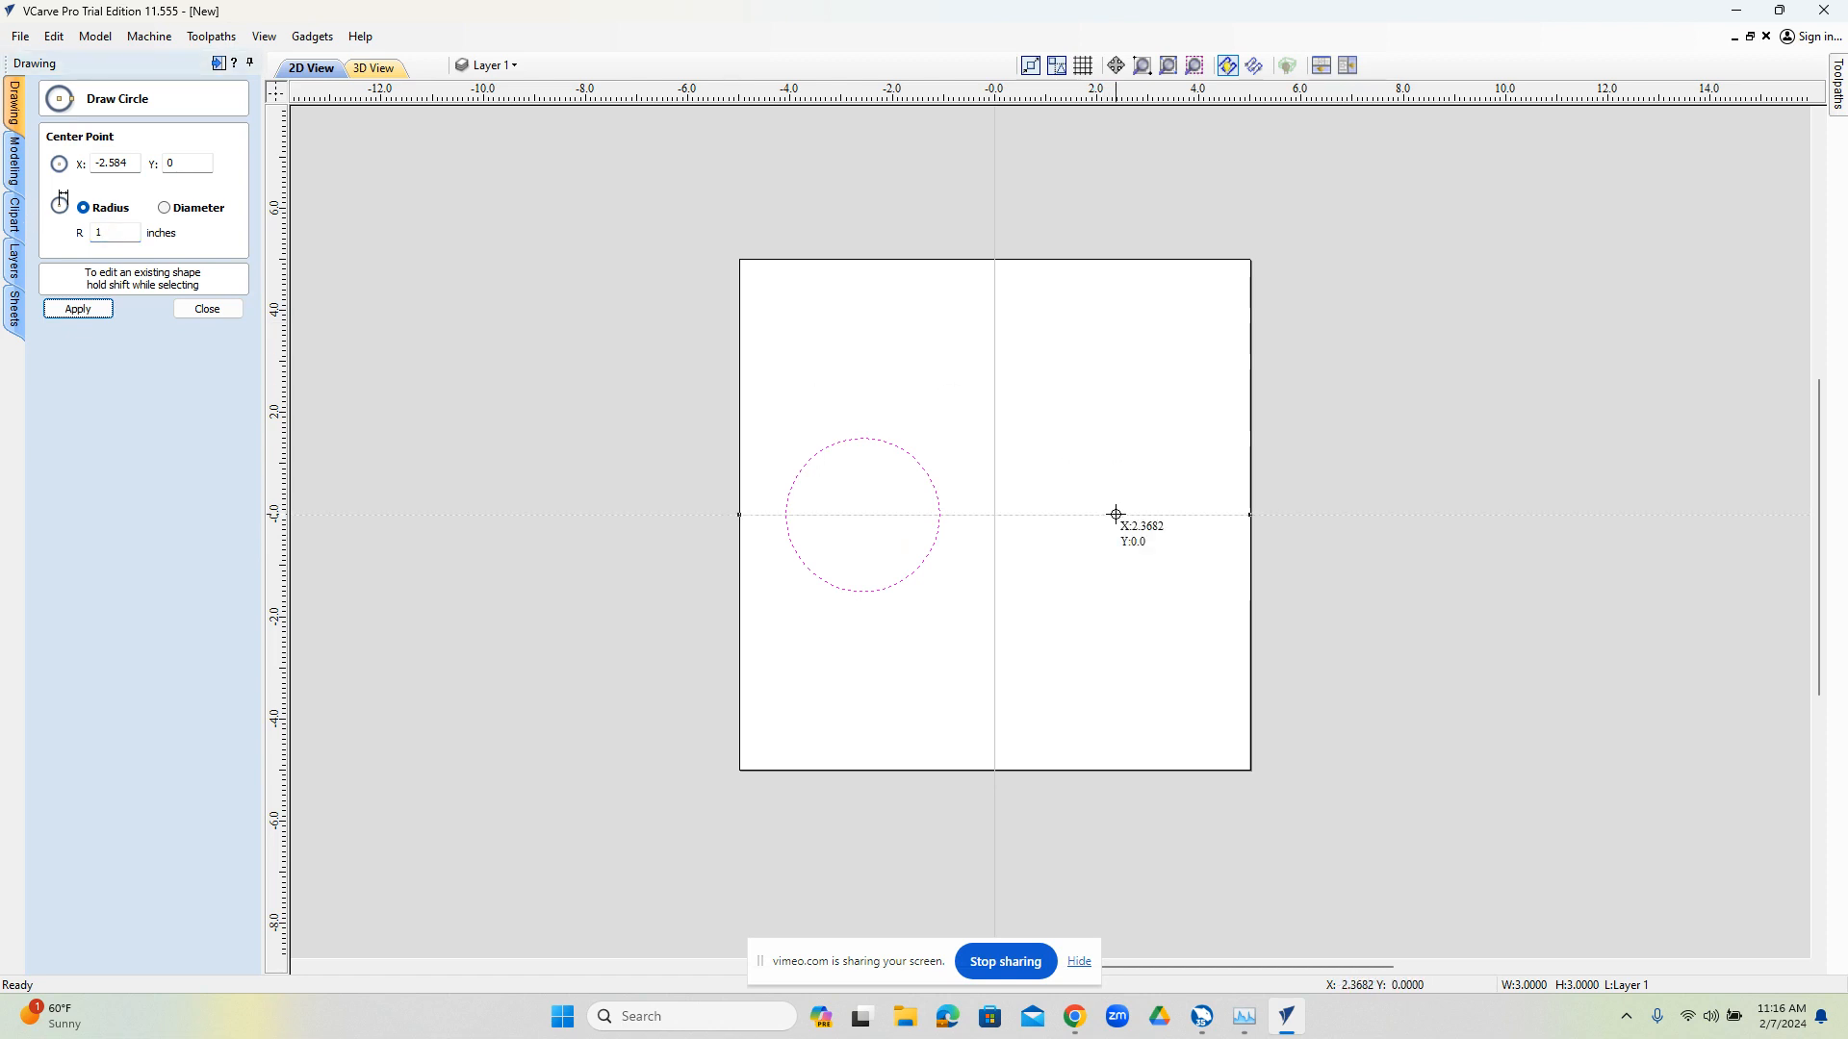
click(93, 313)
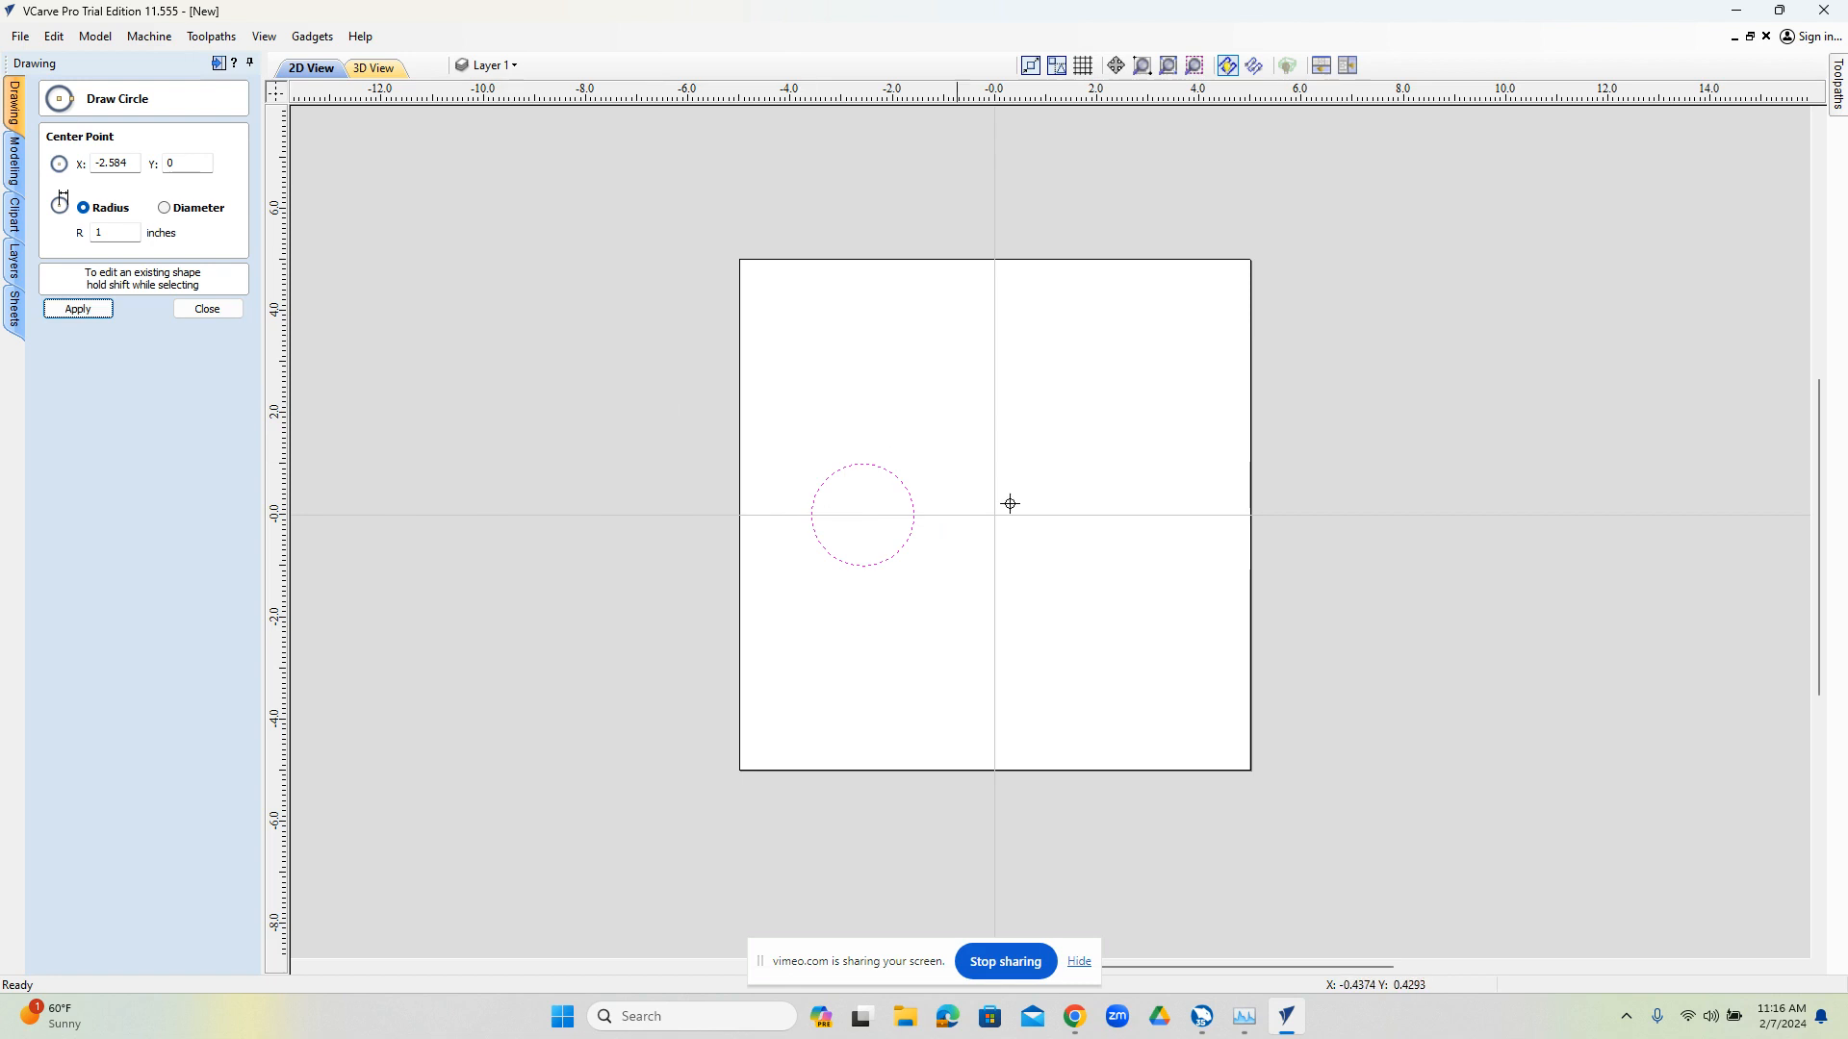
Draw a second circle centred at about X 2.09, Y 0 and set its radius to 1.5 inches
click(1100, 515)
double_click(112, 232)
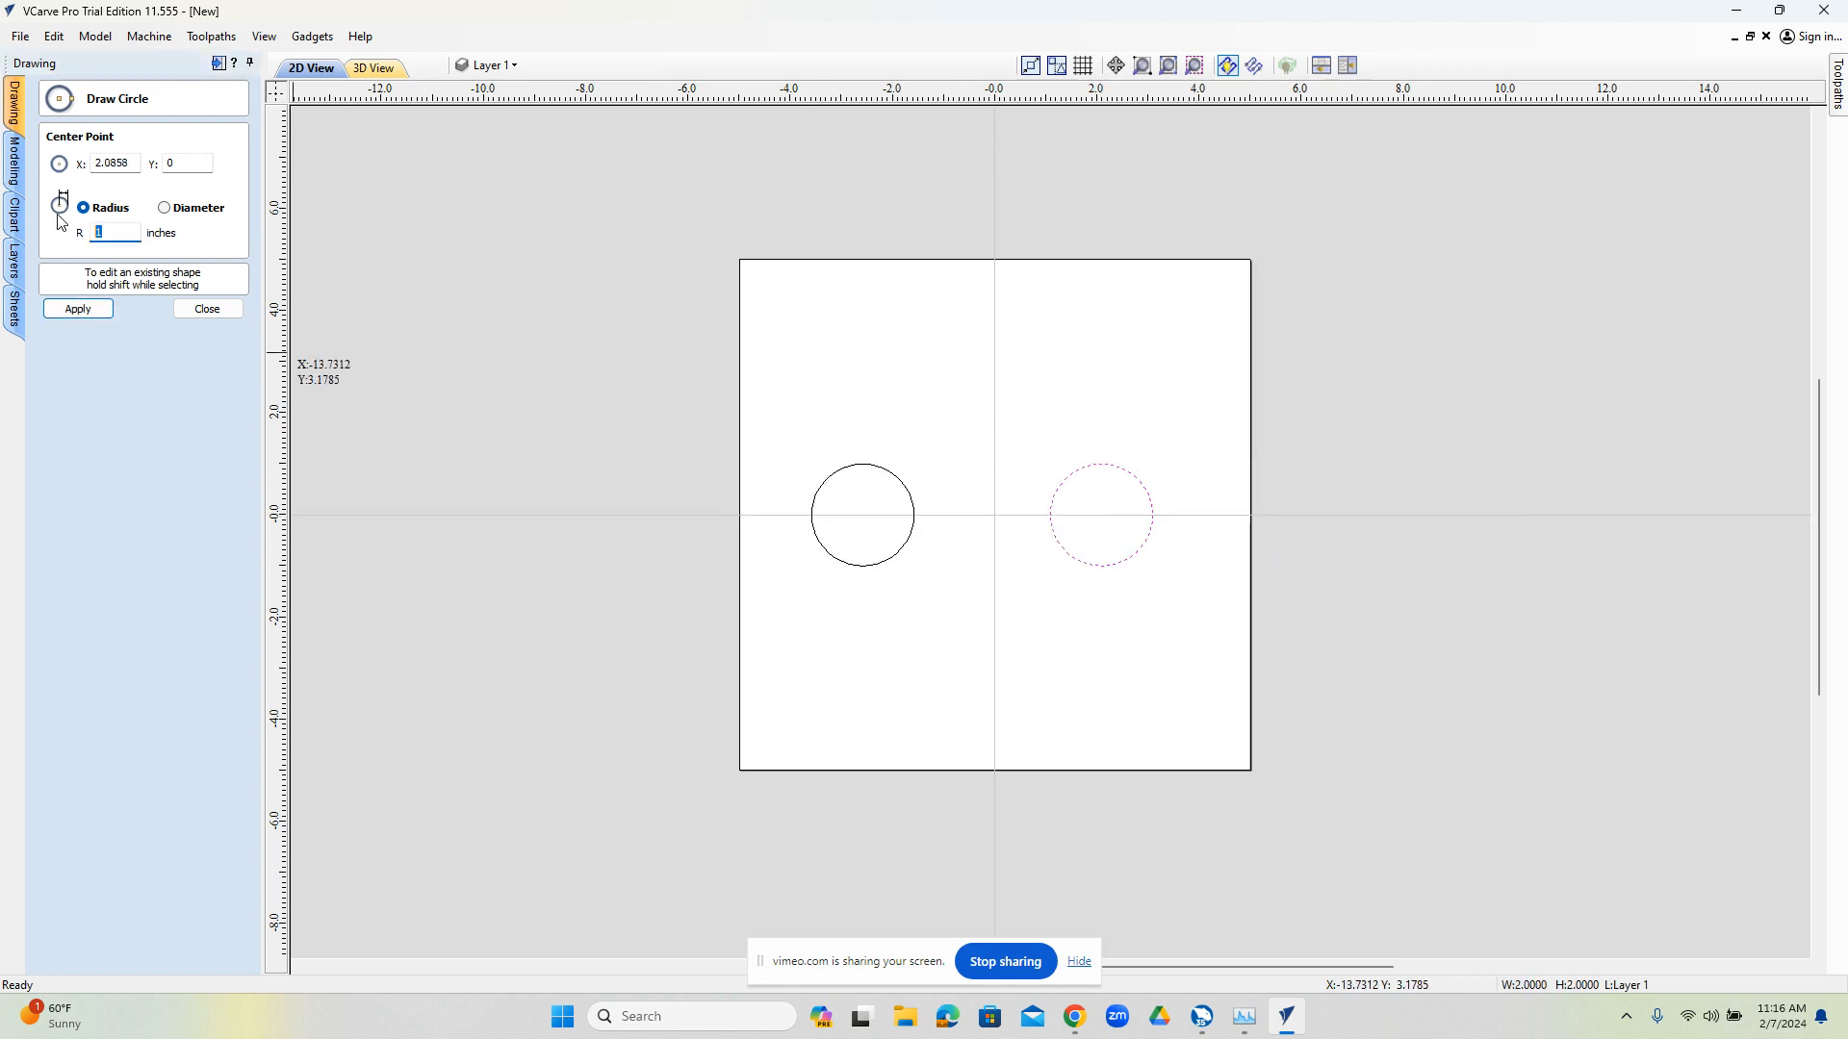
text(1.5)
click(106, 307)
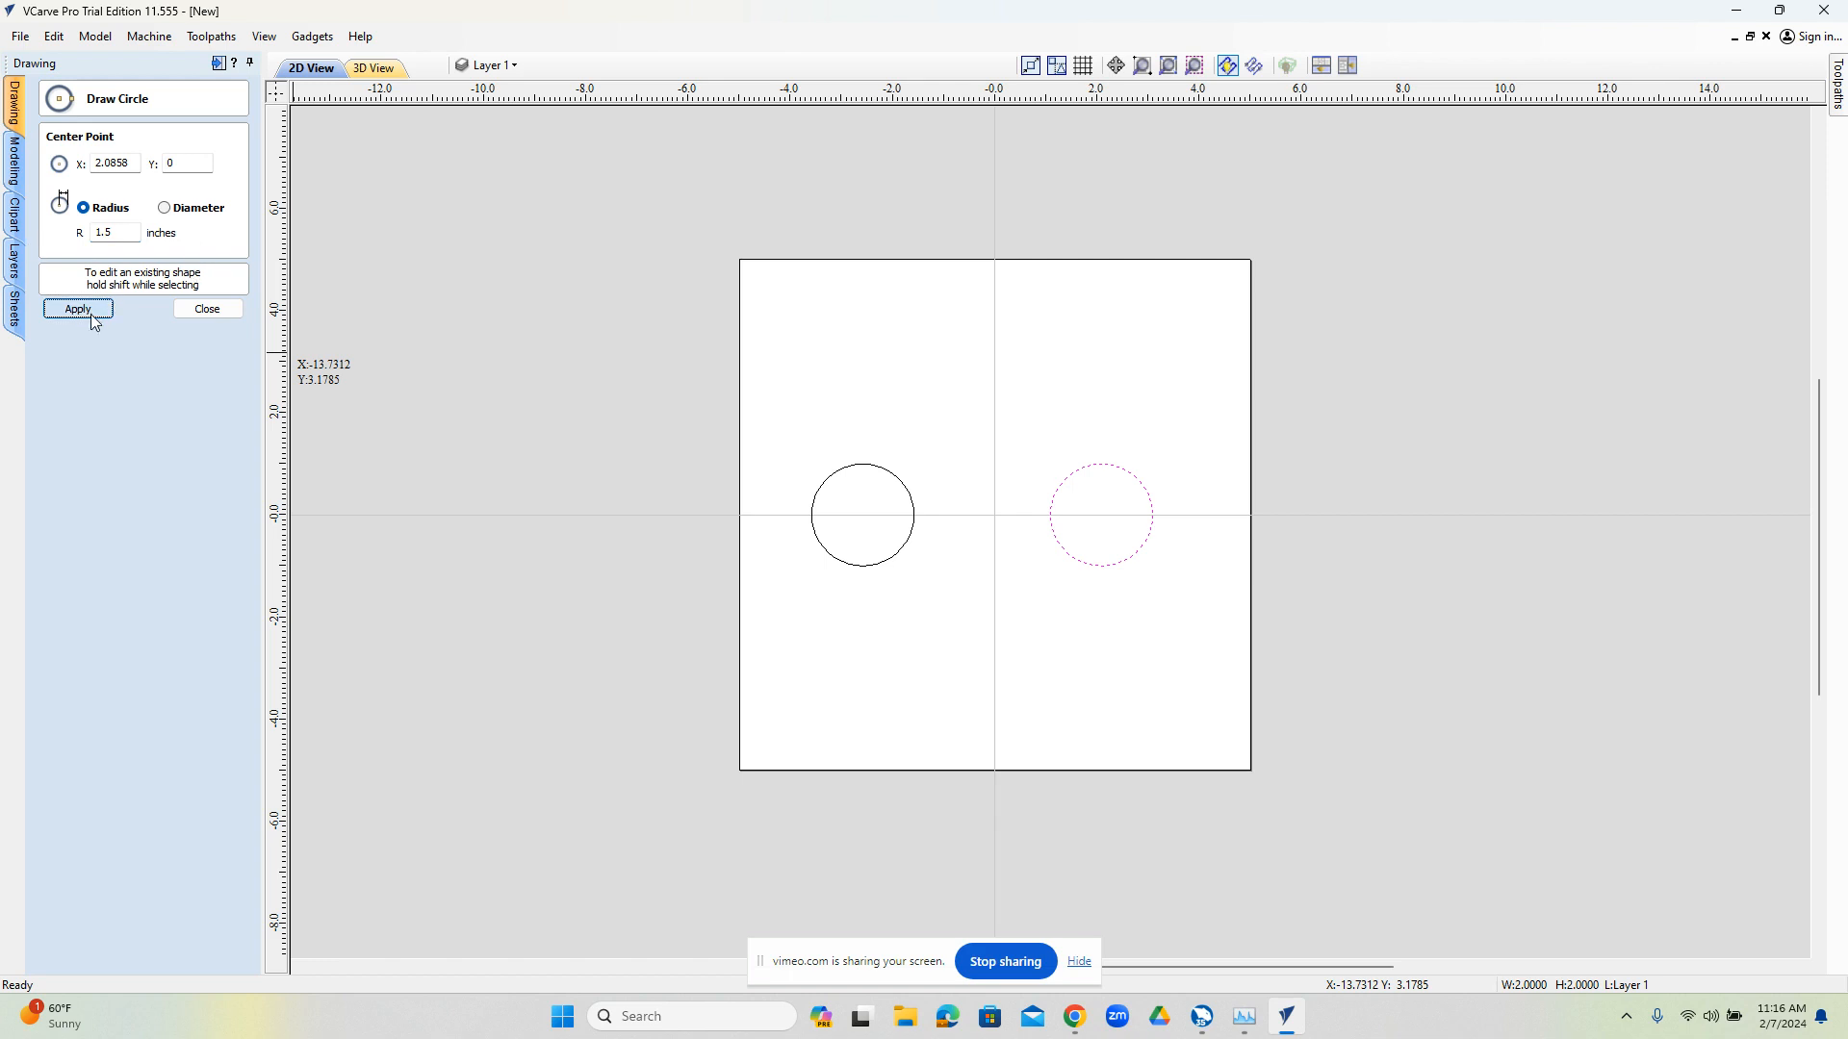
click(206, 309)
click(863, 374)
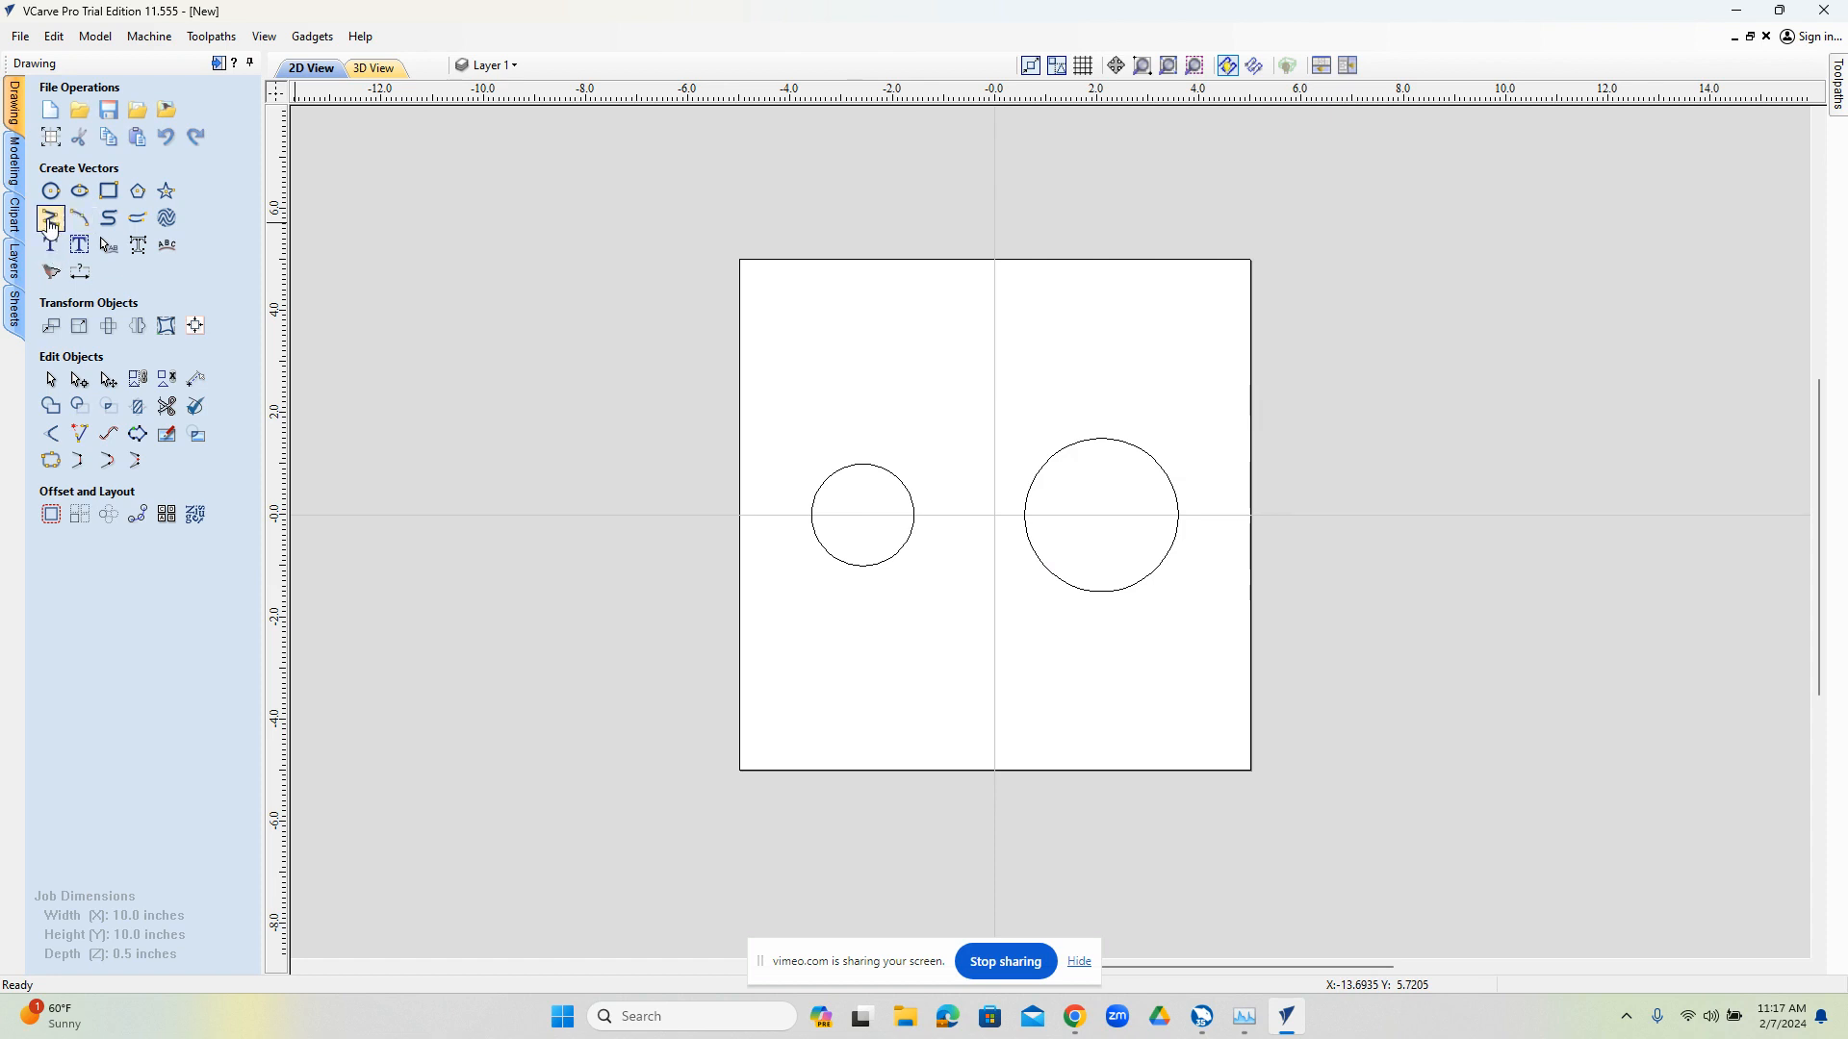
Draw a line tangent to both circles along their upper sides with the polyline tool
click(51, 223)
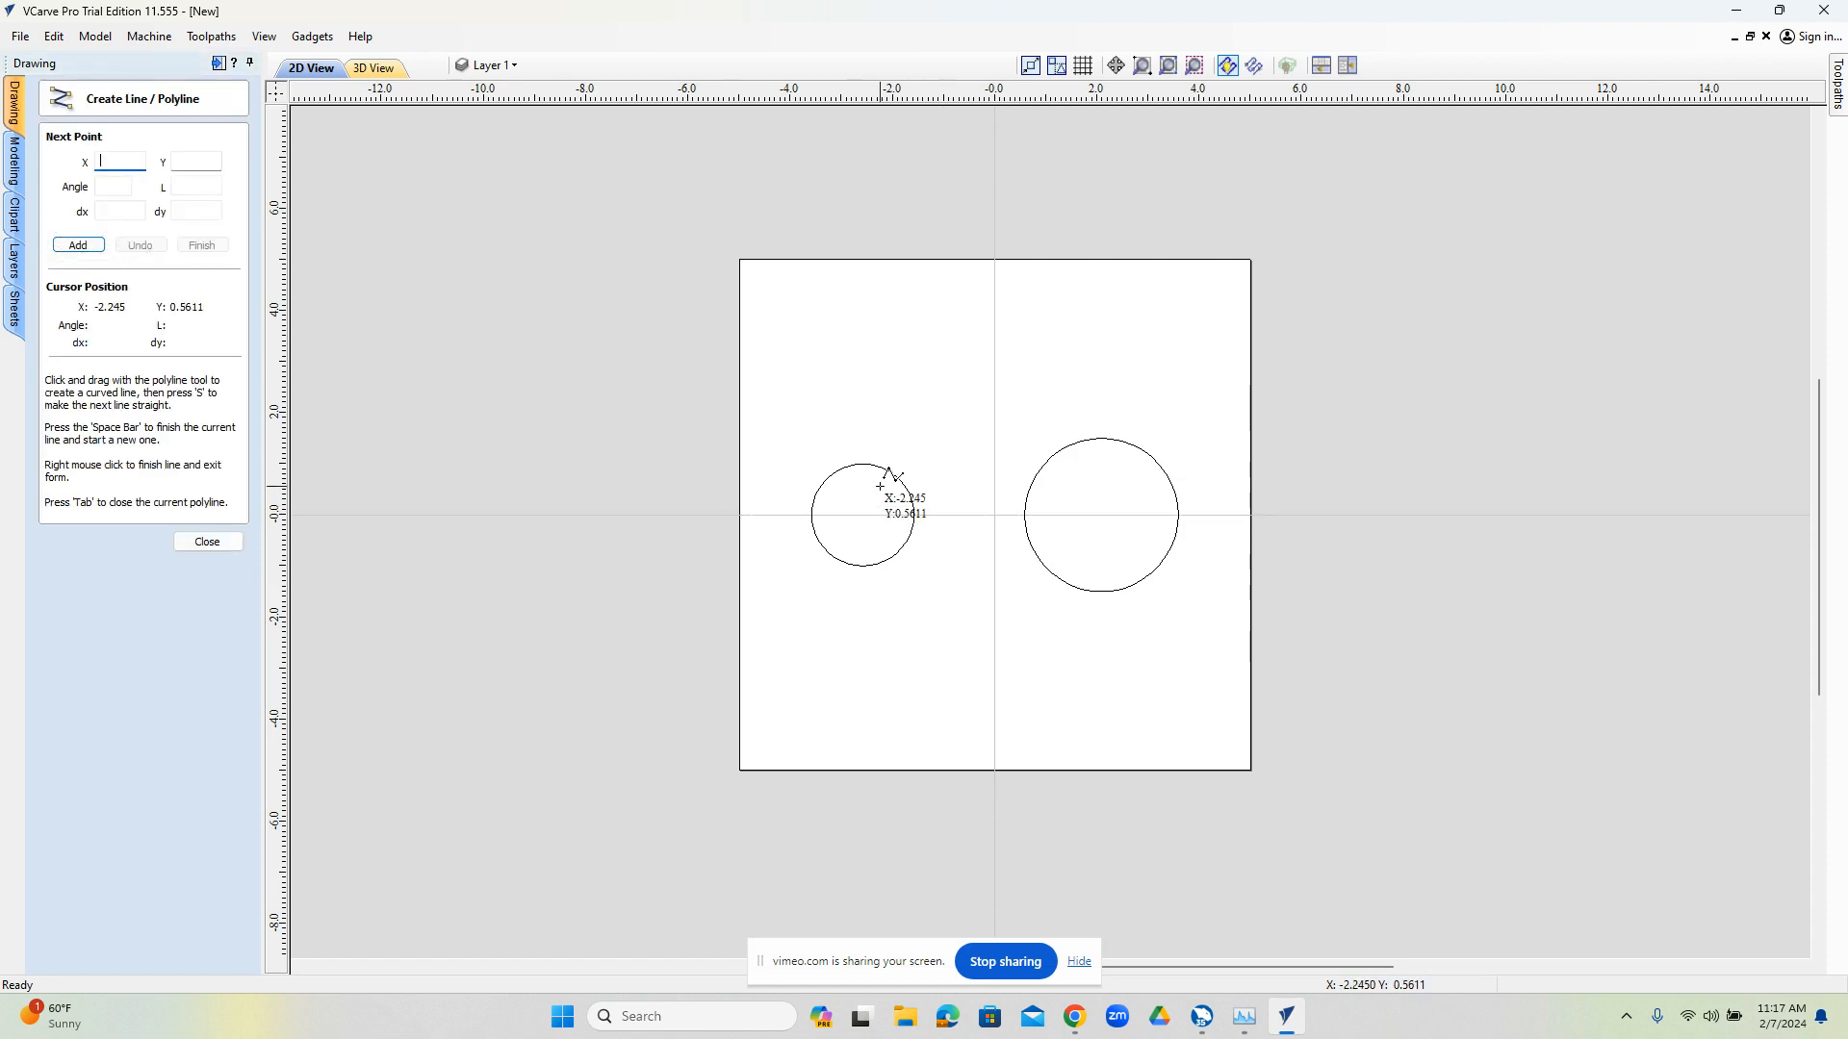
click(908, 488)
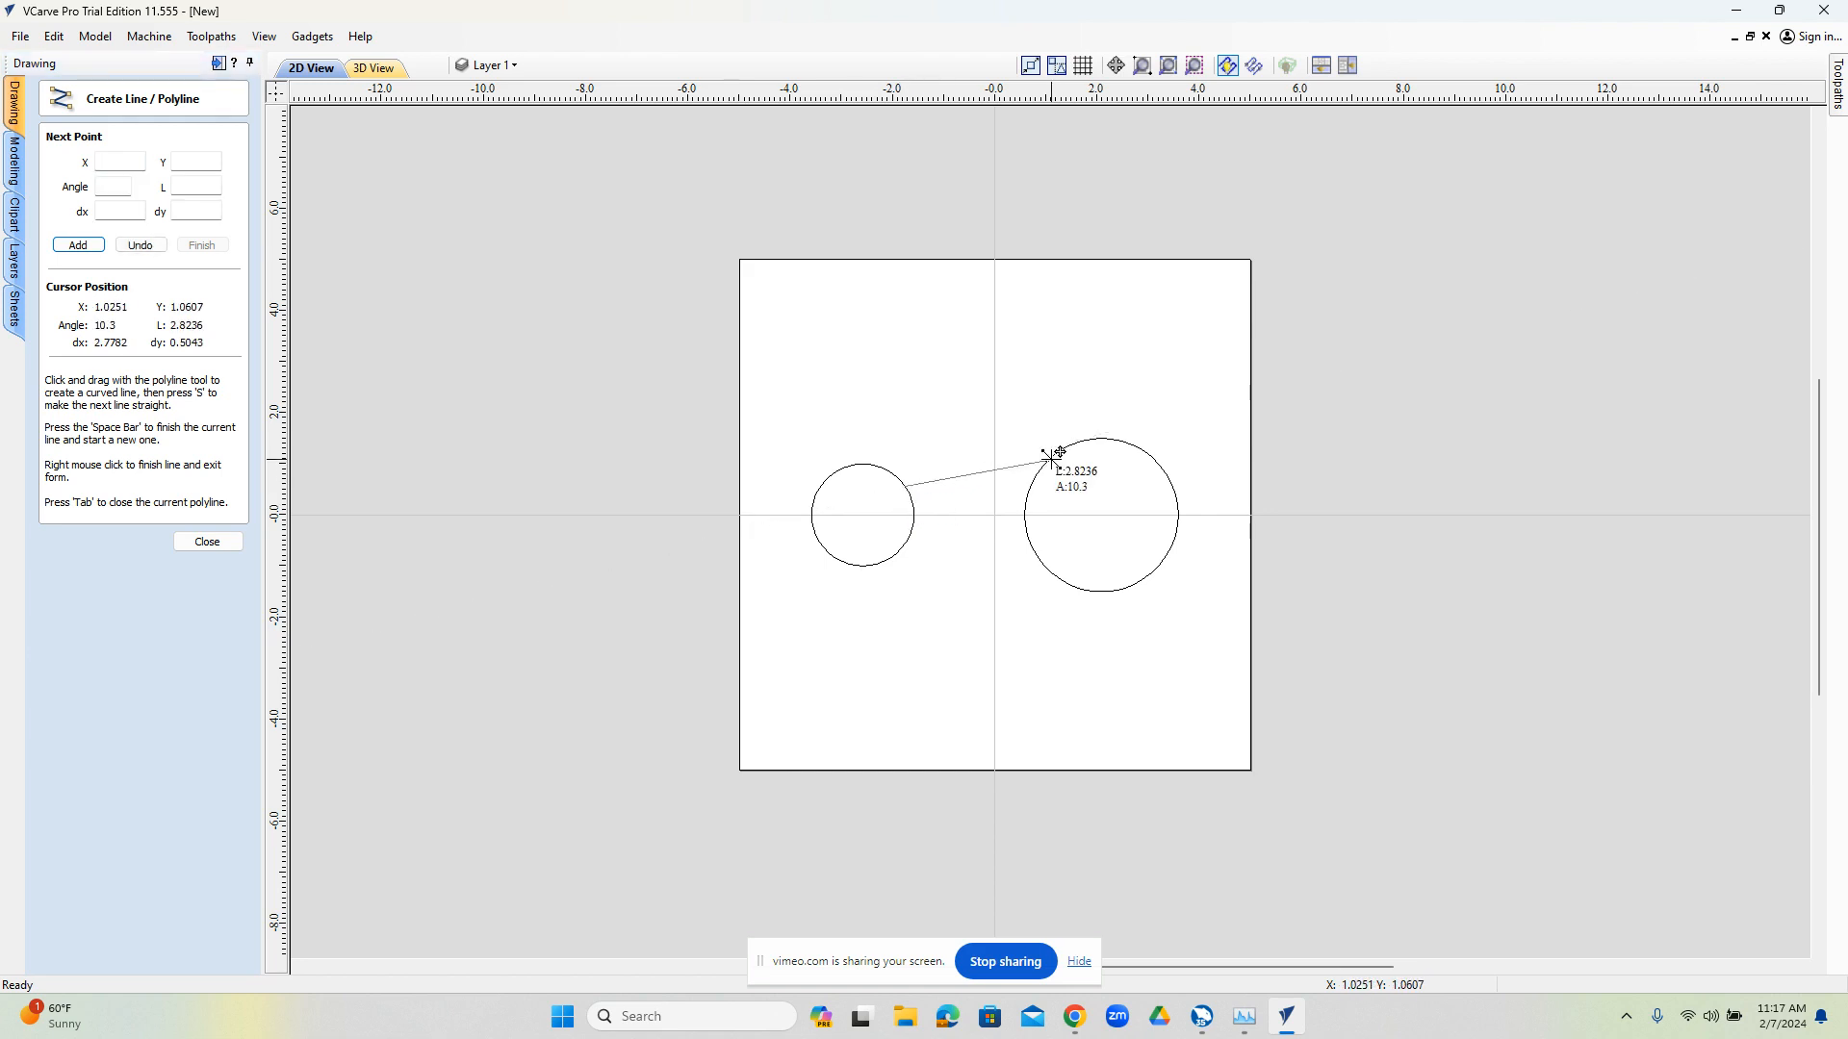
key(t)
click(1052, 456)
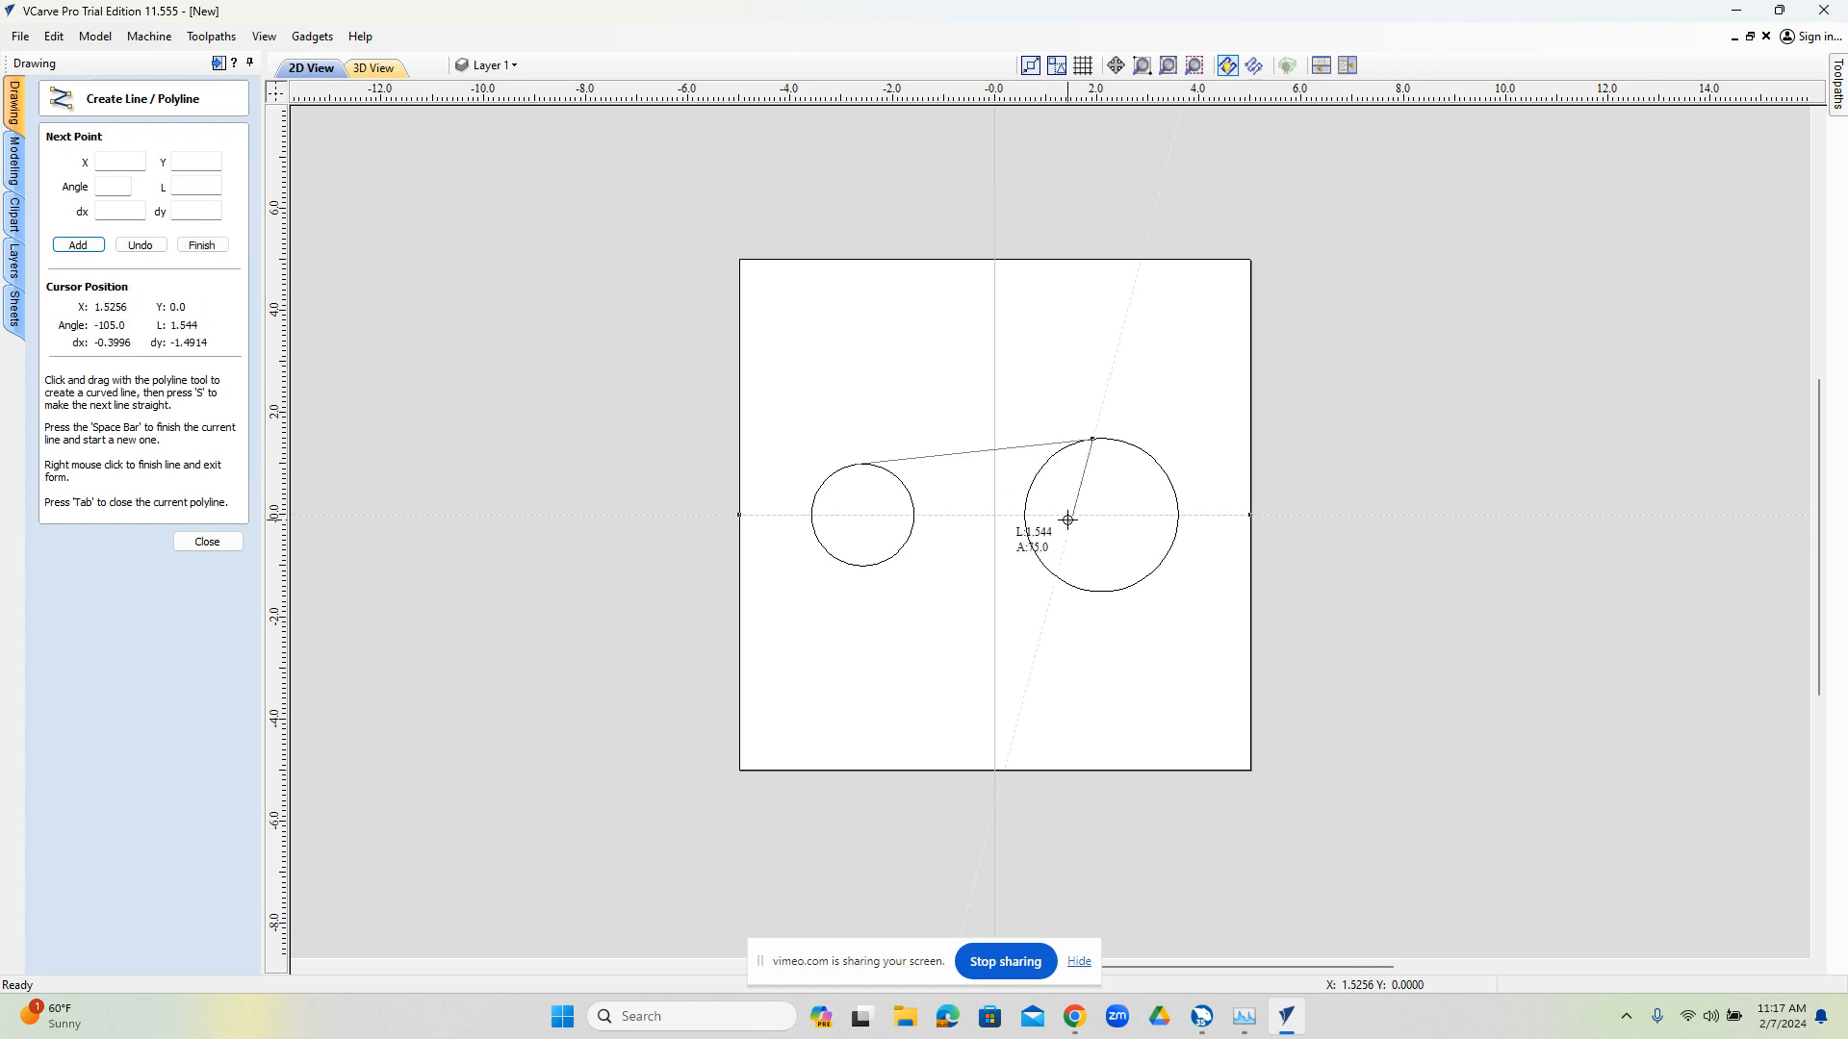
key(space)
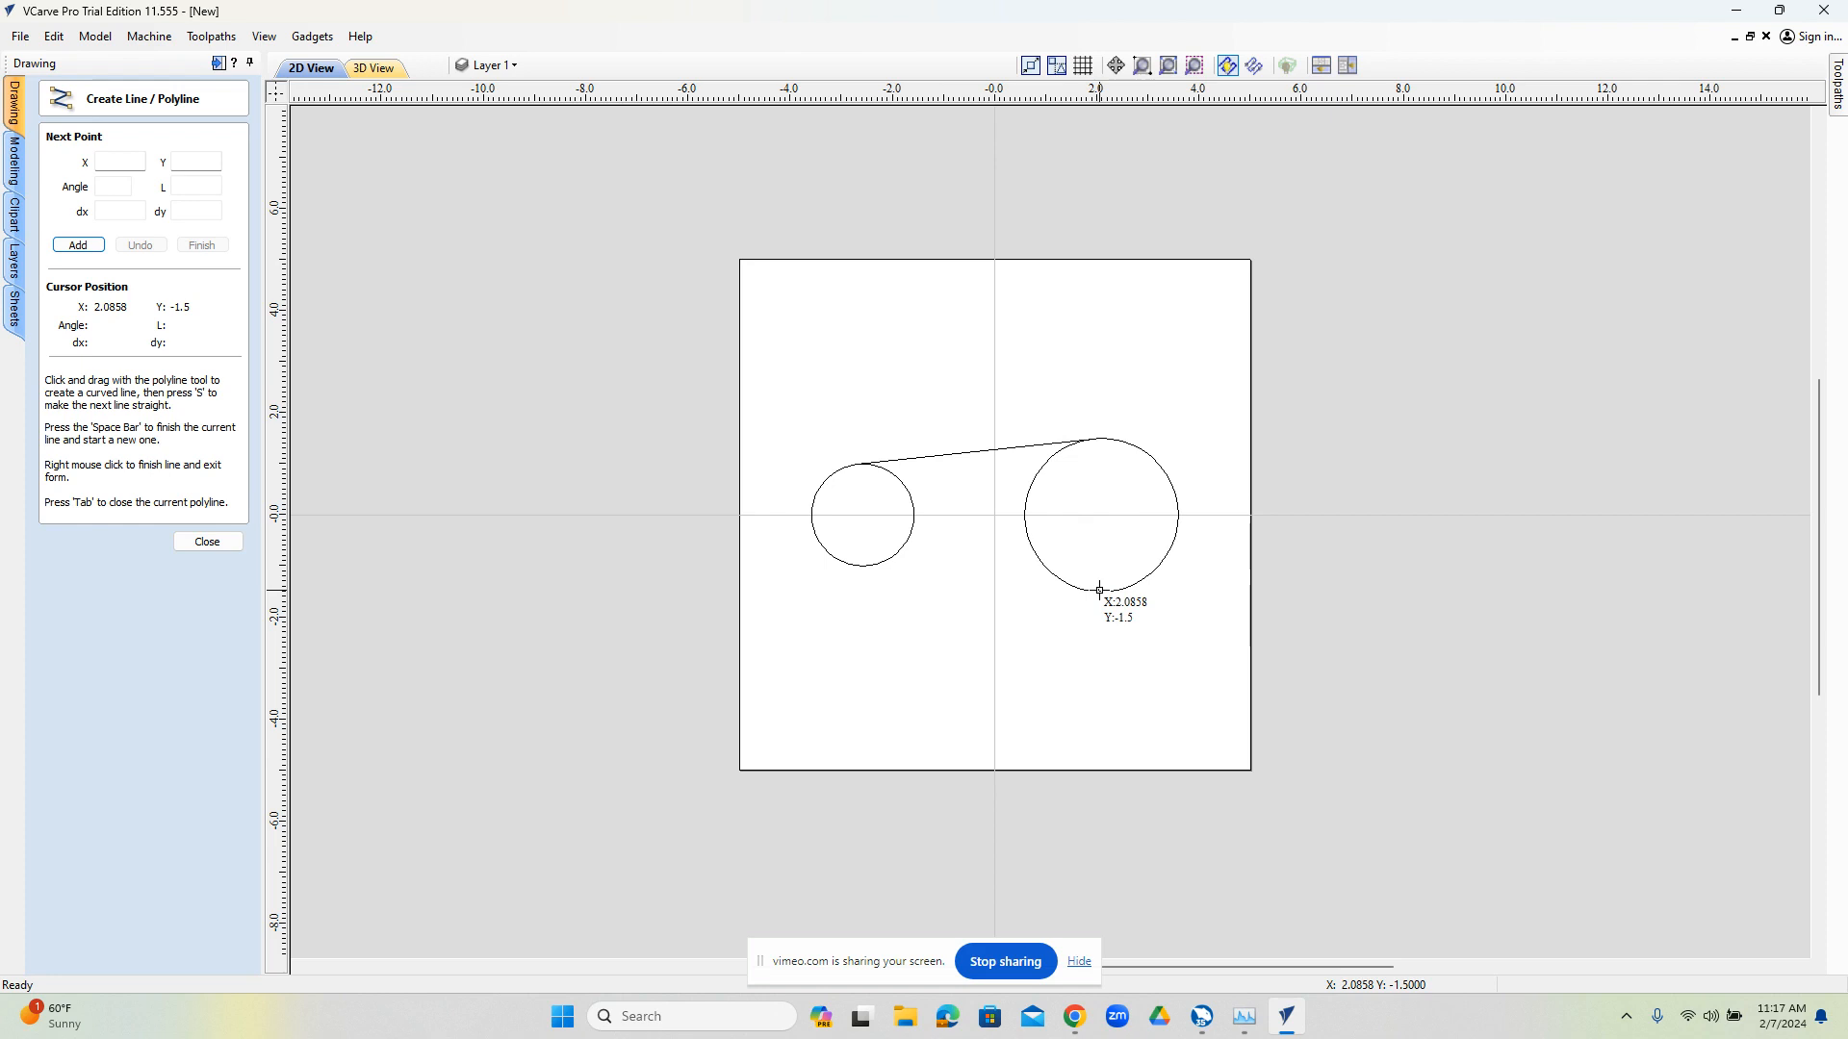
Draw a line tangent to both circles along their lower sides
click(1038, 559)
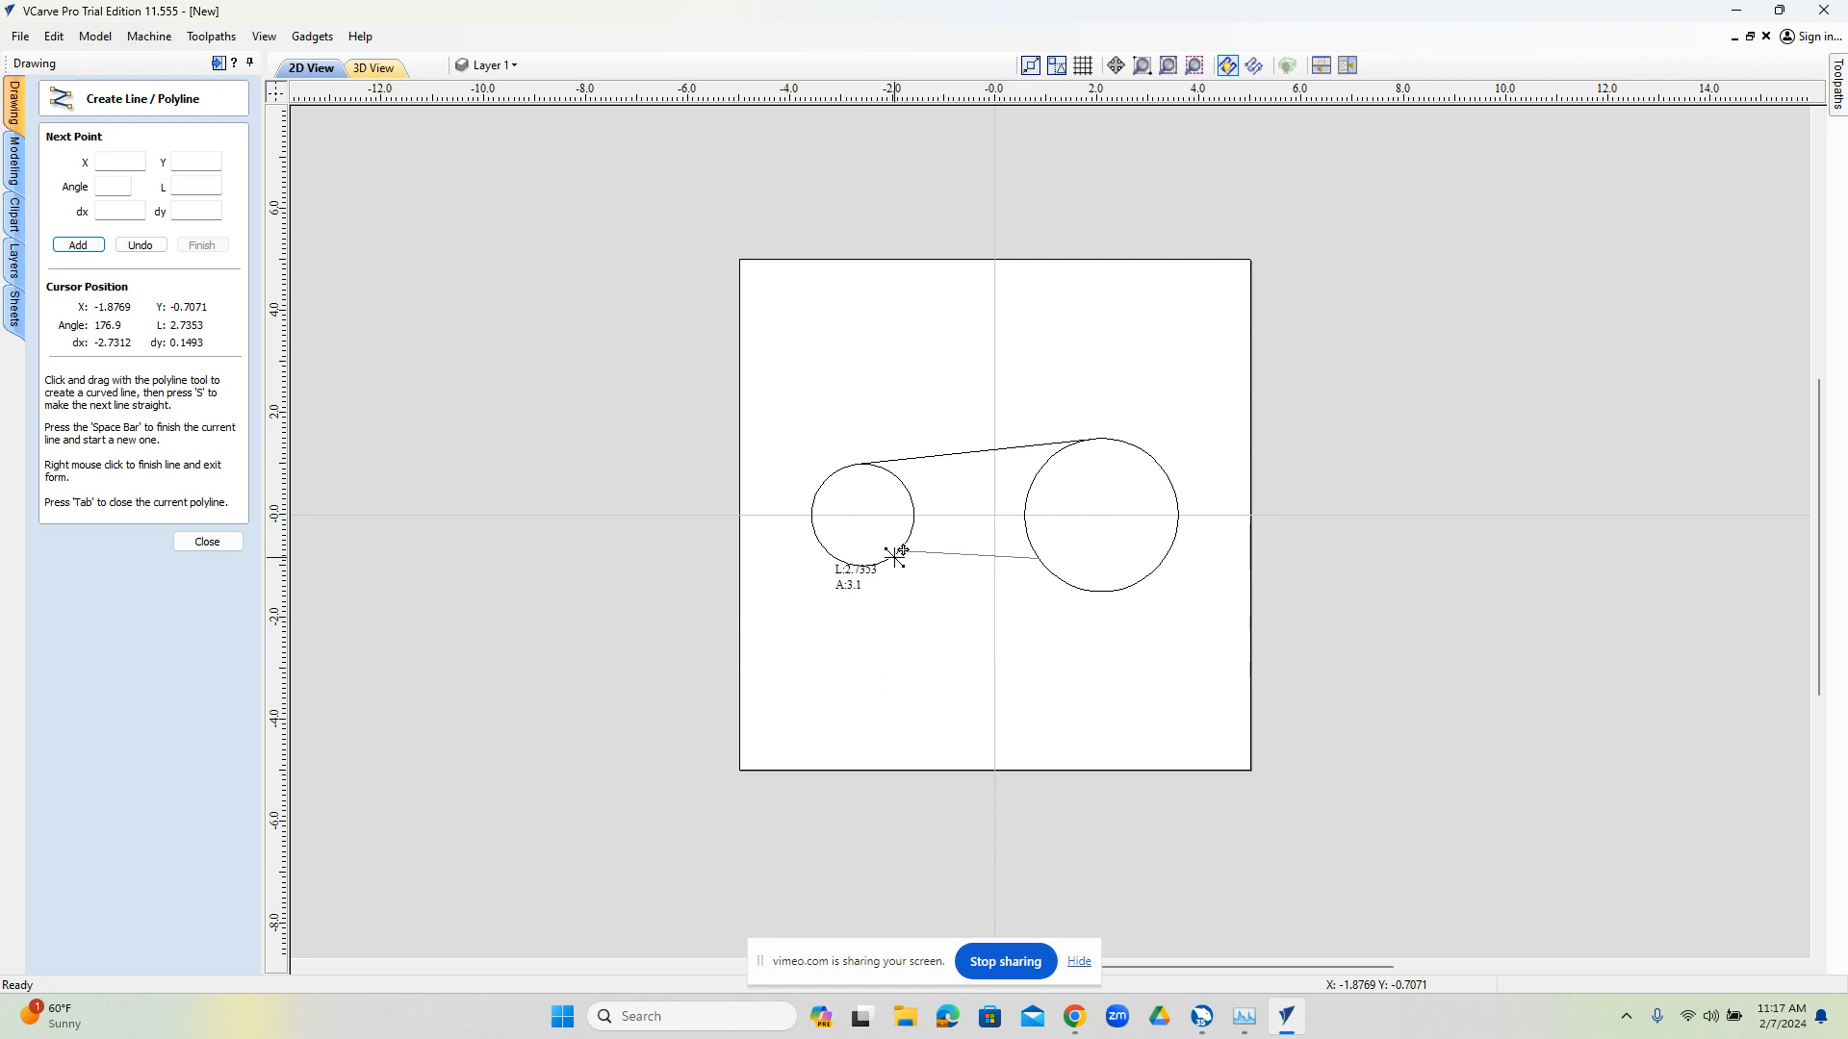
click(895, 555)
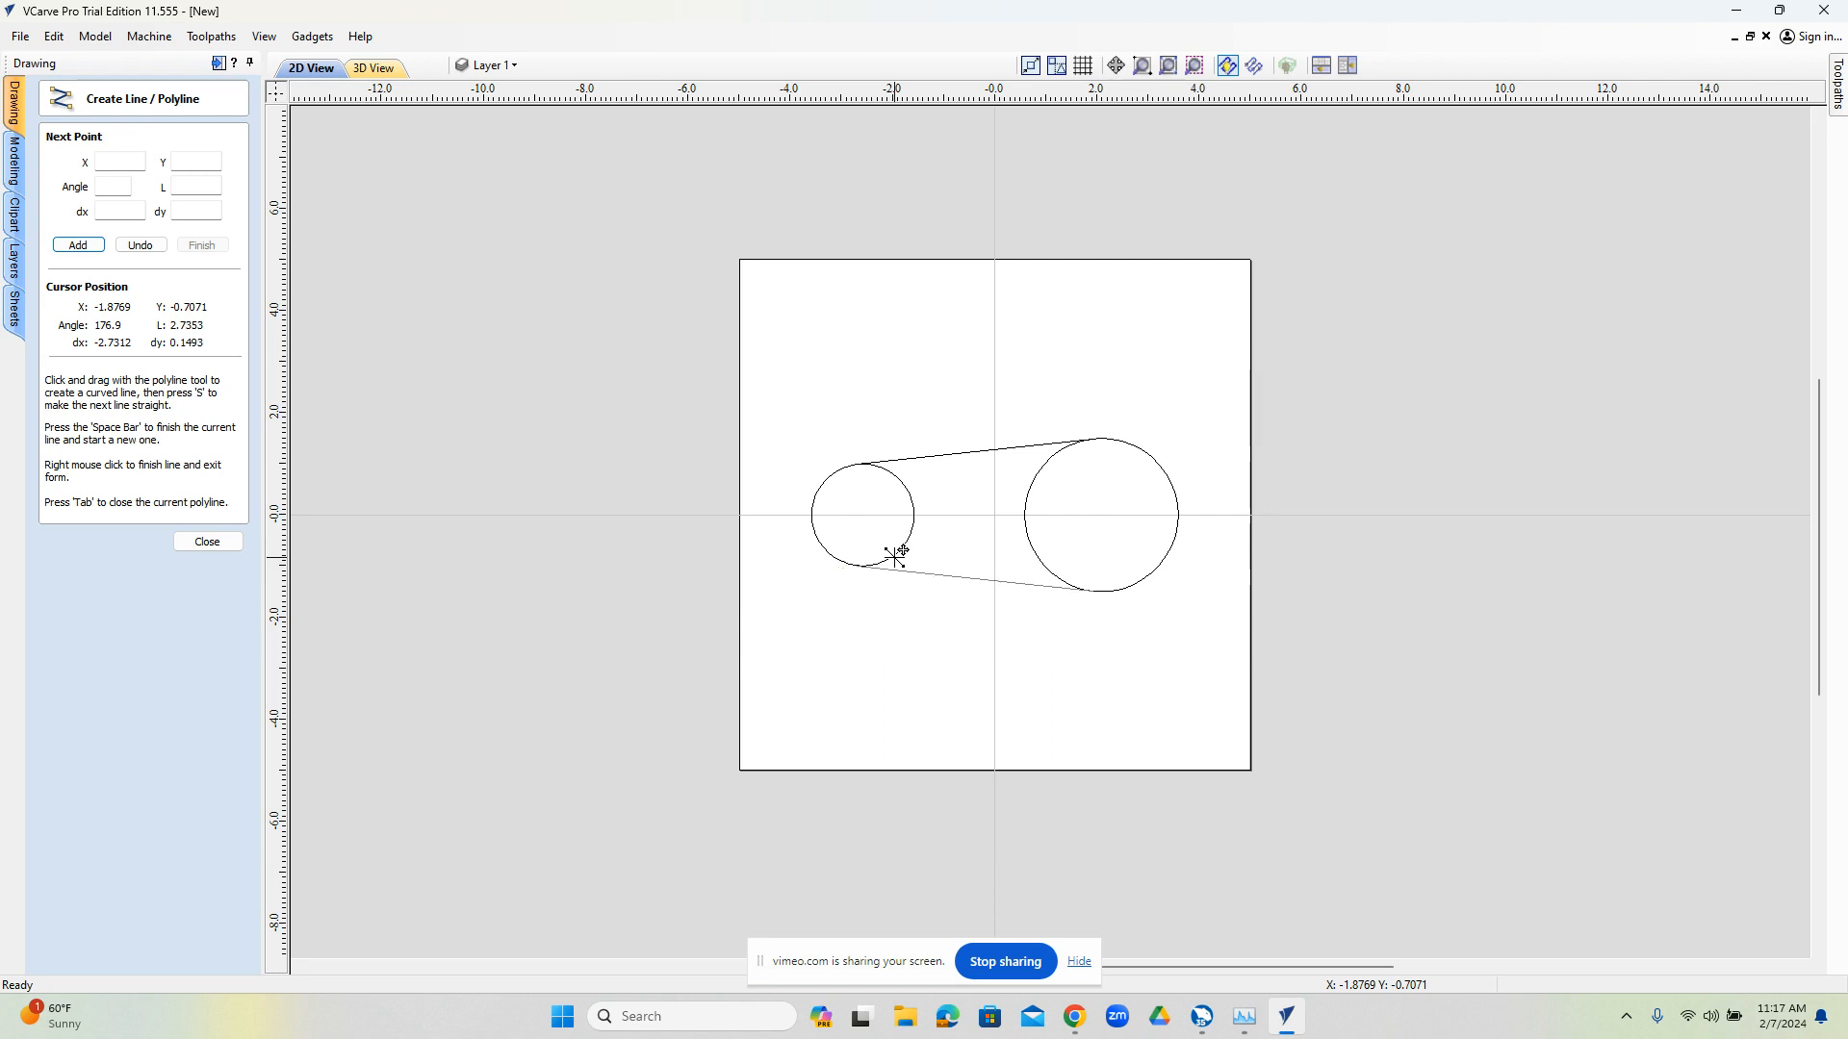
key(space)
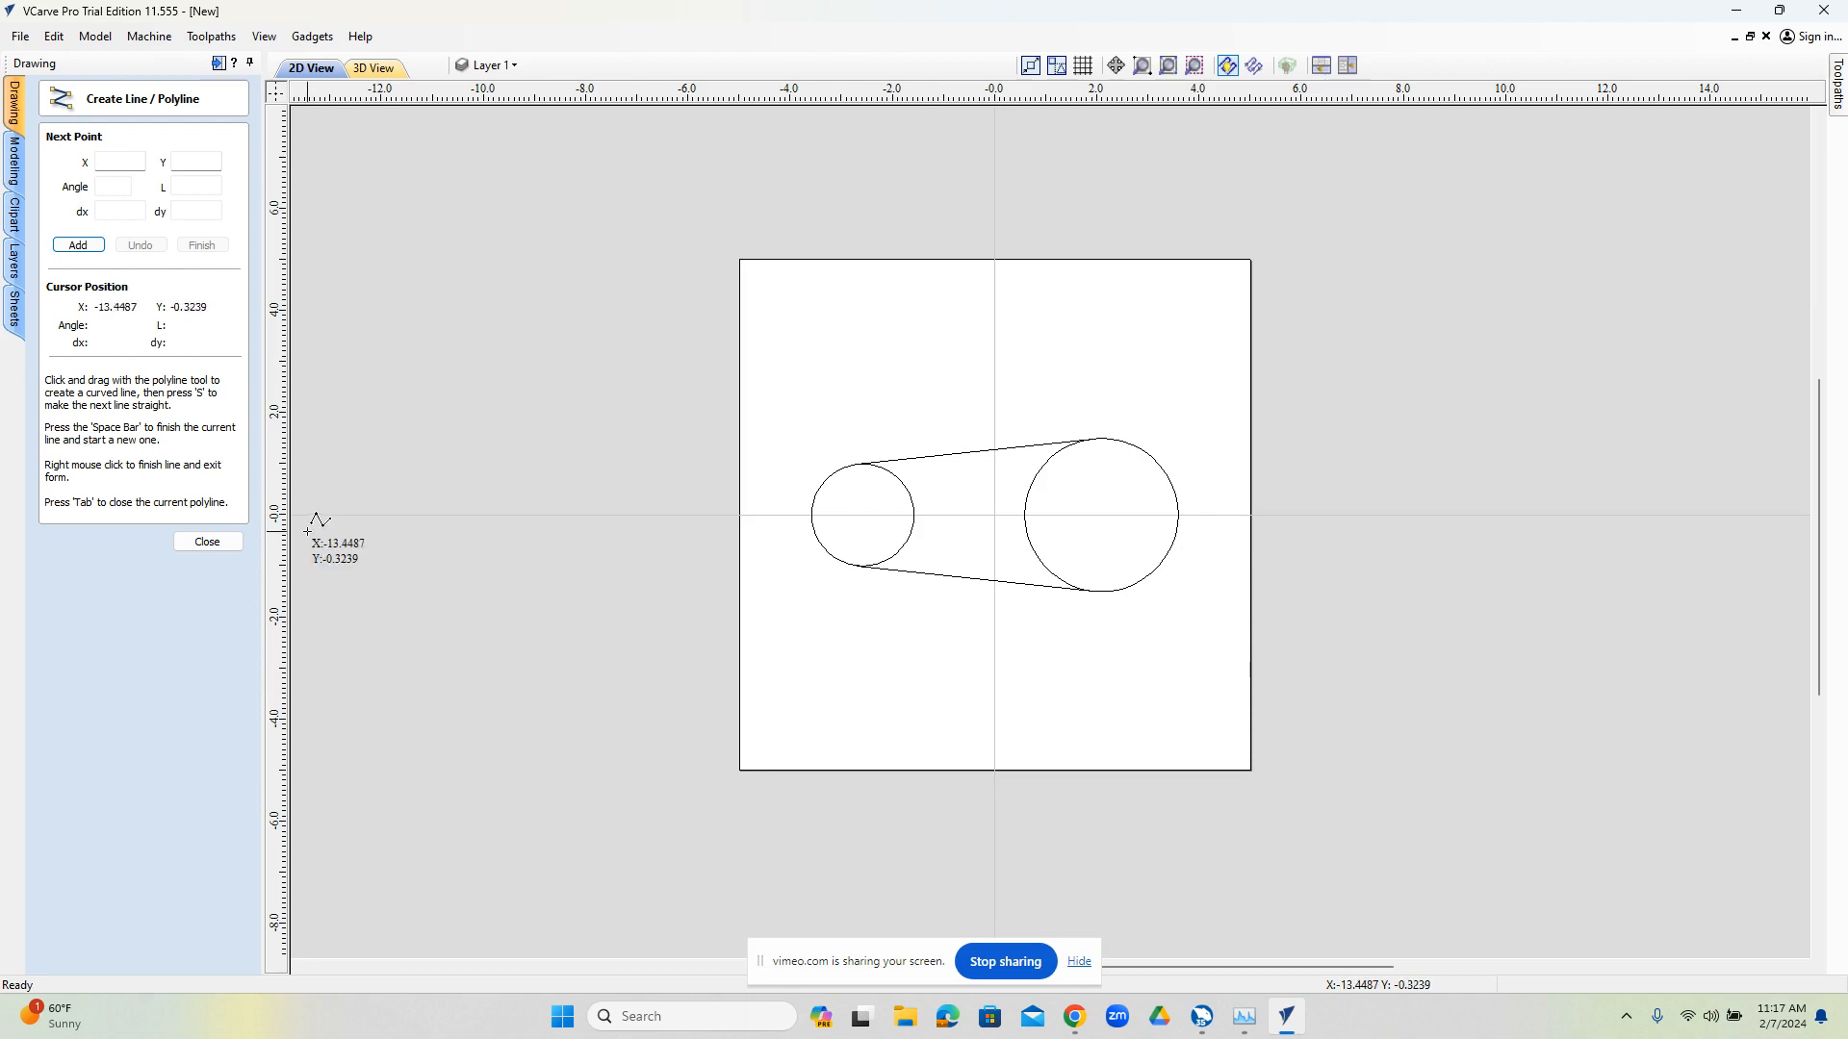
click(207, 542)
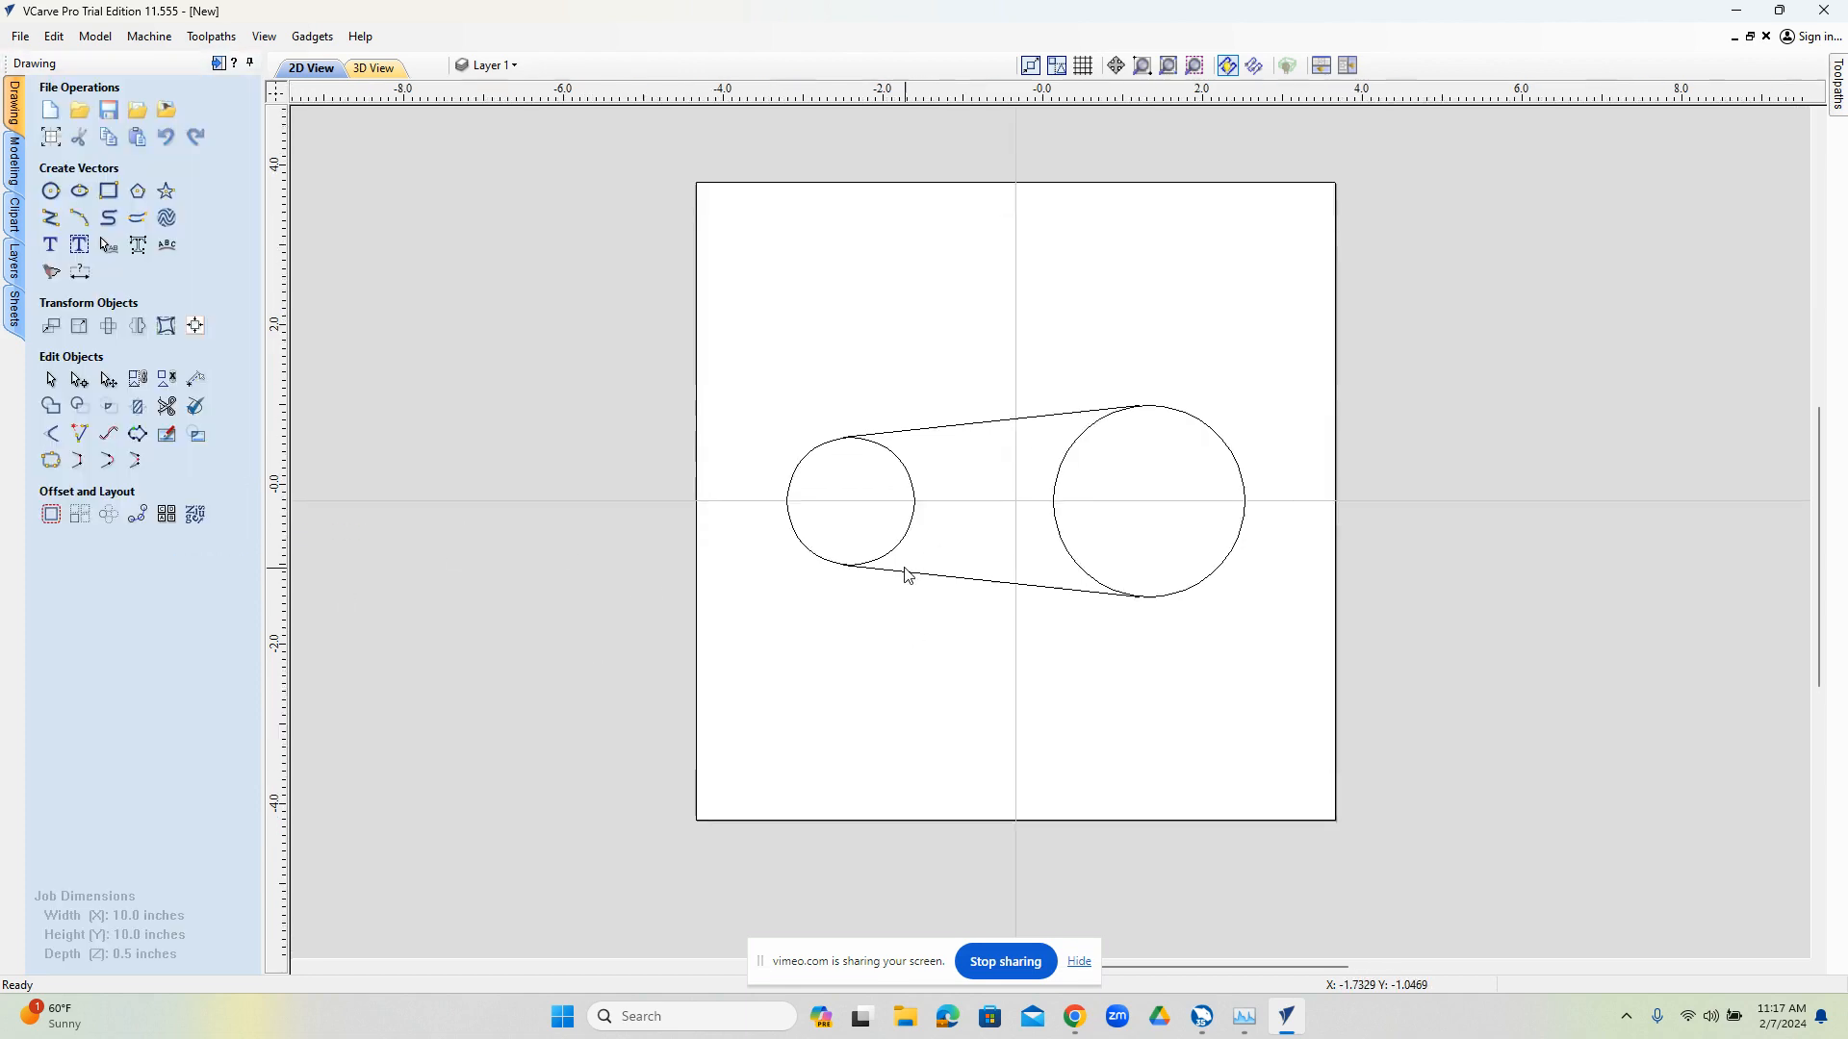
Trim away the inner arcs of both circles, rejoining the remaining sections into one tapered outline
scroll(908, 578, up, 10)
scroll(738, 607, down, 10)
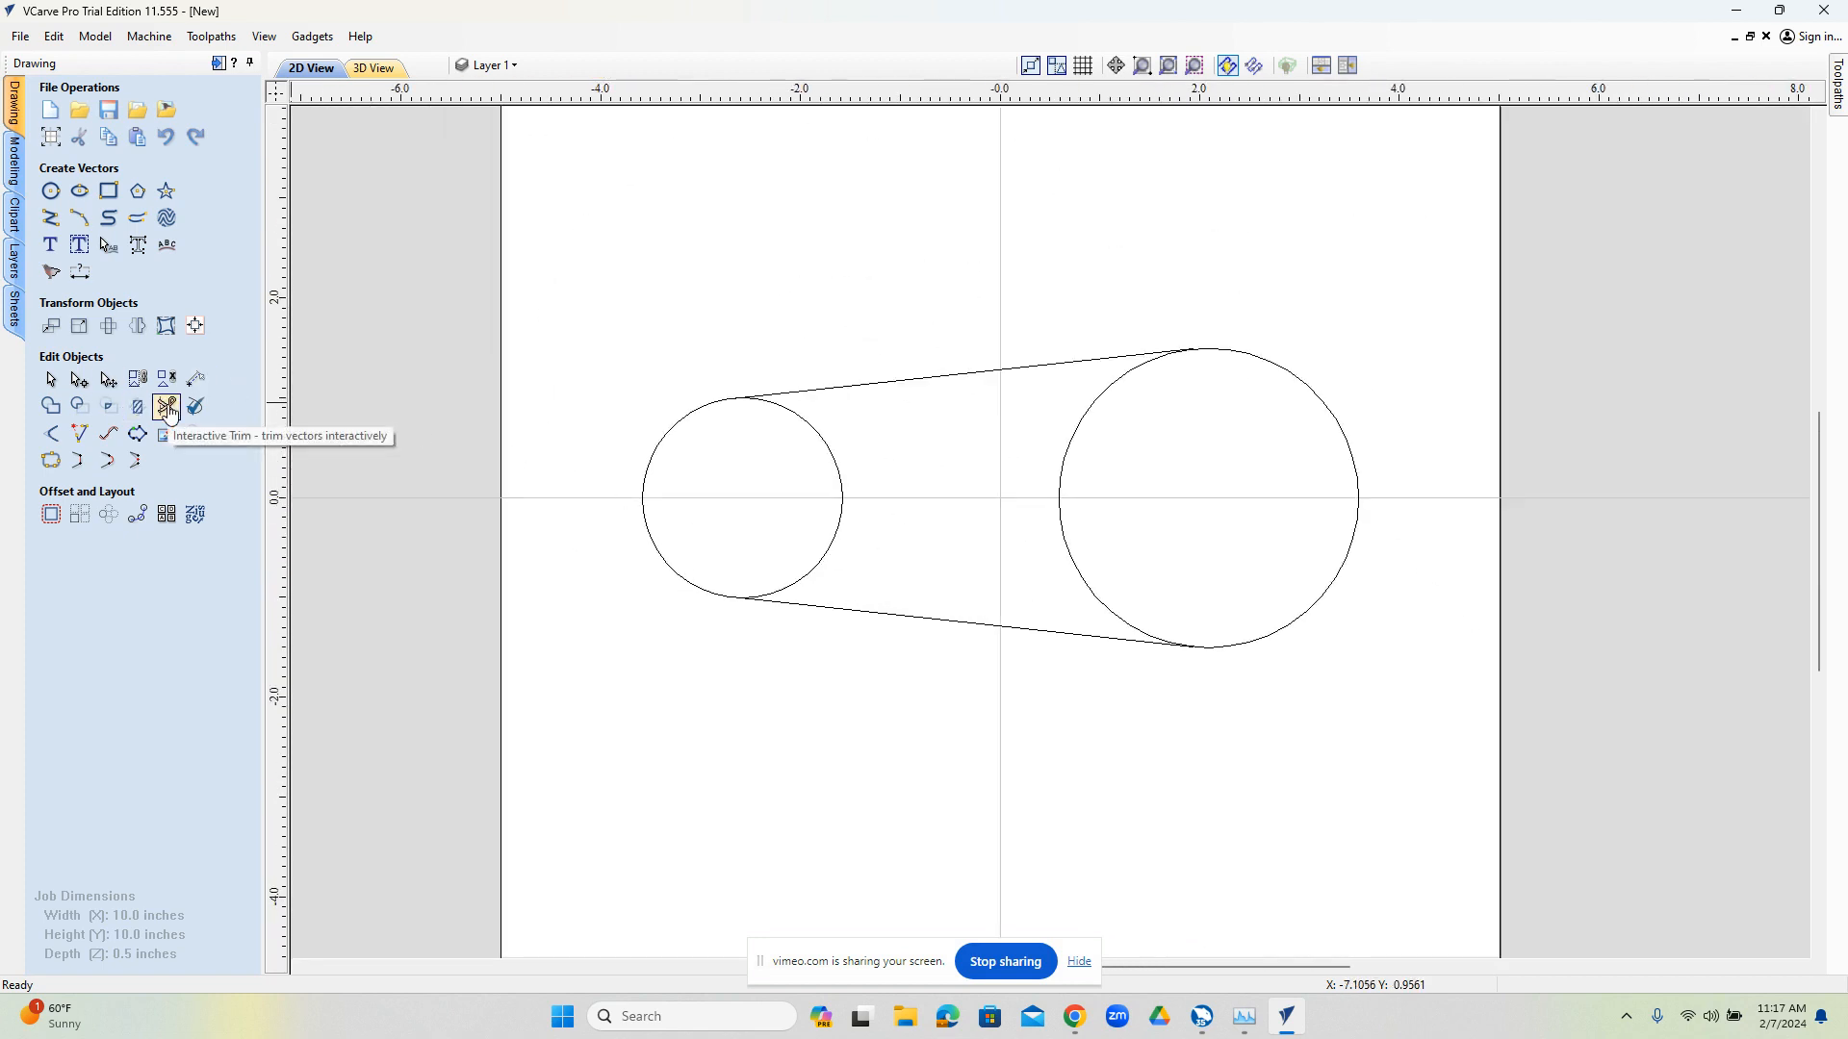
click(168, 409)
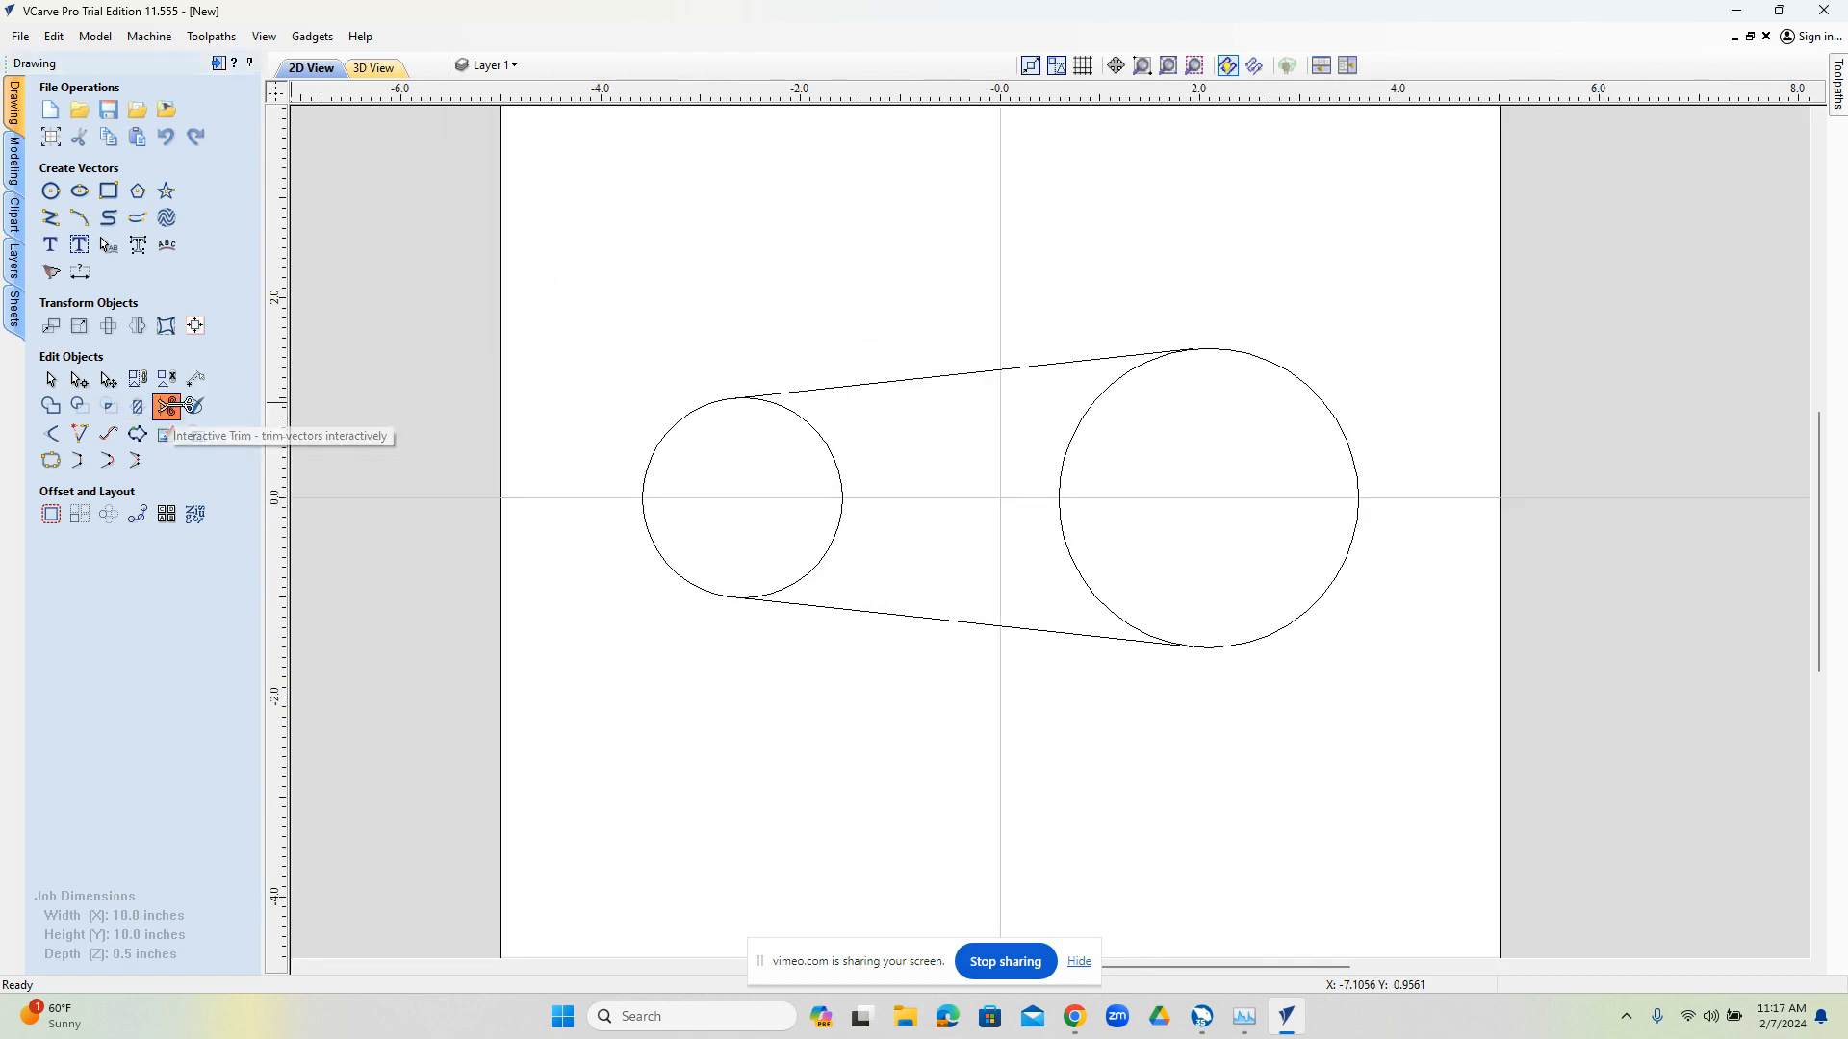
click(813, 421)
click(1068, 463)
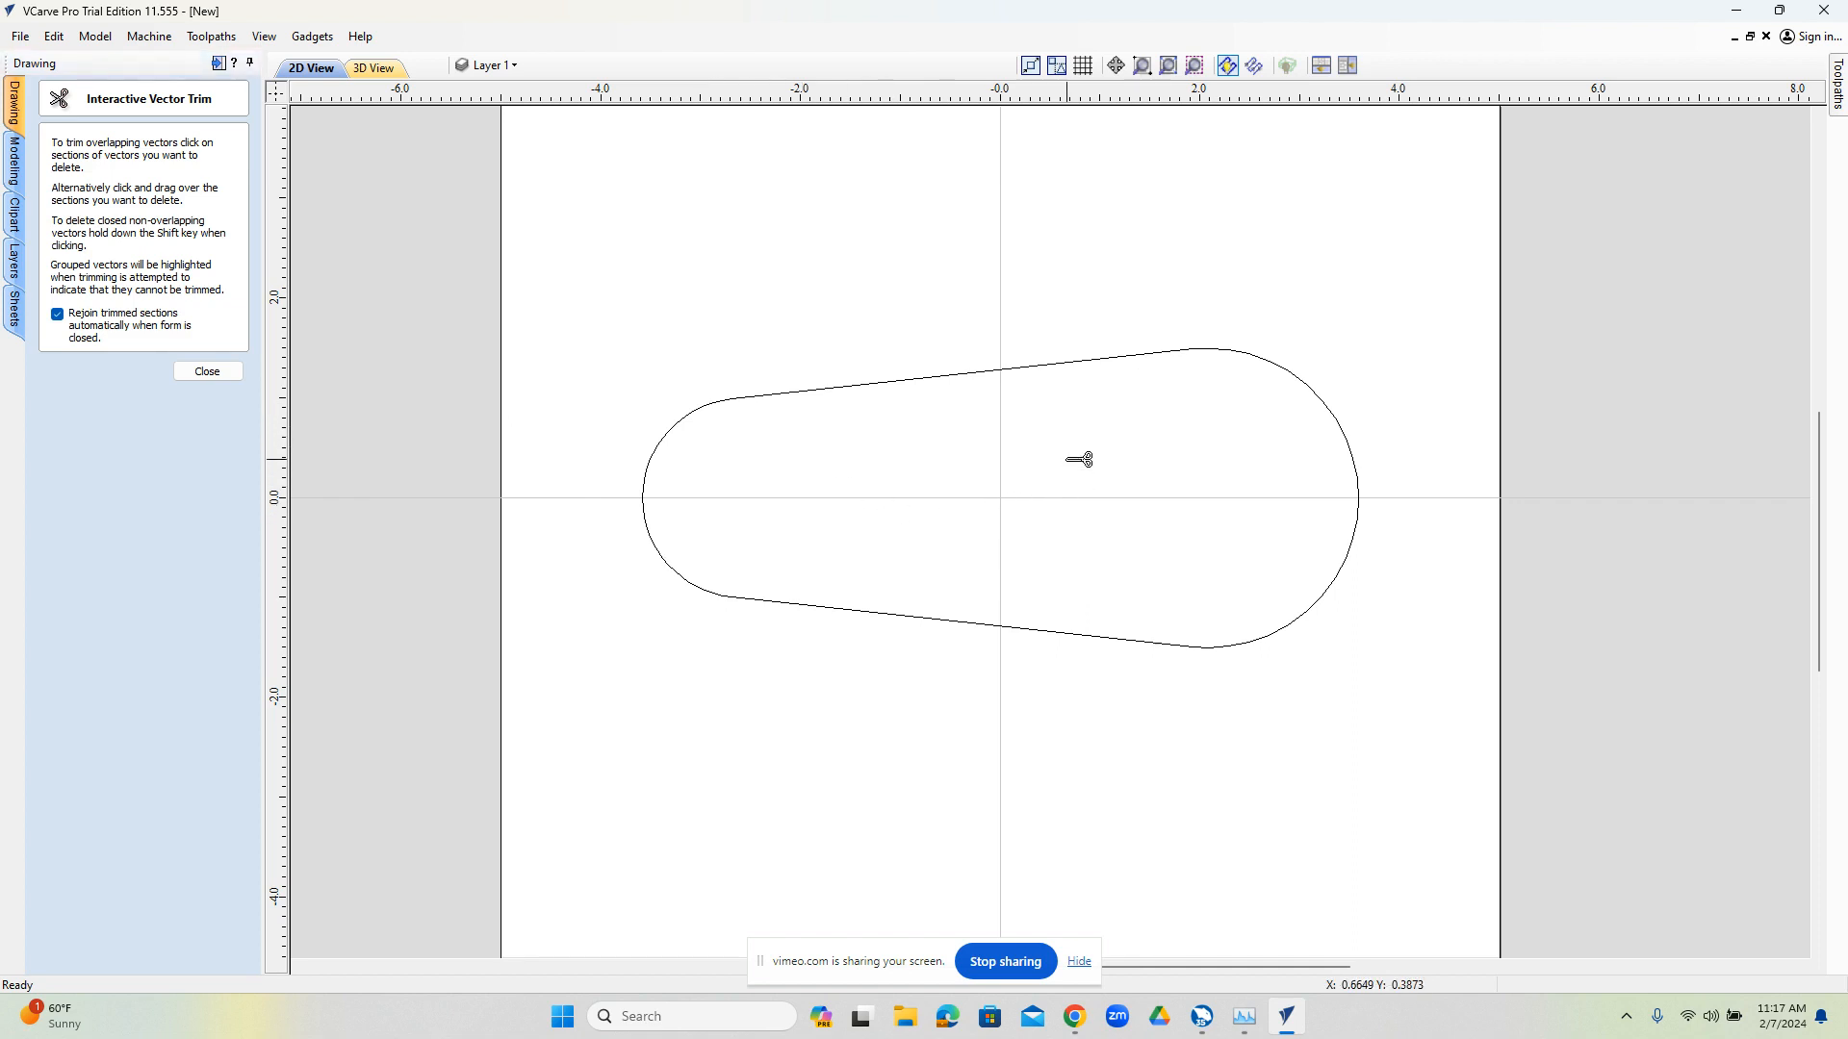
click(207, 371)
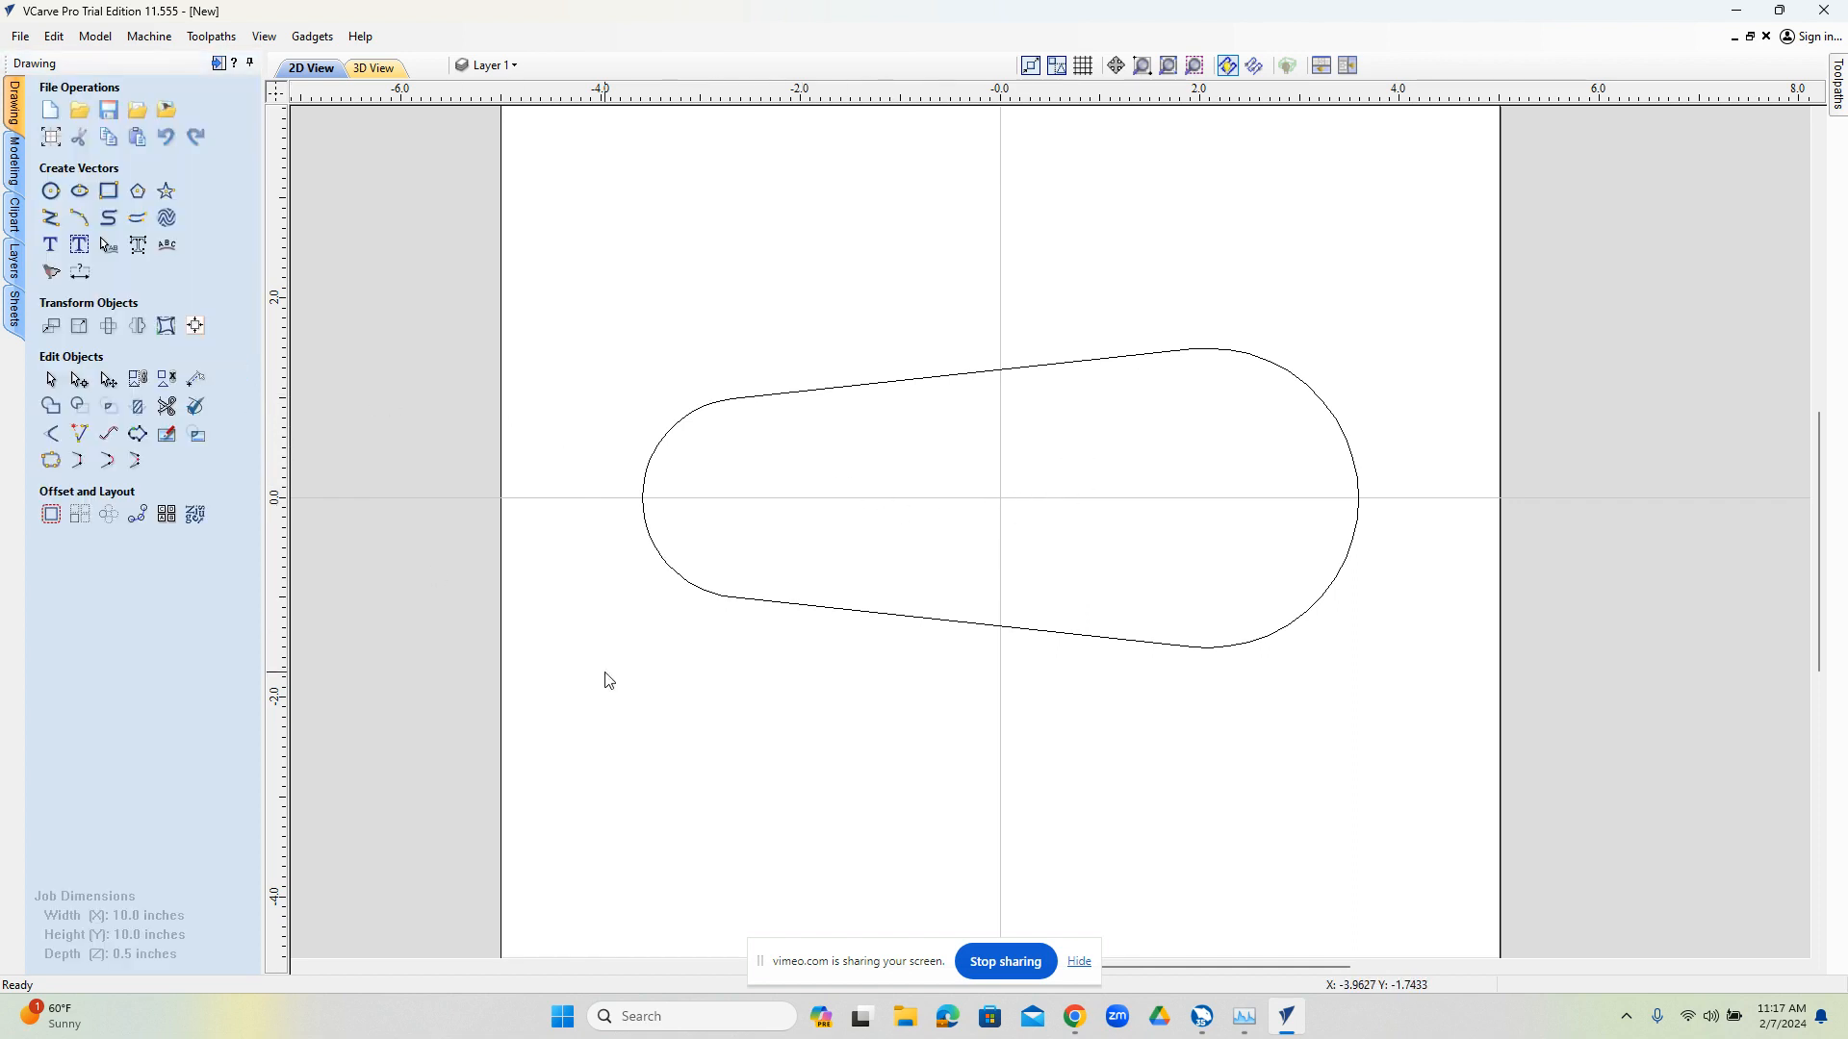
Select the tapered outline to check that it is one joined vector, and clear the selection
scroll(735, 754, down, 1)
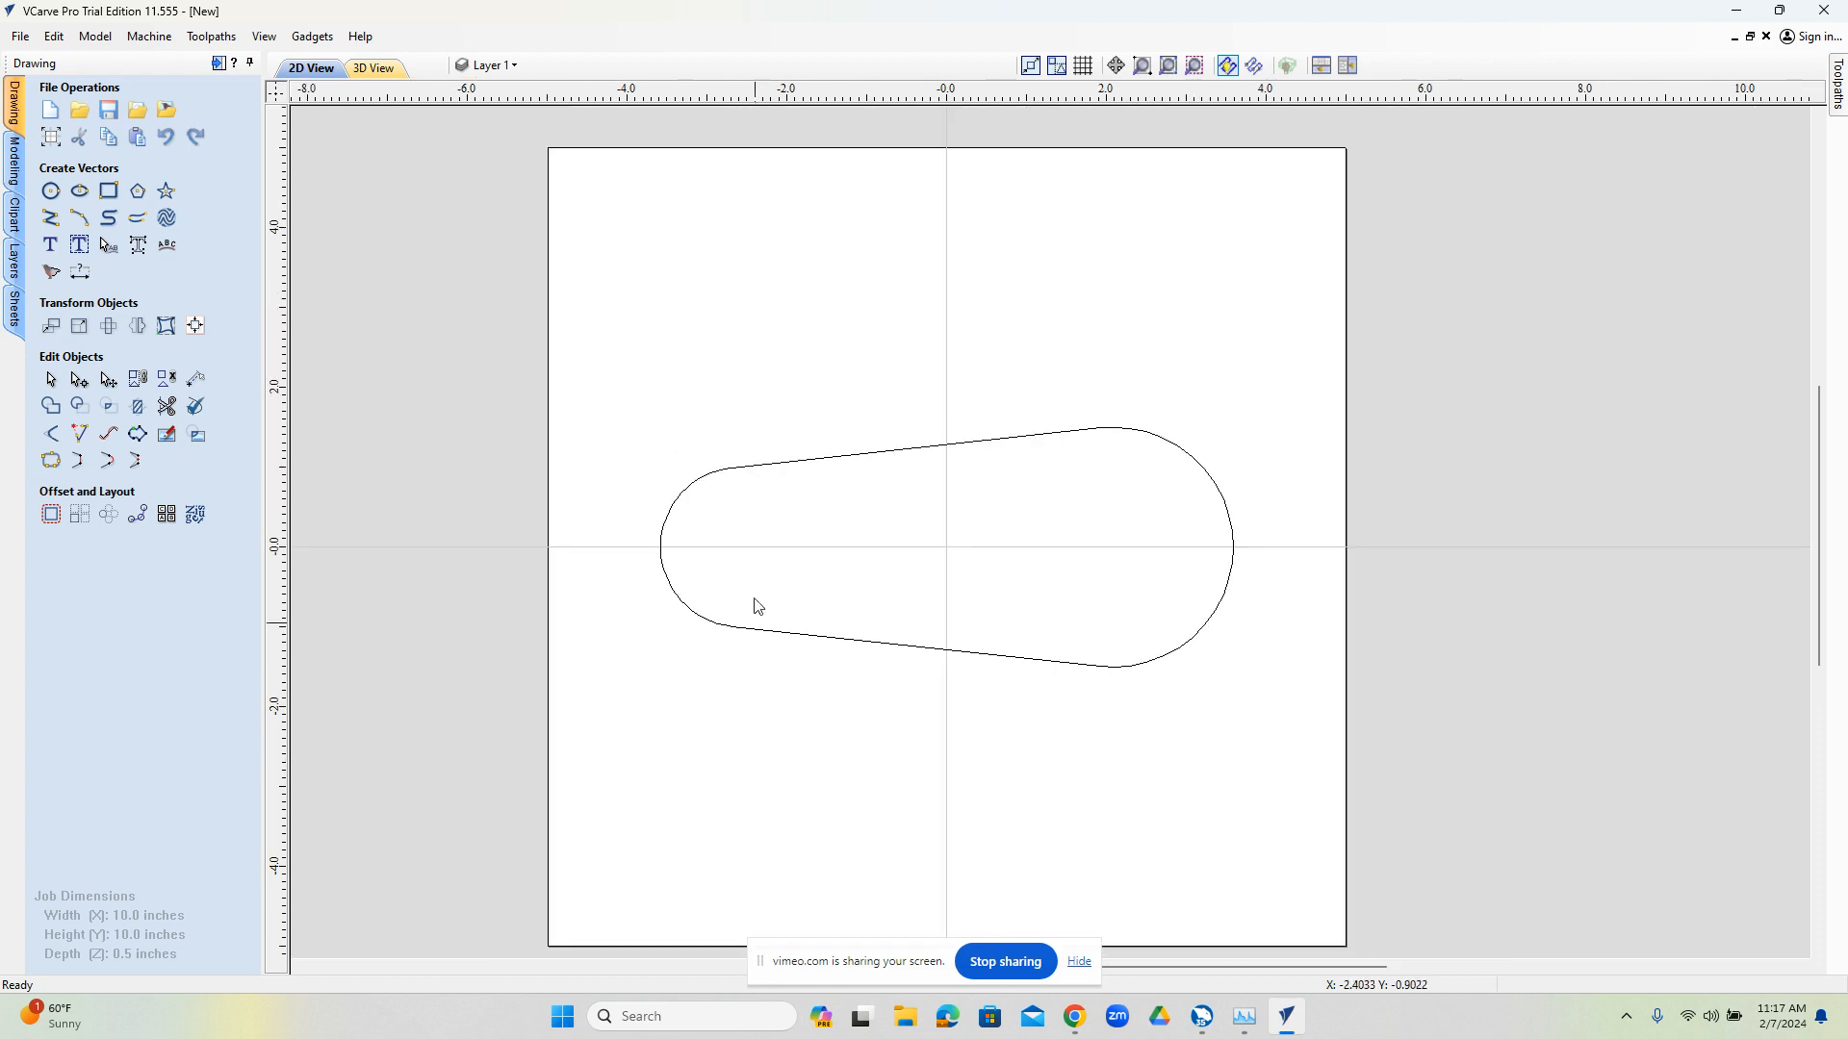
click(787, 471)
key(Escape)
click(79, 379)
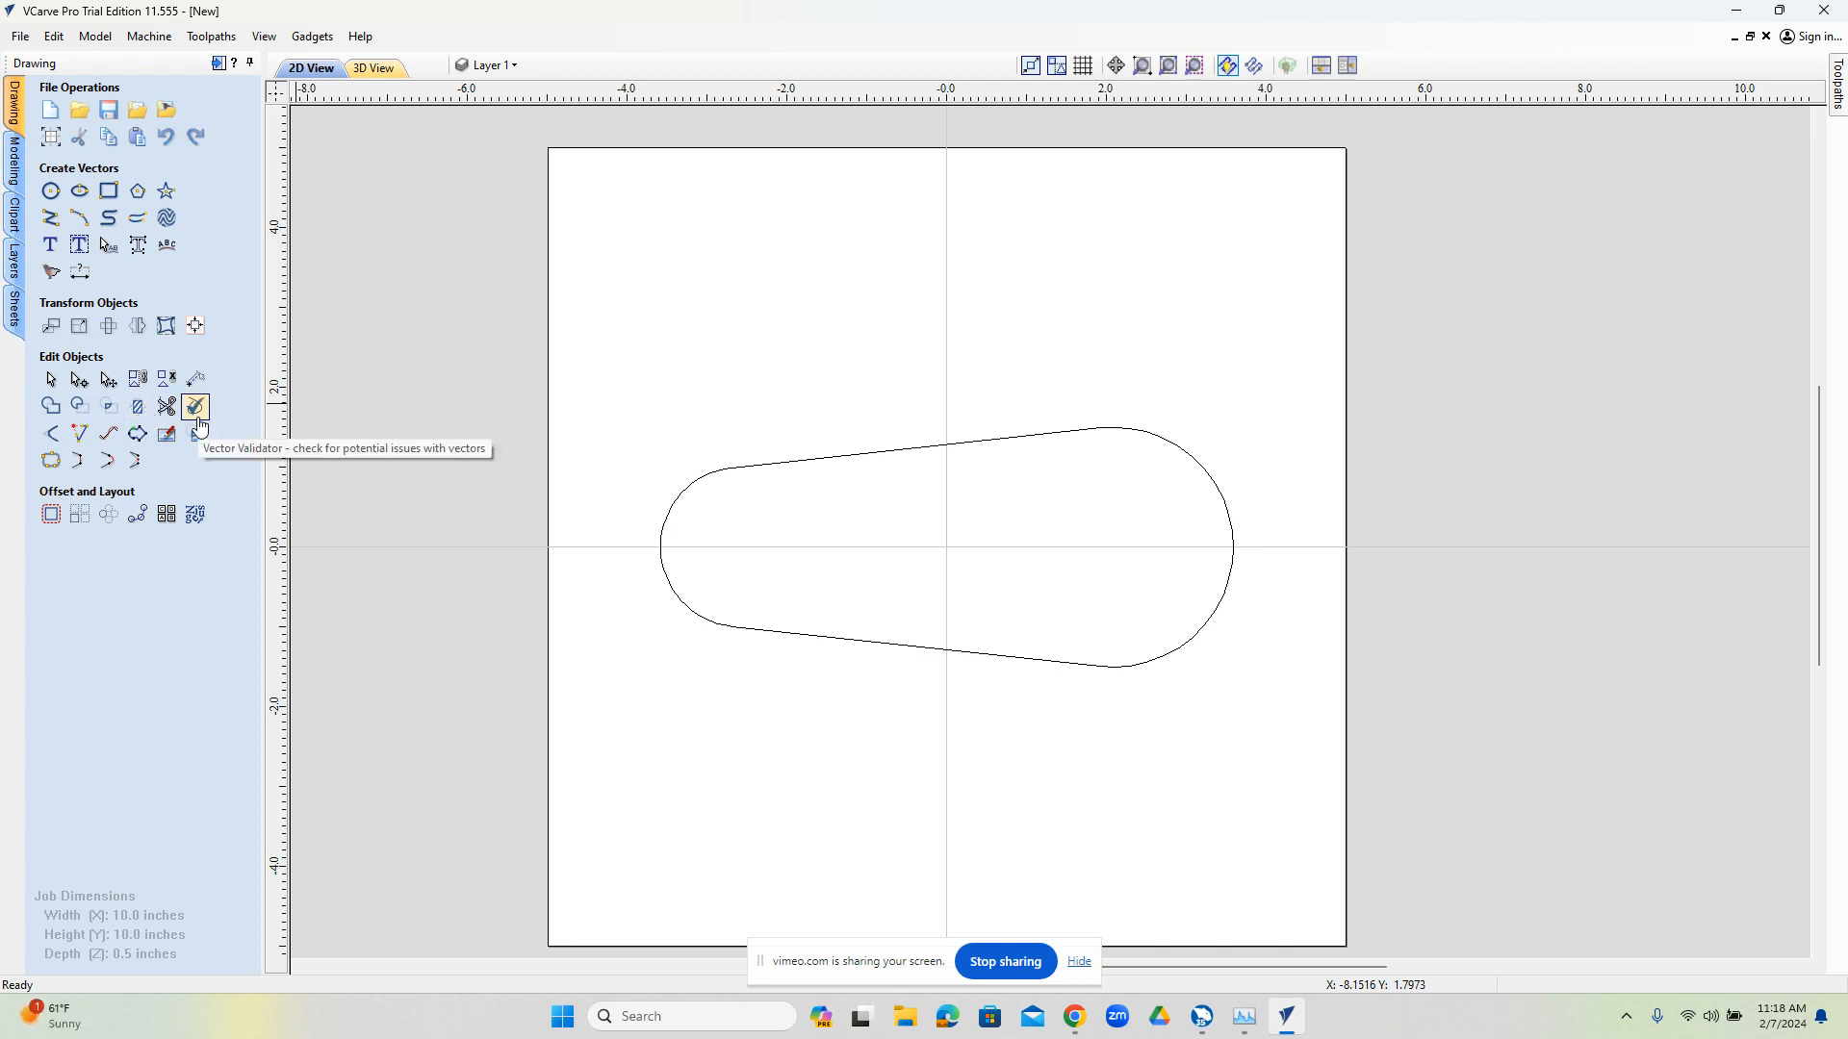
click(750, 468)
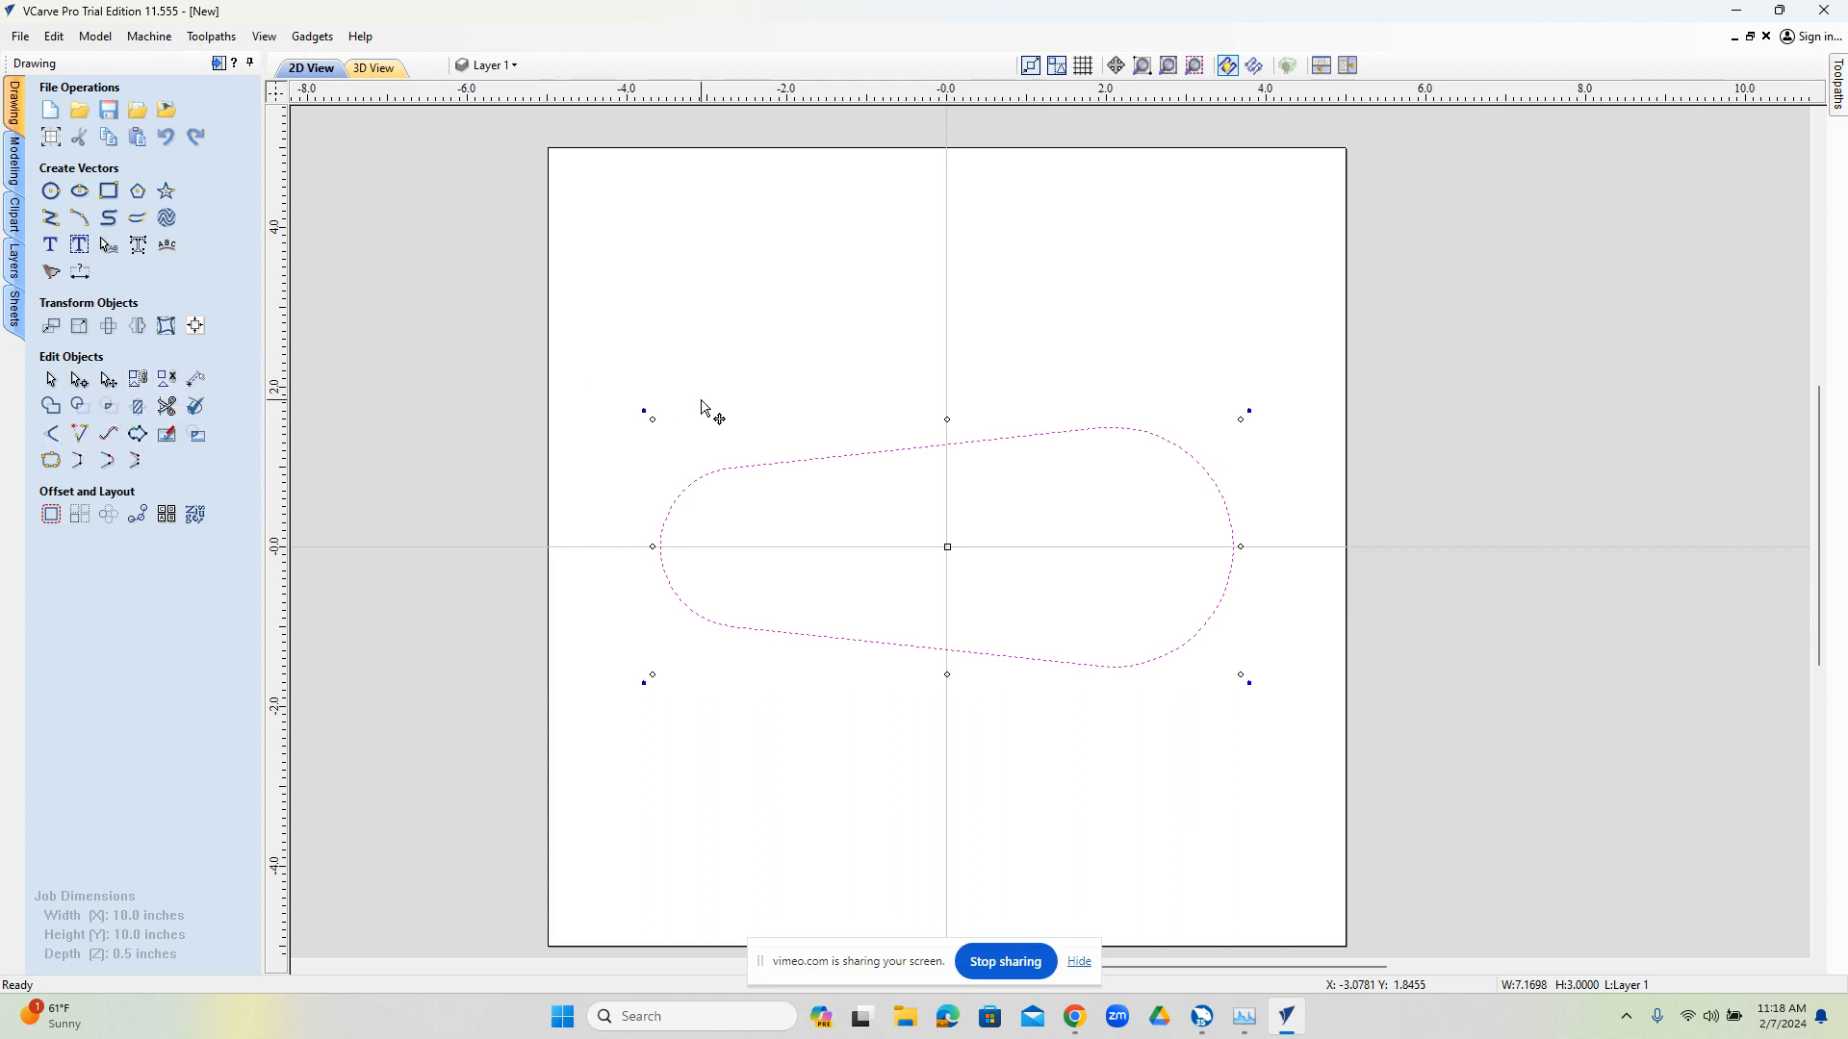
click(717, 290)
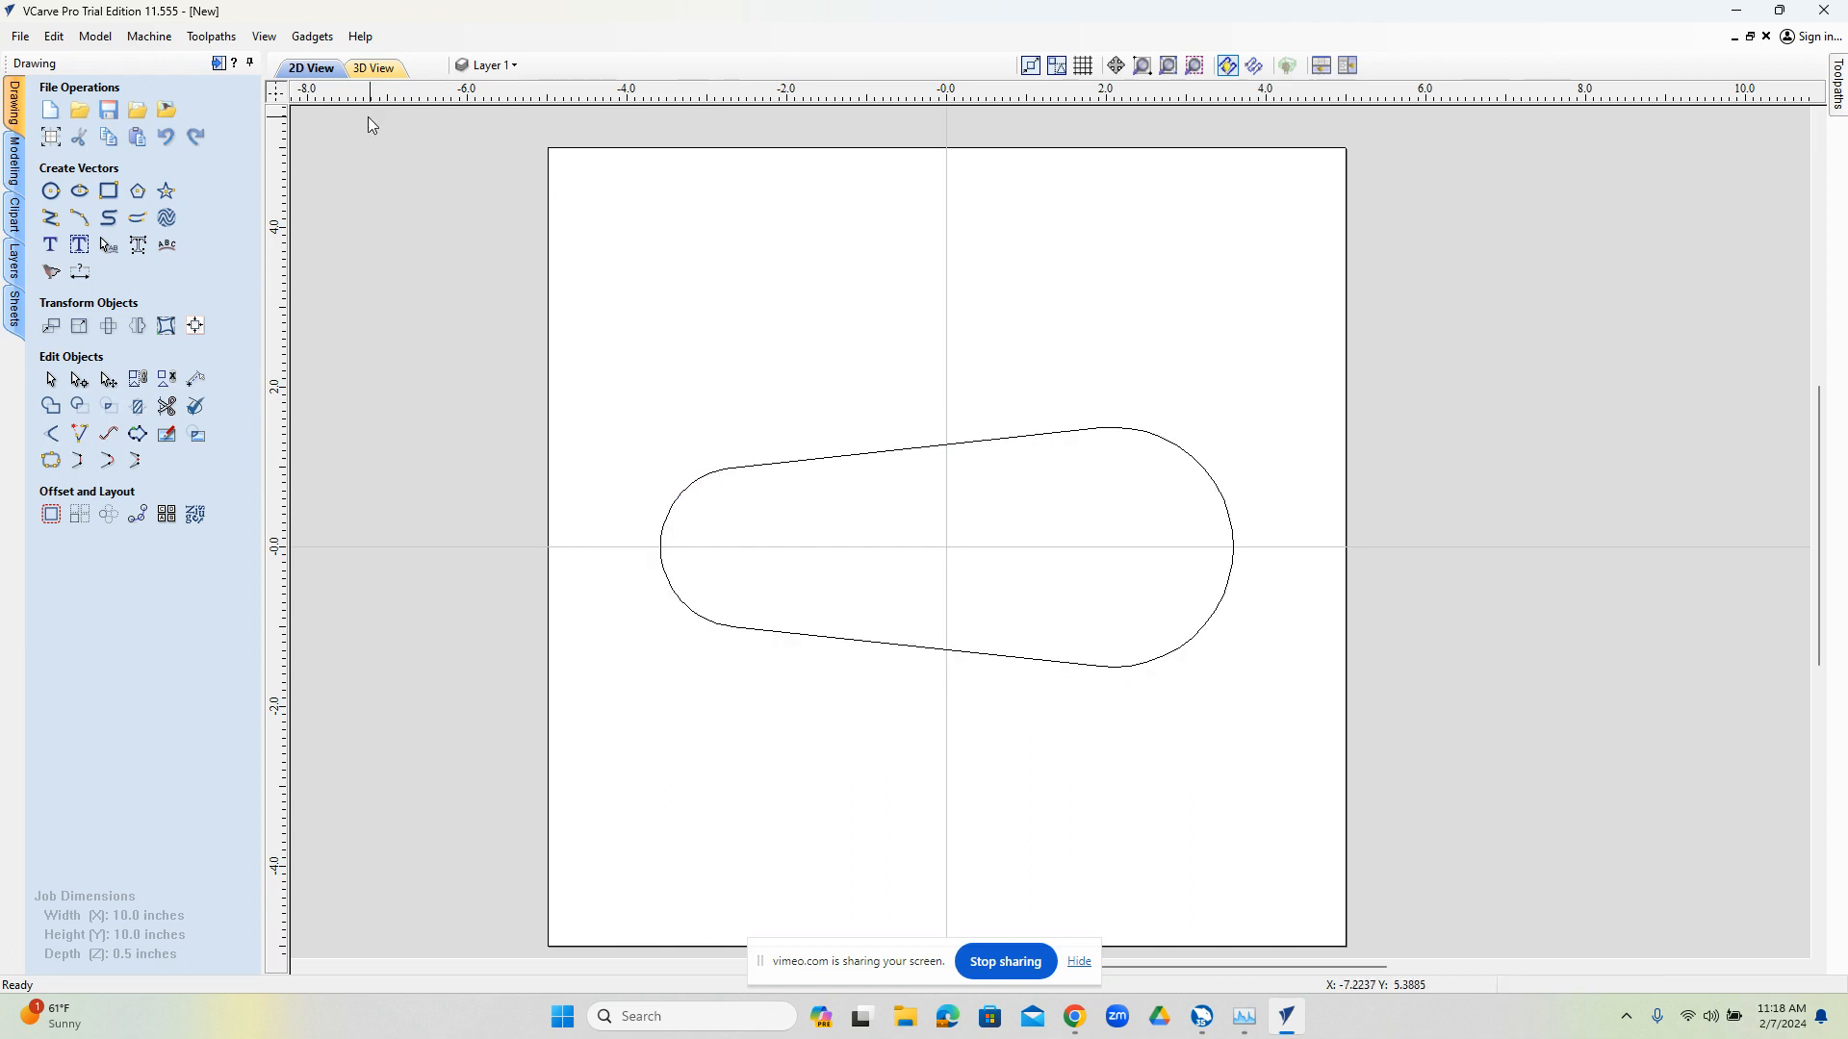
Calculate a 2D profile toolpath outside the tapered outline with the 1/4" end mill and a 0.25 inch cut depth
click(218, 62)
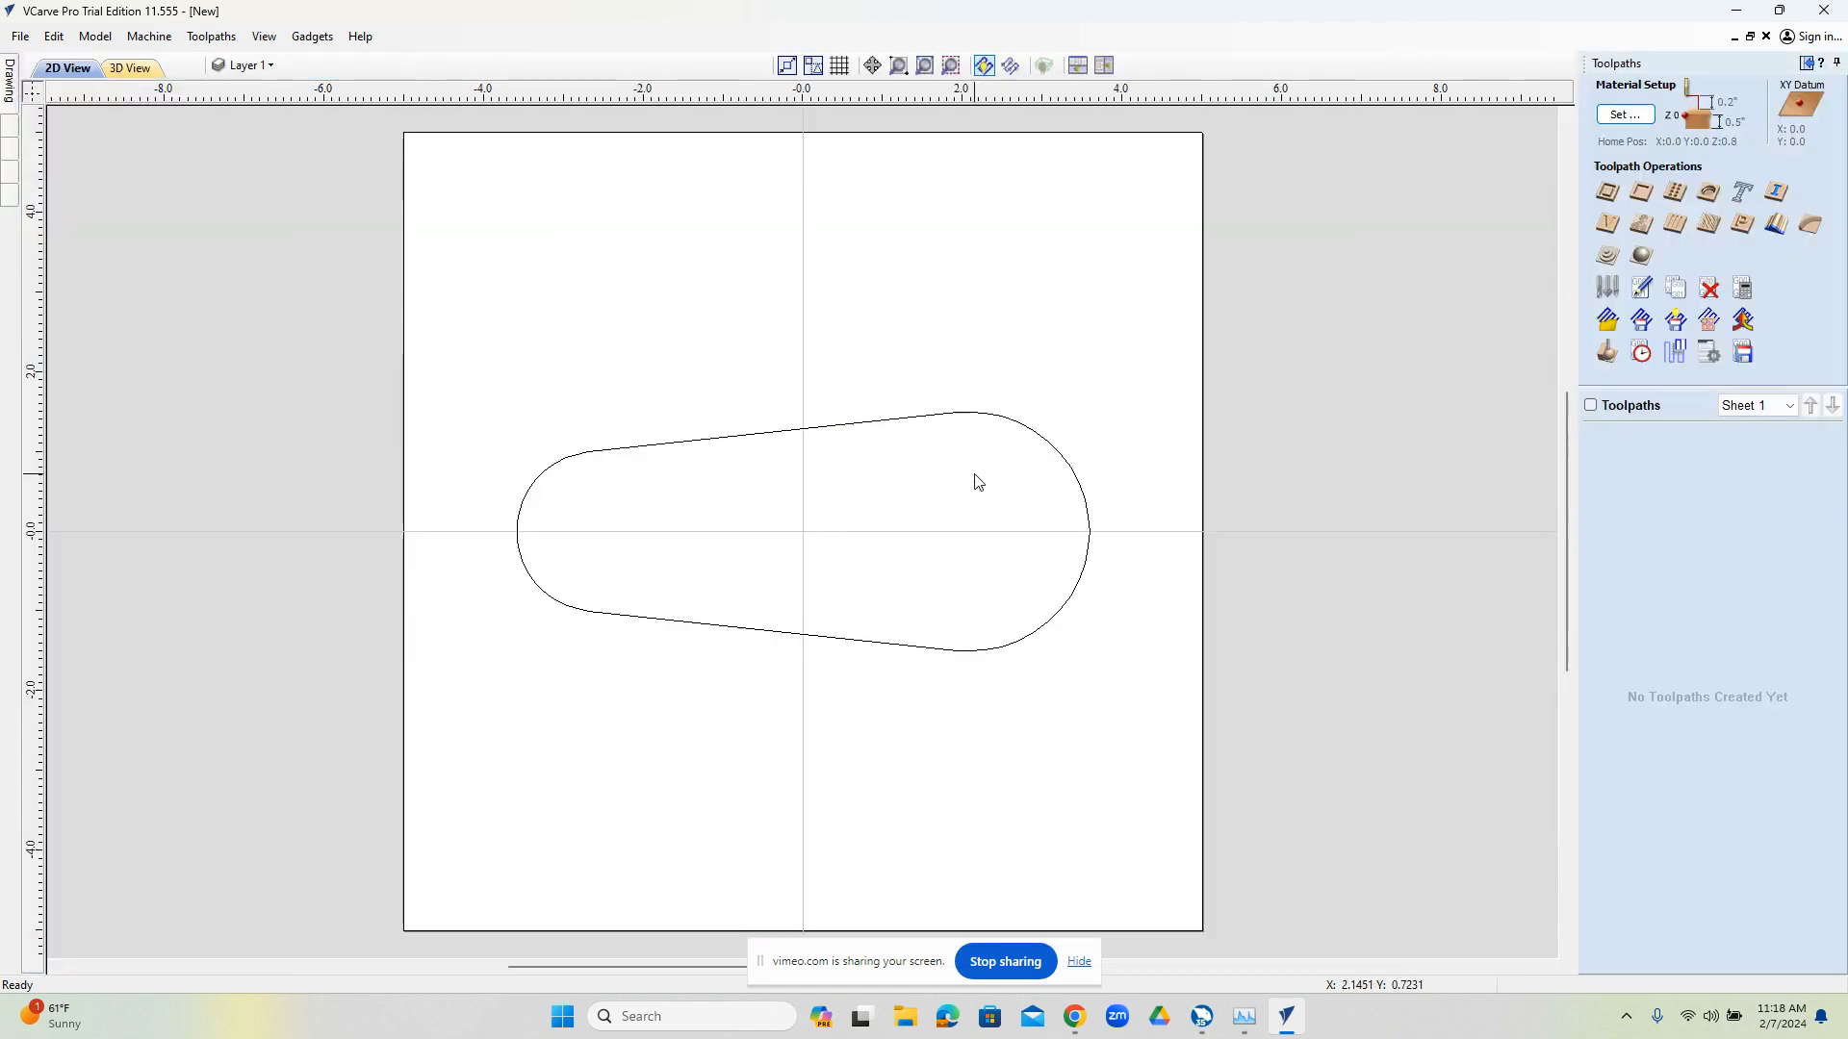
click(1607, 193)
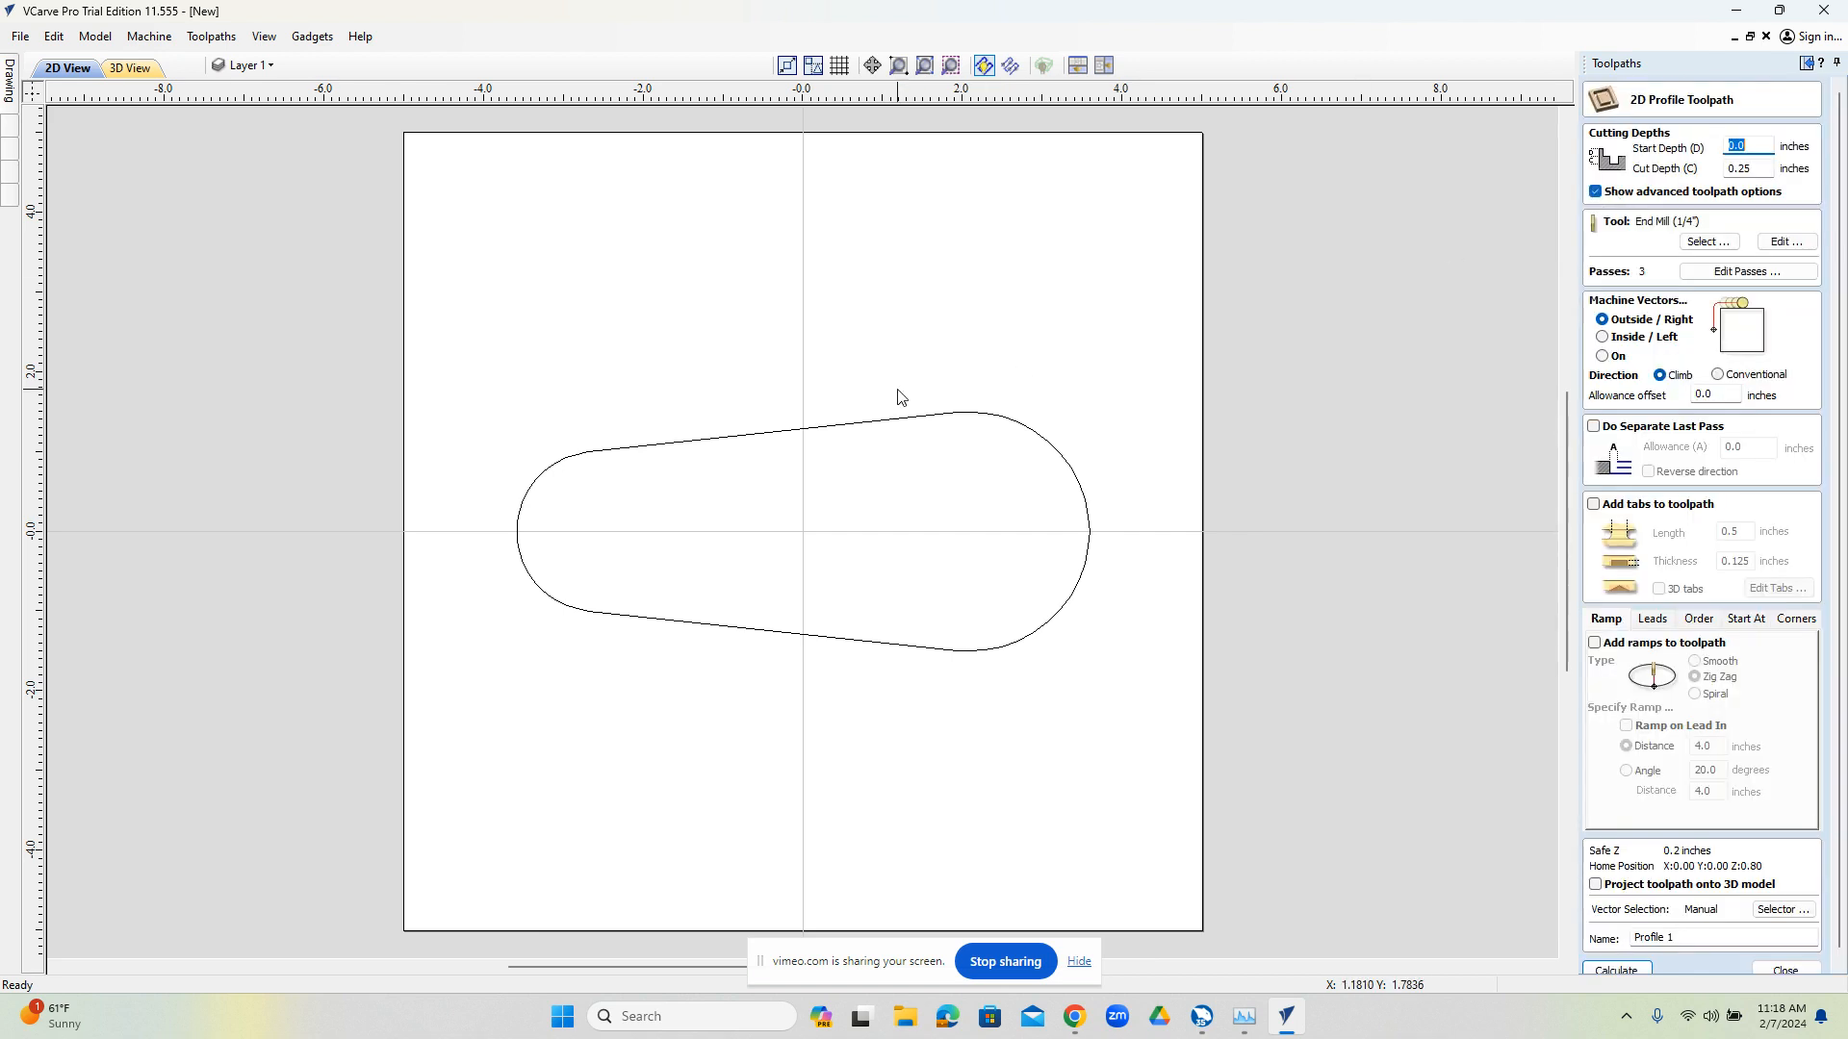
drag(491, 382, 1109, 722)
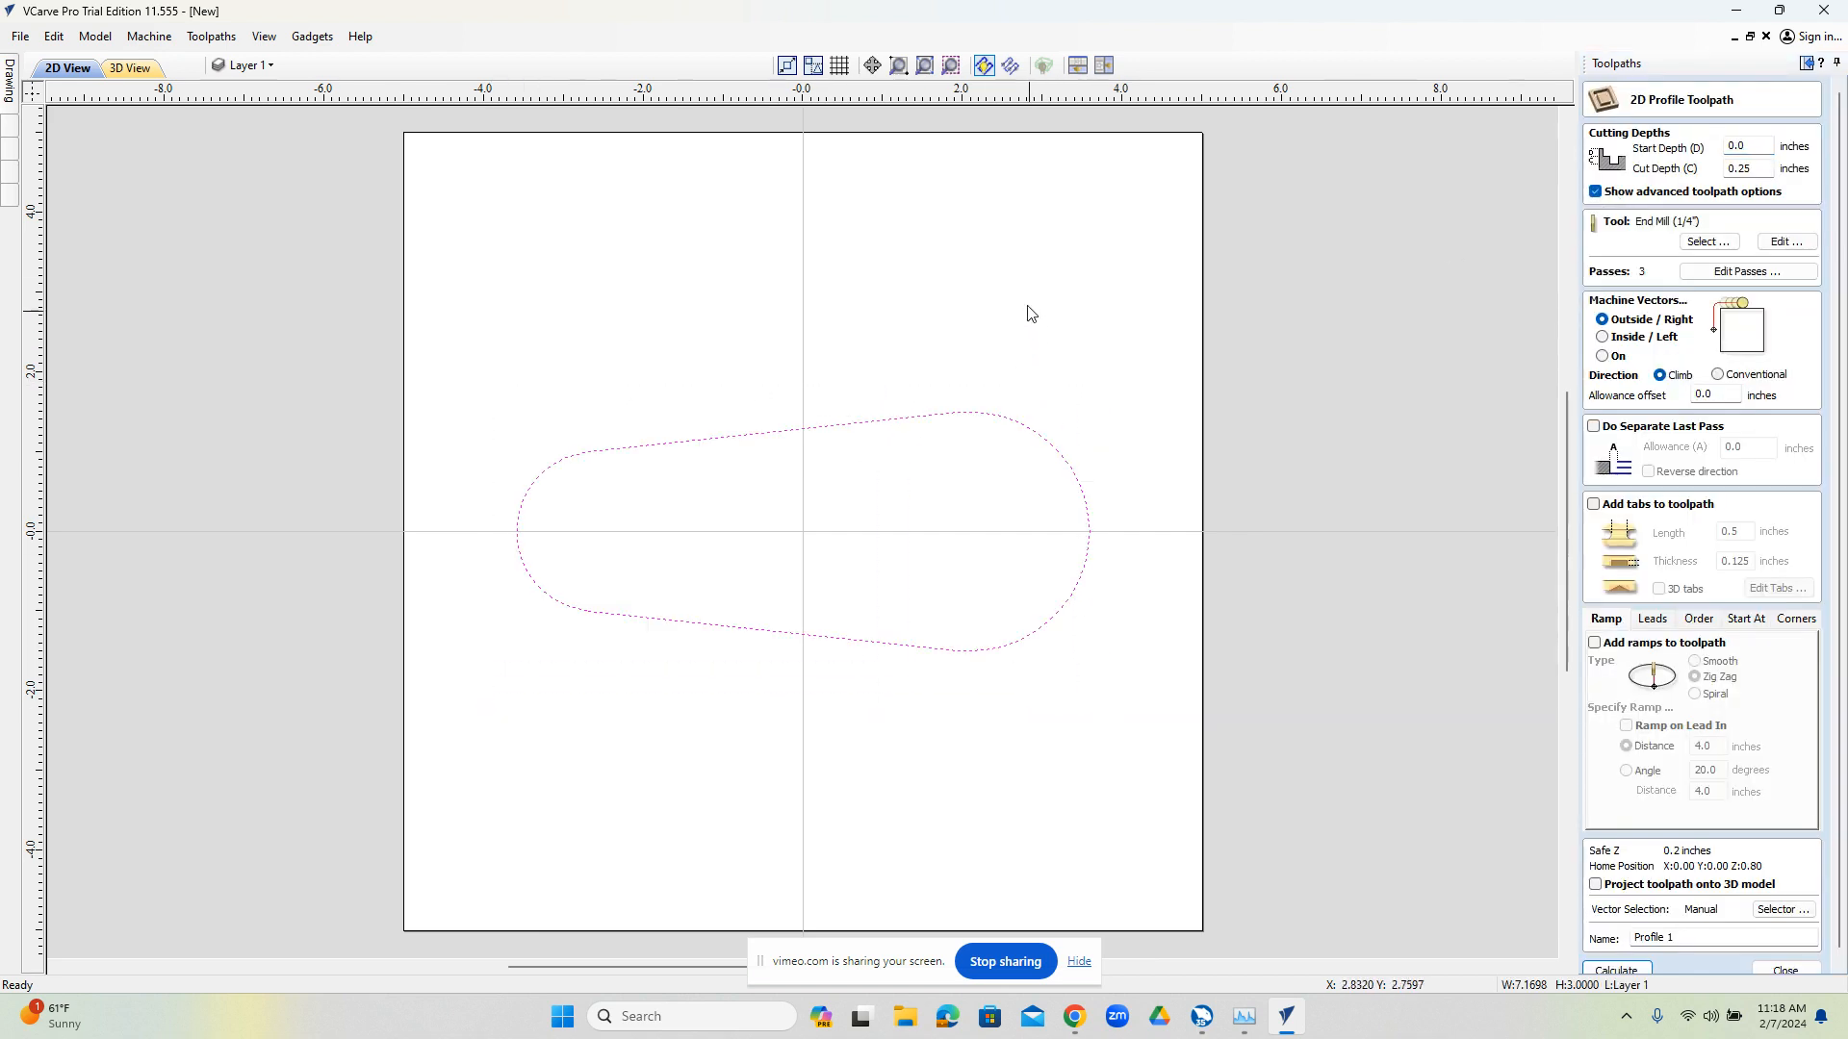
right_click(1029, 308)
click(1236, 498)
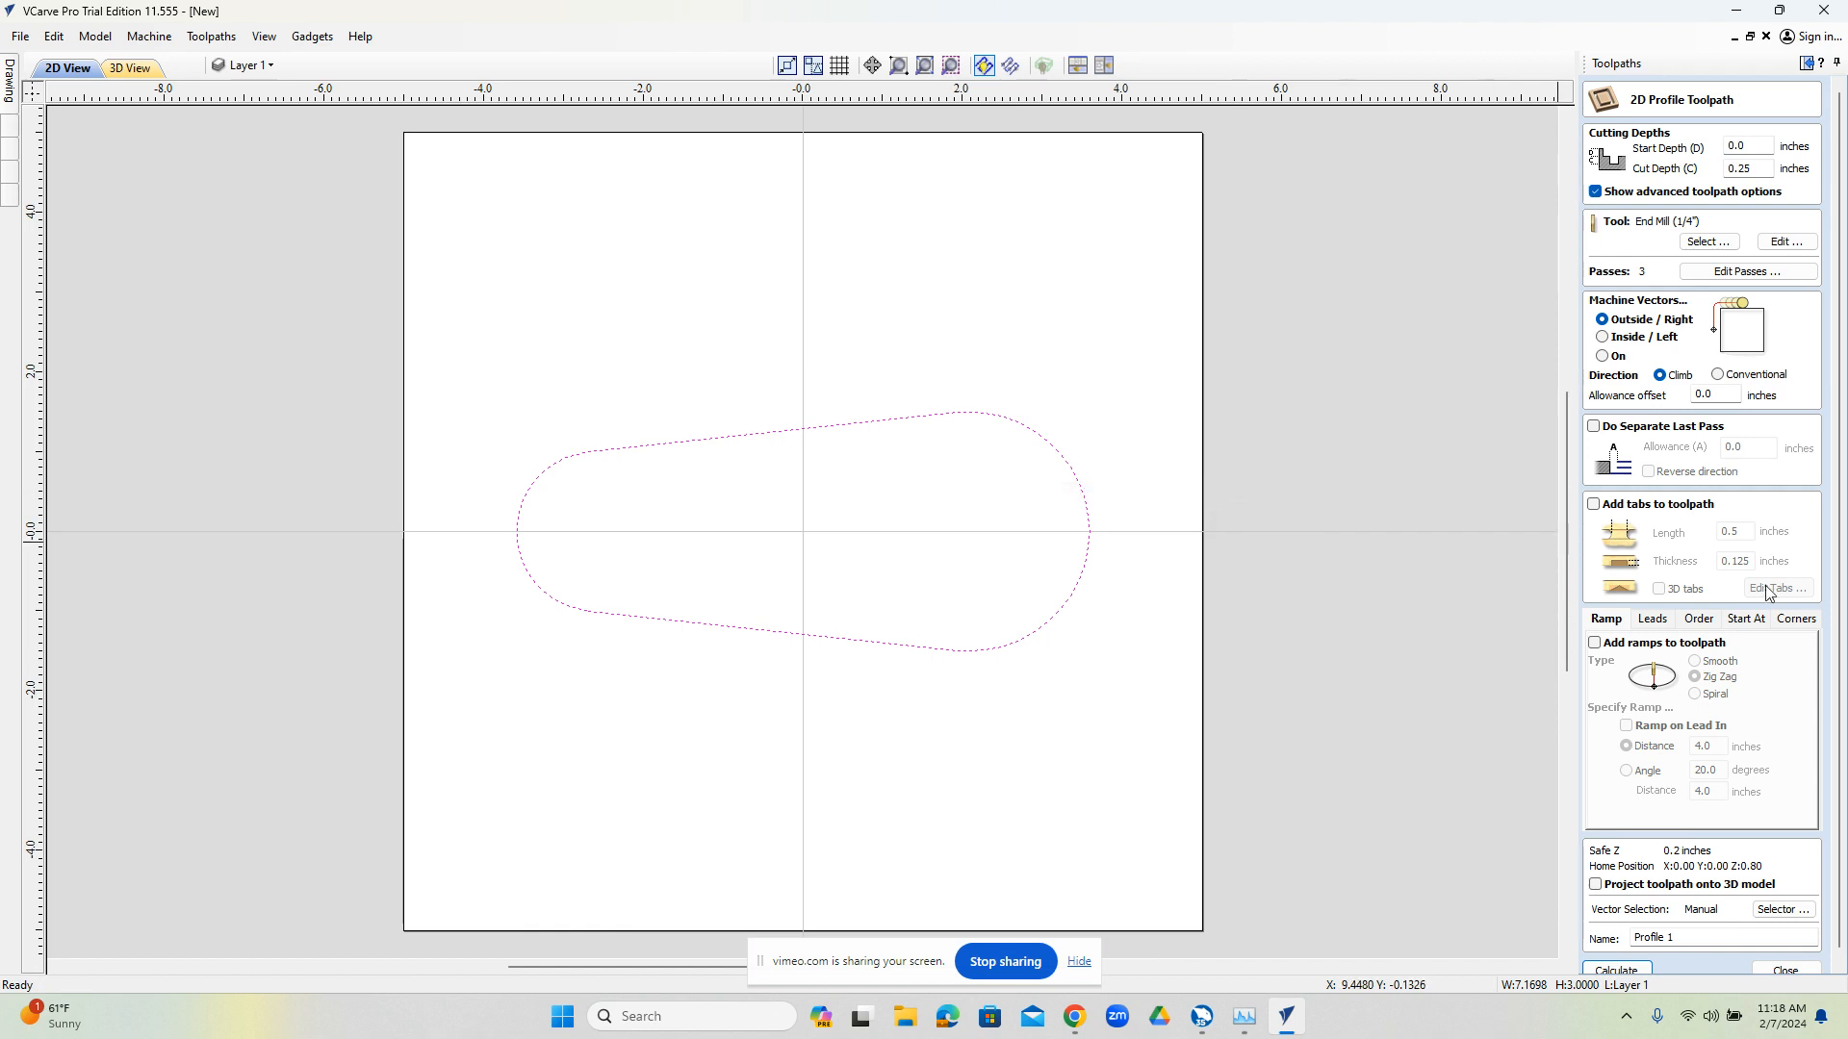
click(1617, 970)
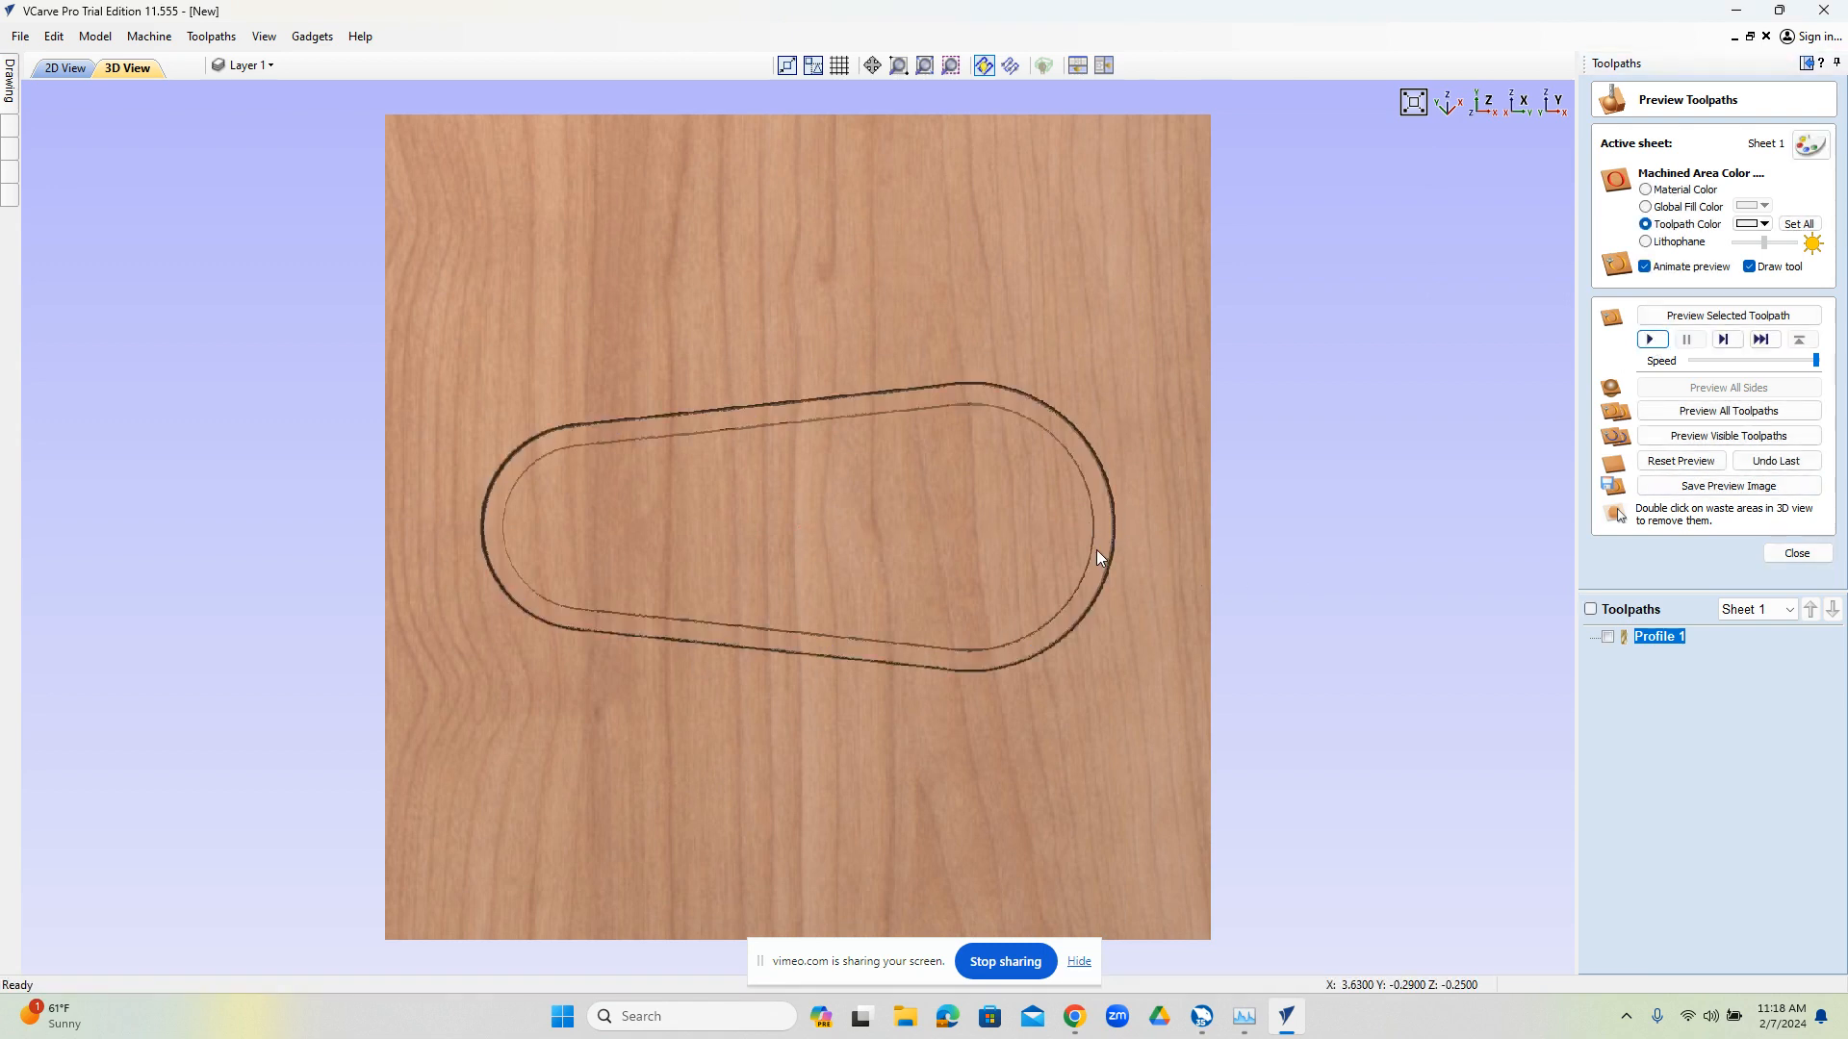
Reset the toolpath preview to clear the simulated cut from the material
click(1797, 553)
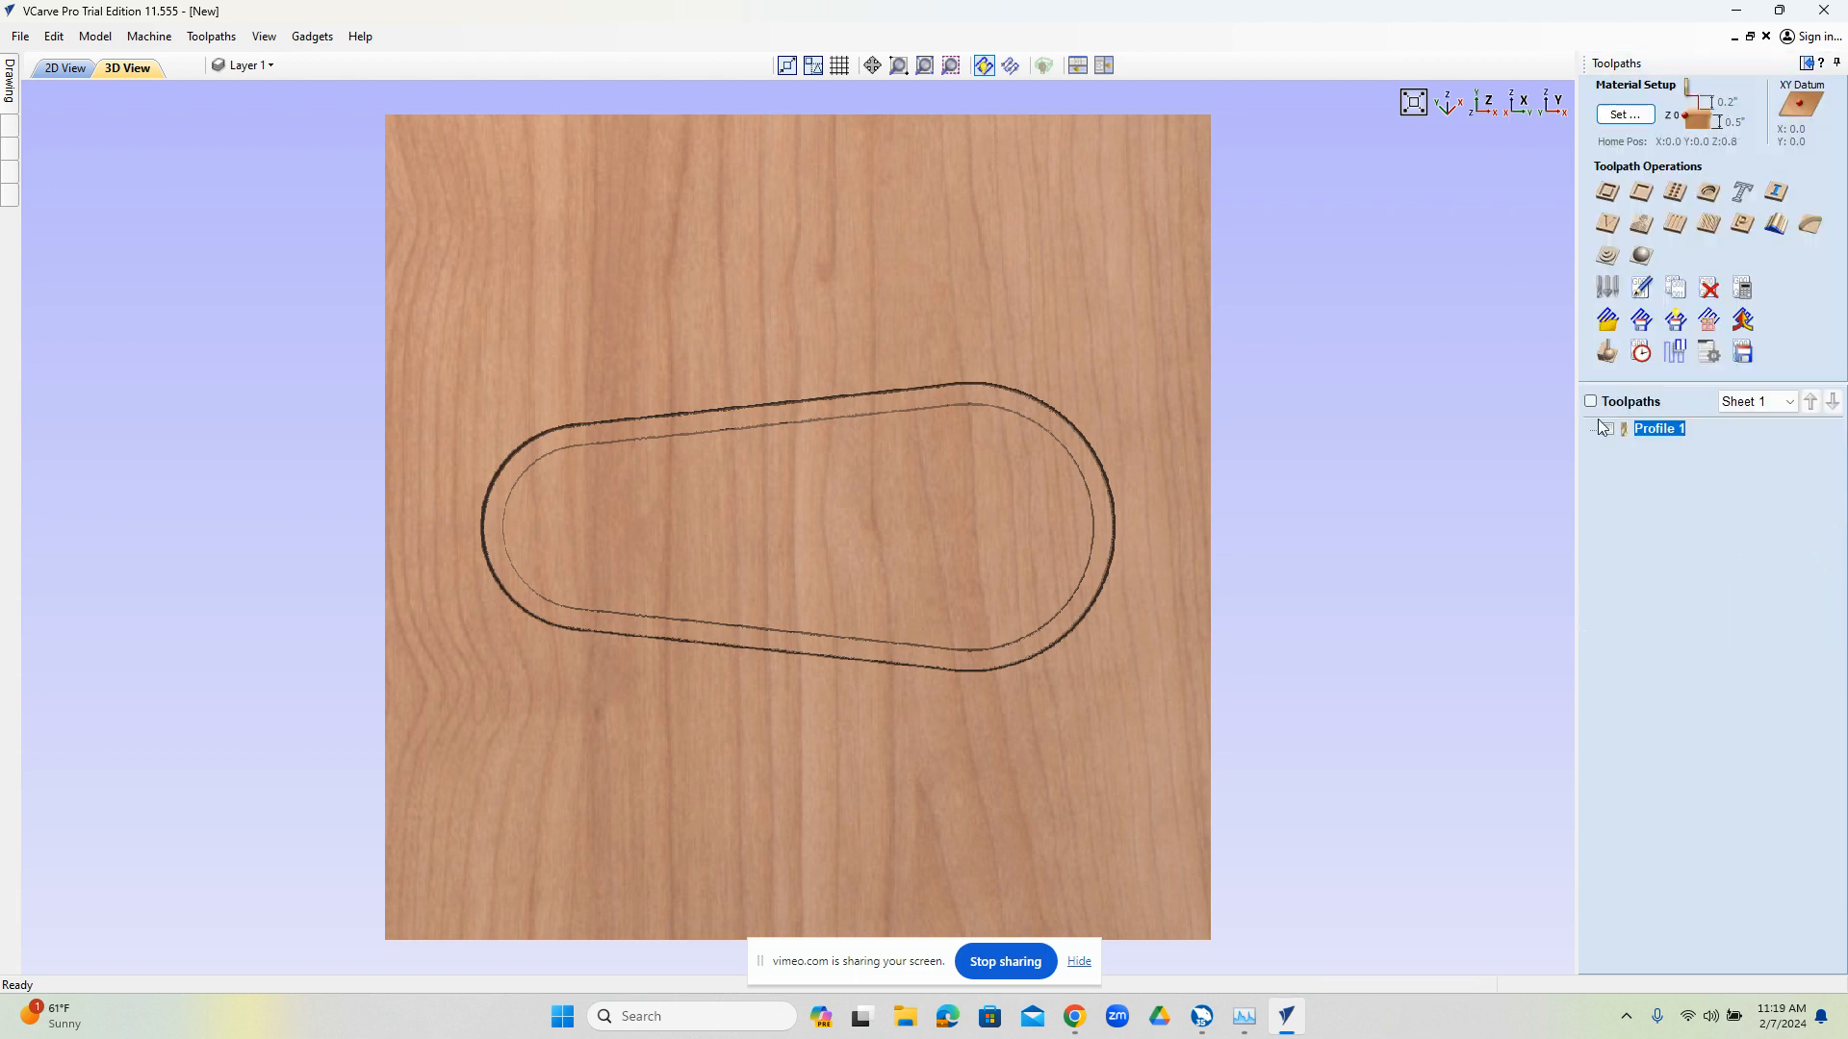
click(1607, 352)
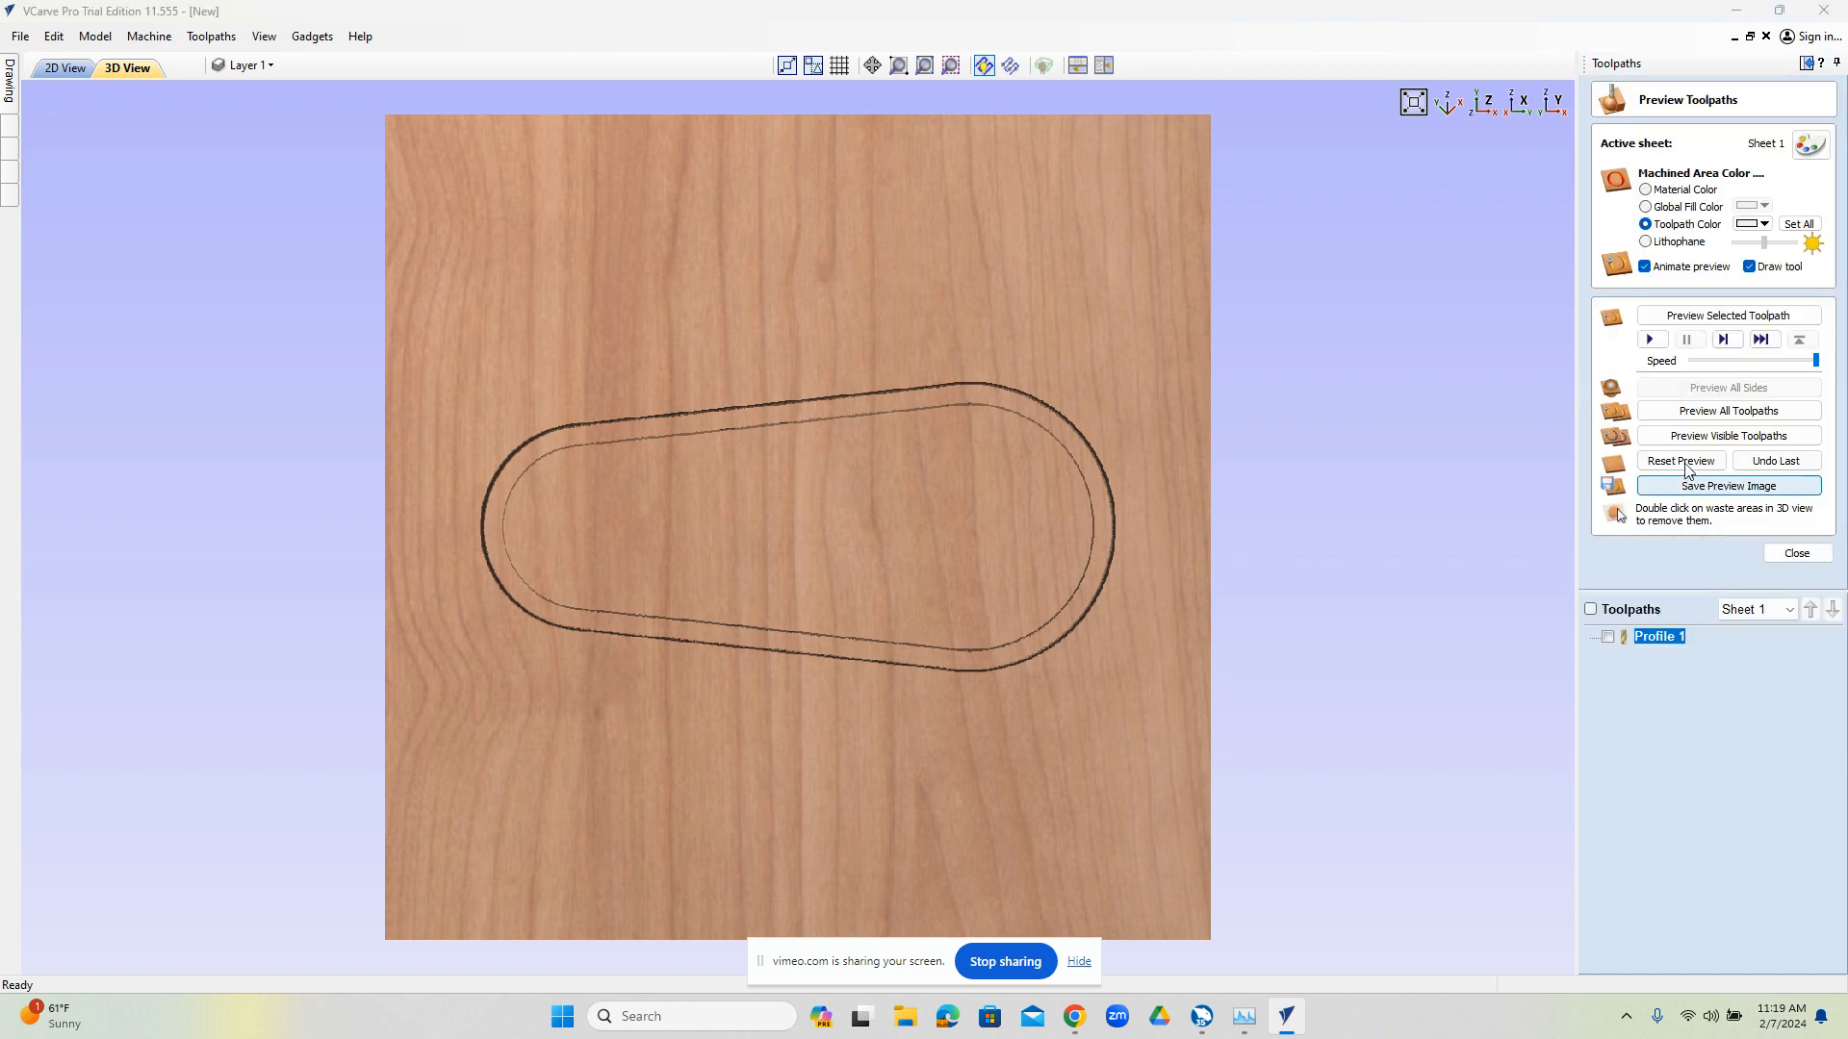
click(1701, 470)
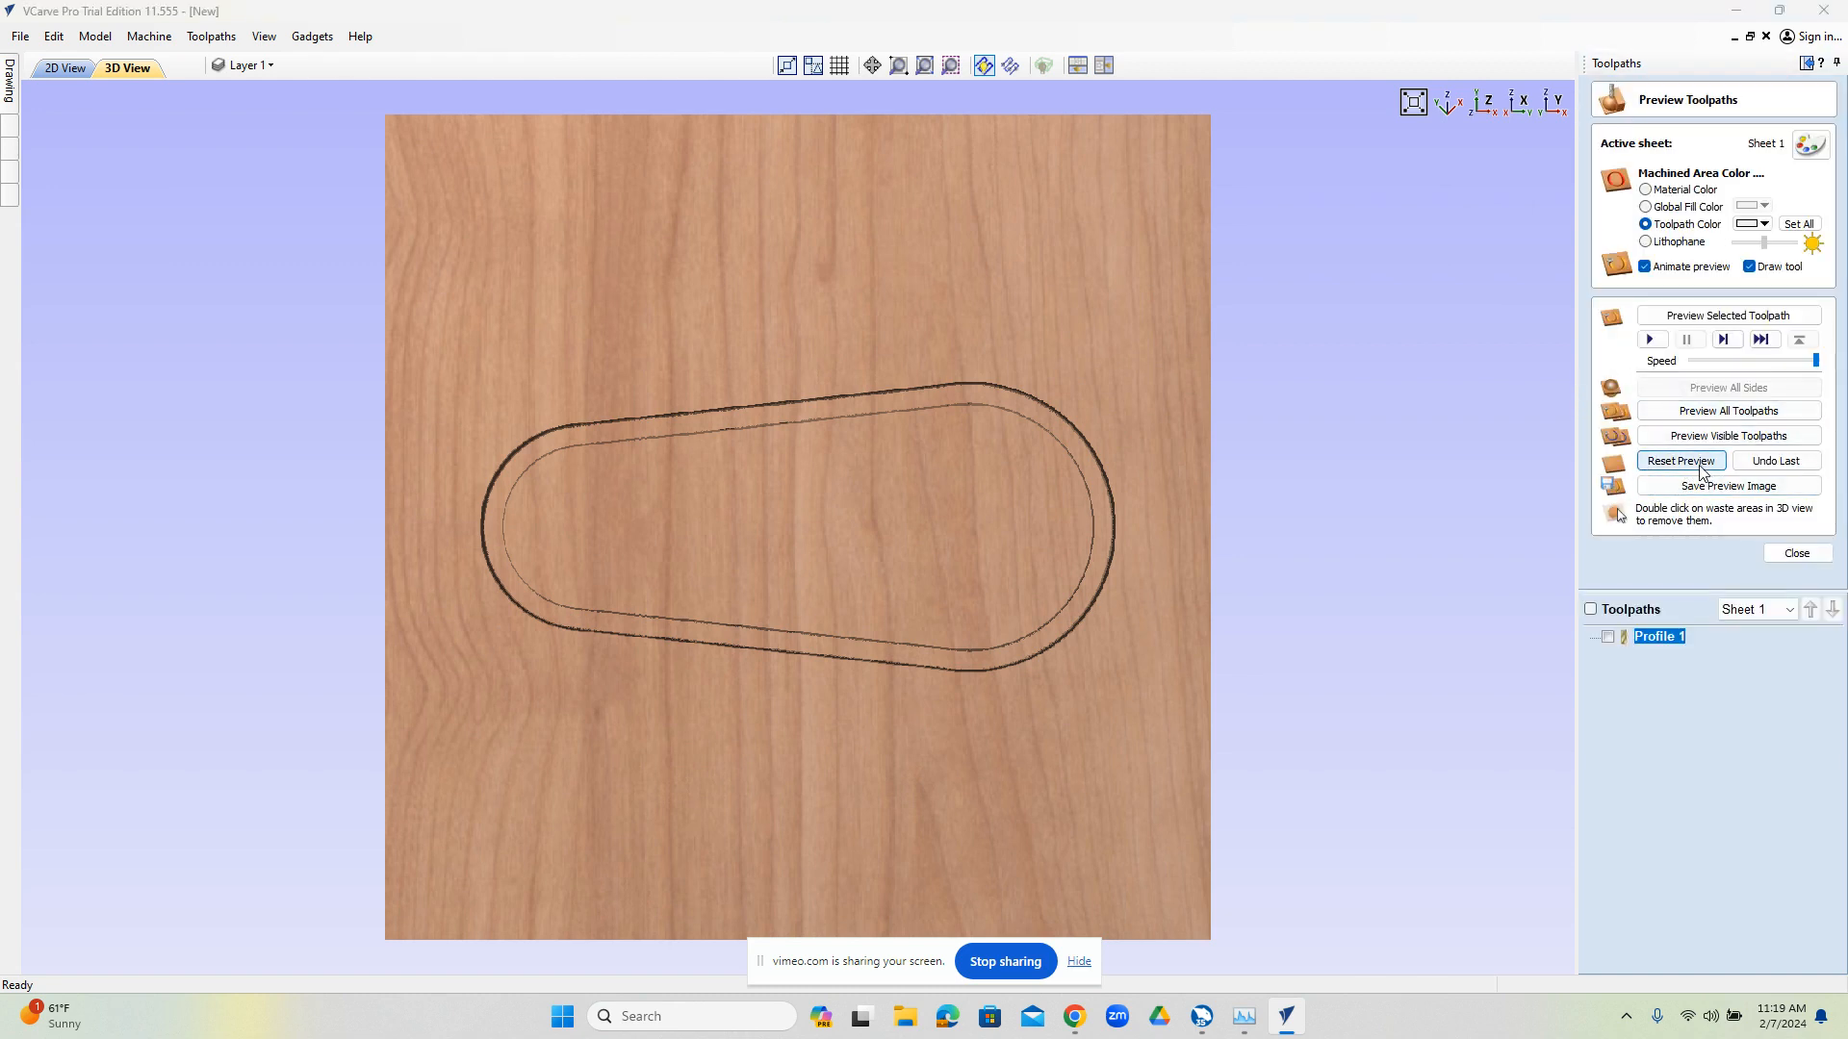
click(1797, 552)
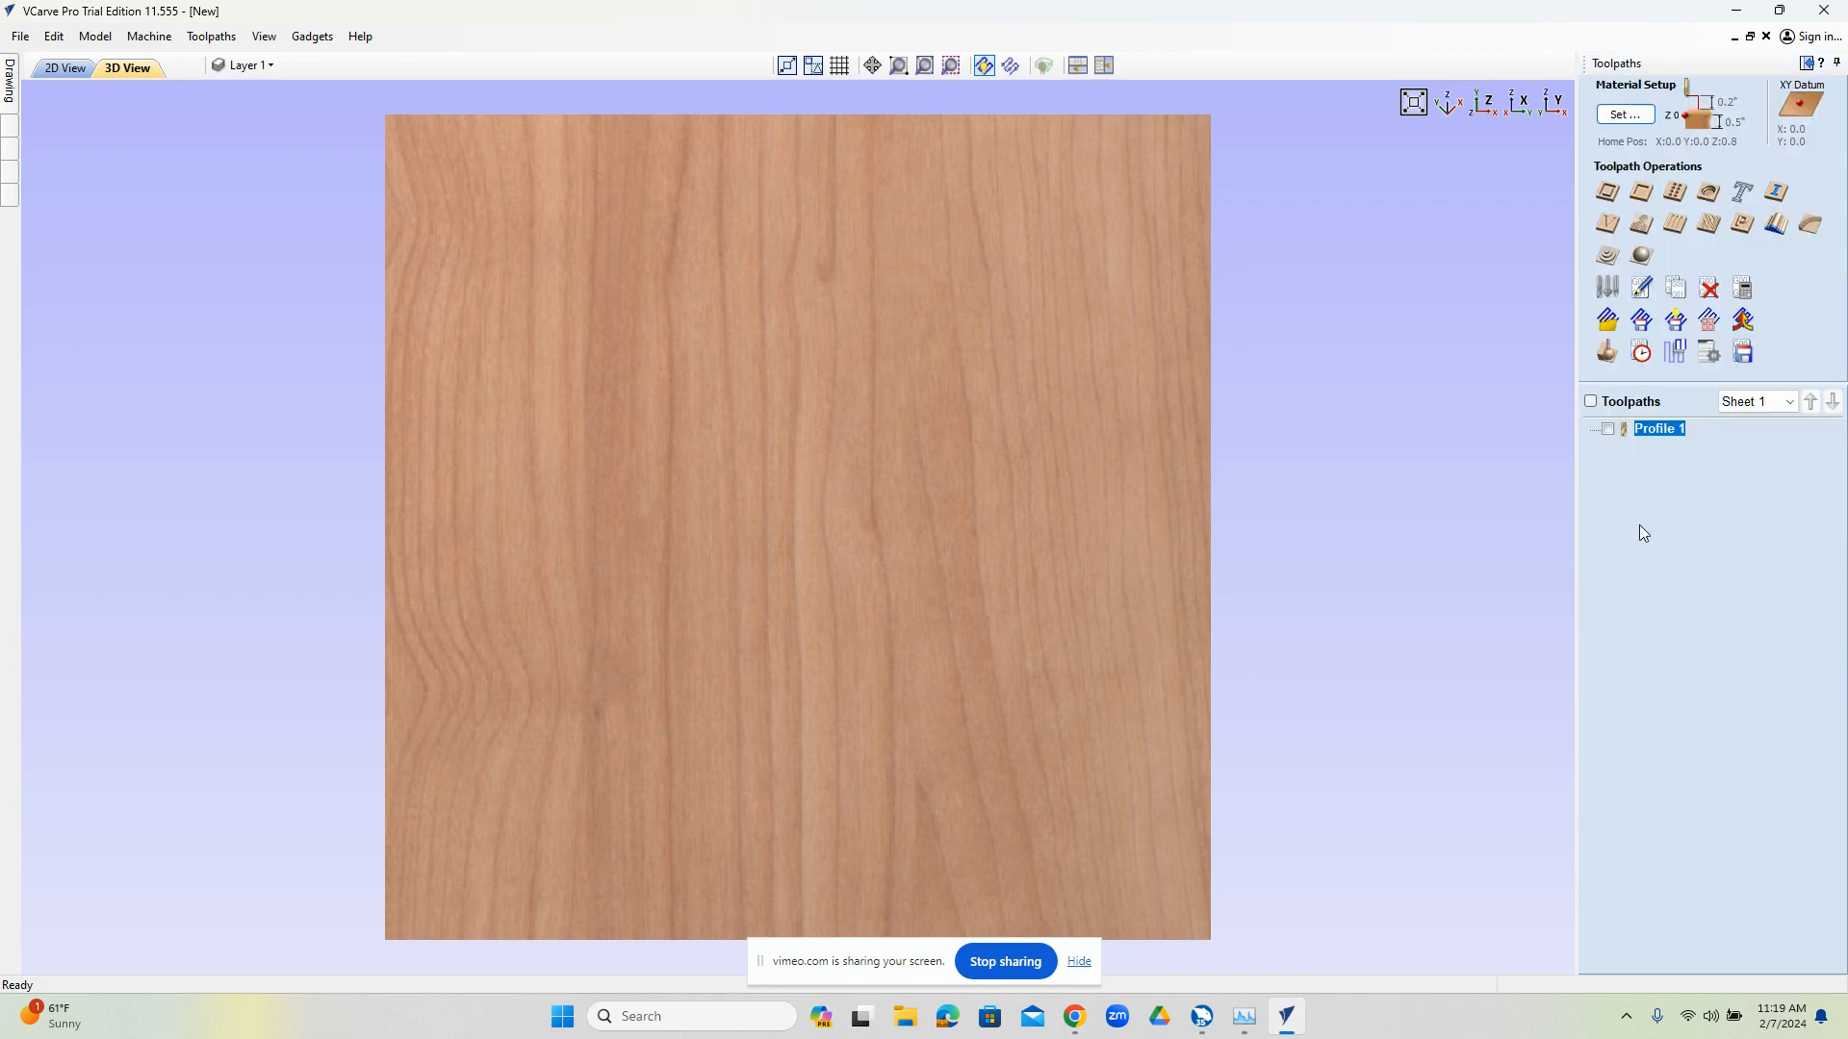
Reopen the Profile 1 toolpath, add straight line leads 1.0 inch long with a lead out, and recalculate it
double_click(1660, 429)
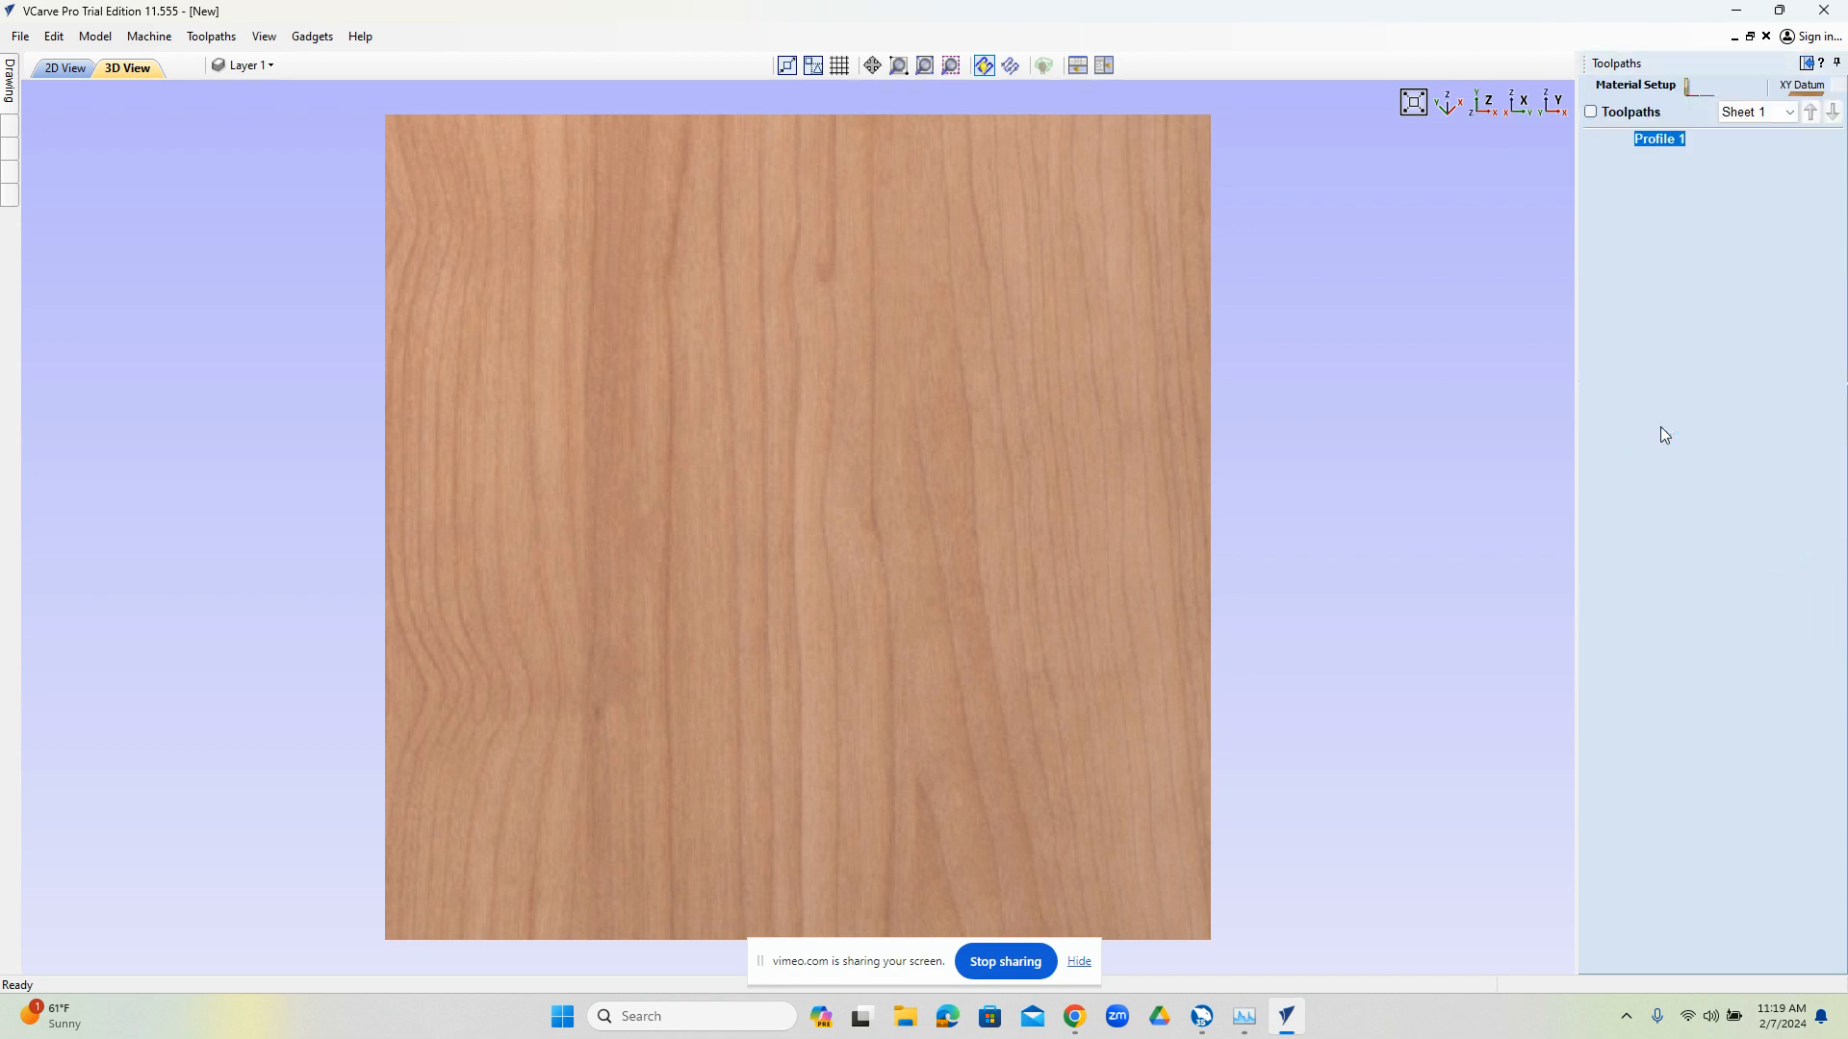
click(1653, 621)
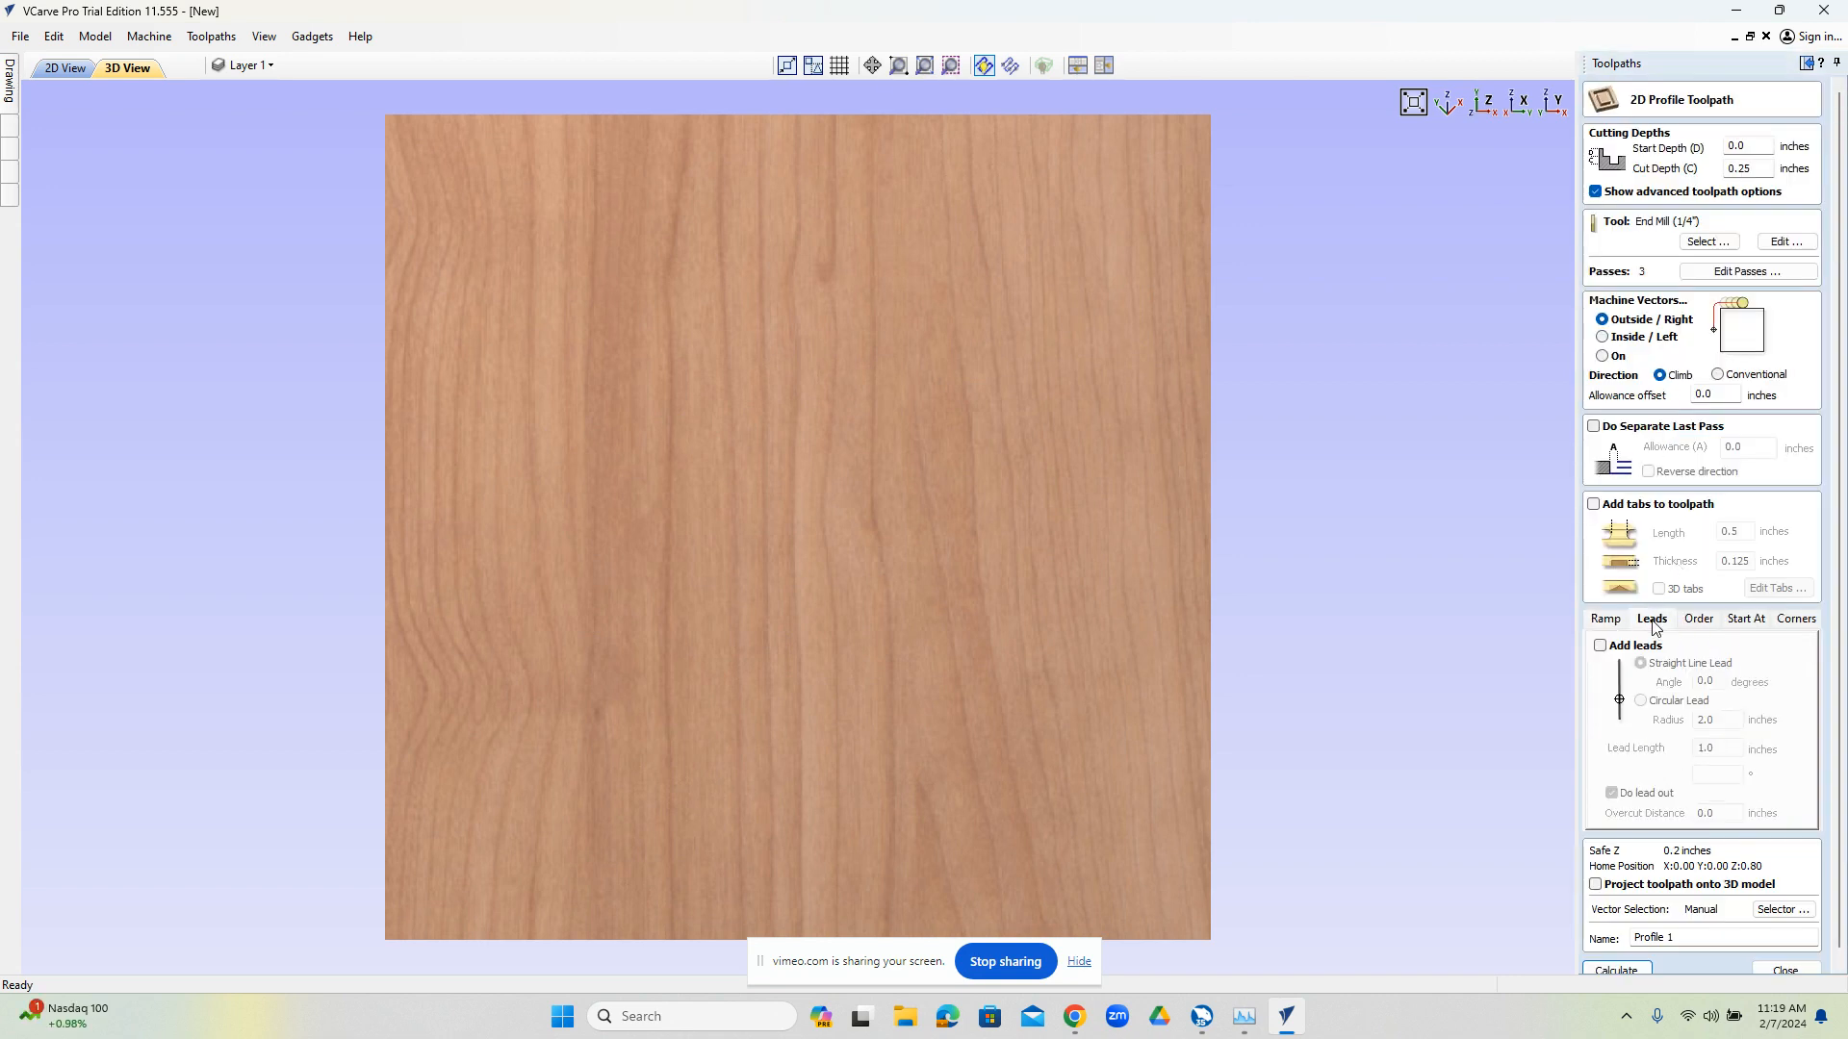
scroll(1617, 674, down, 1)
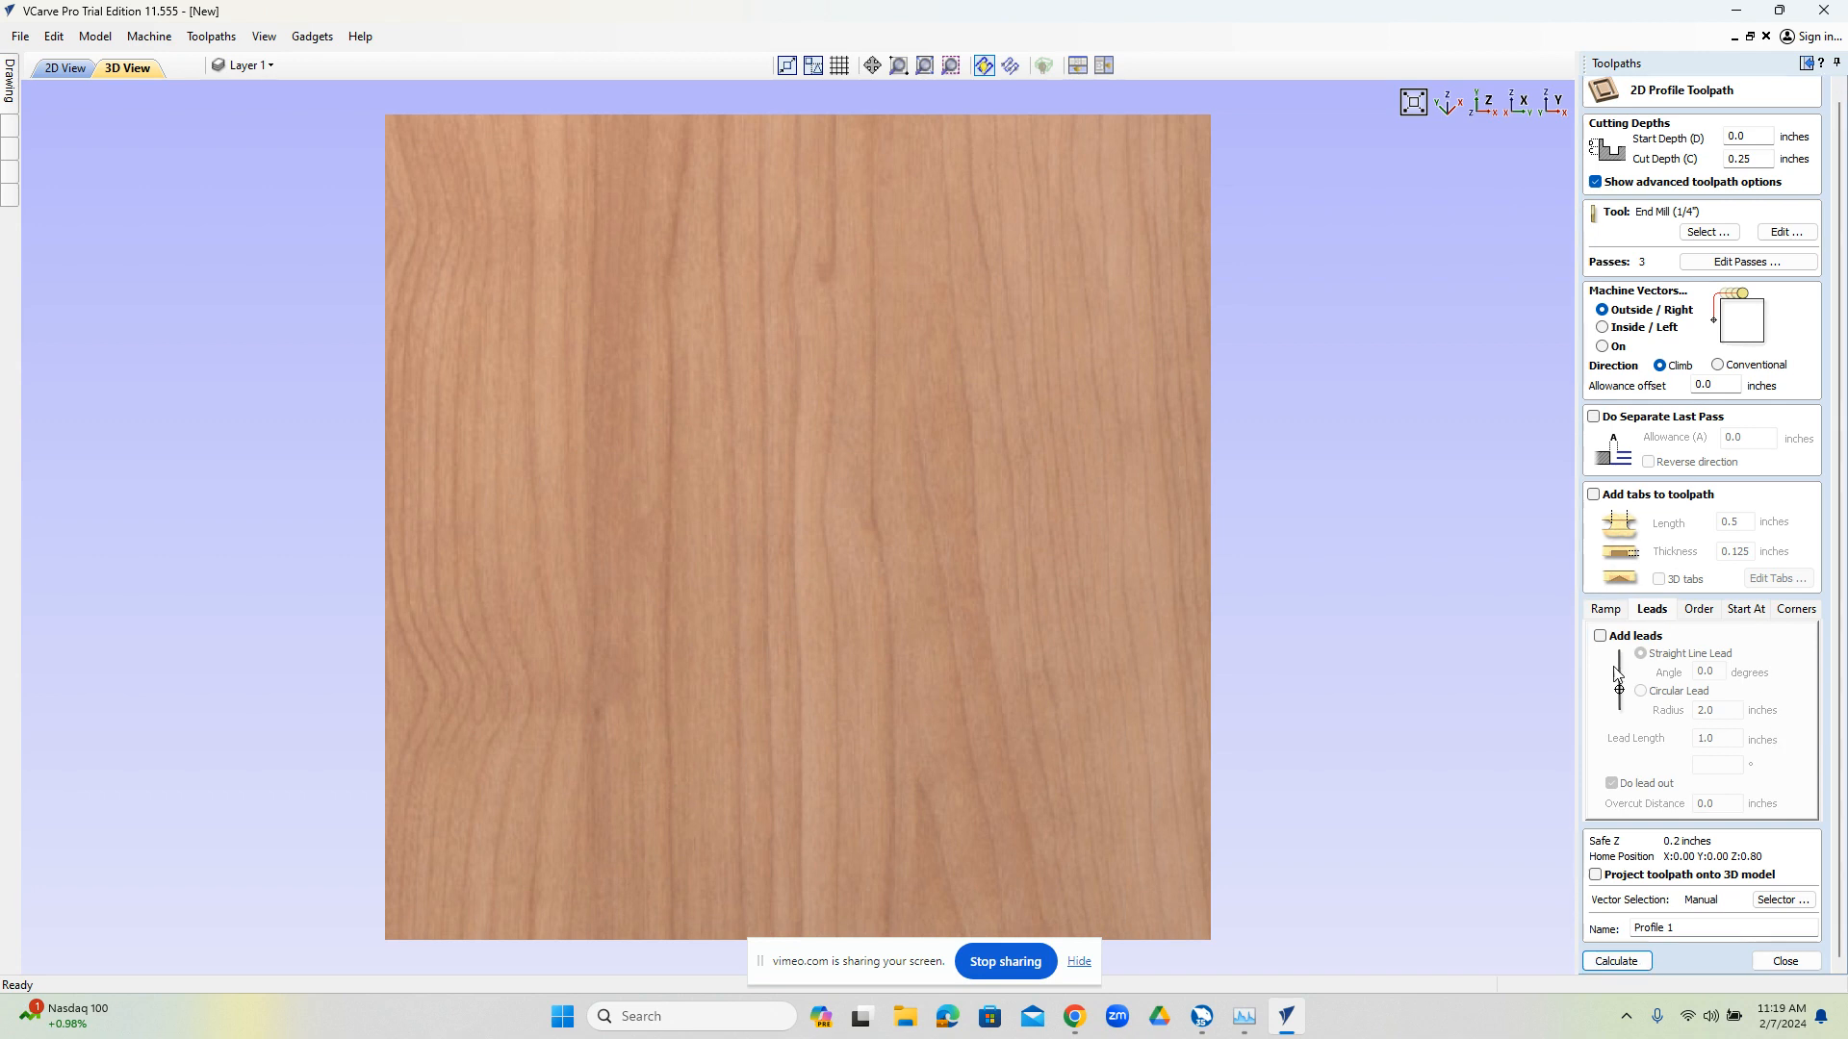
click(1601, 636)
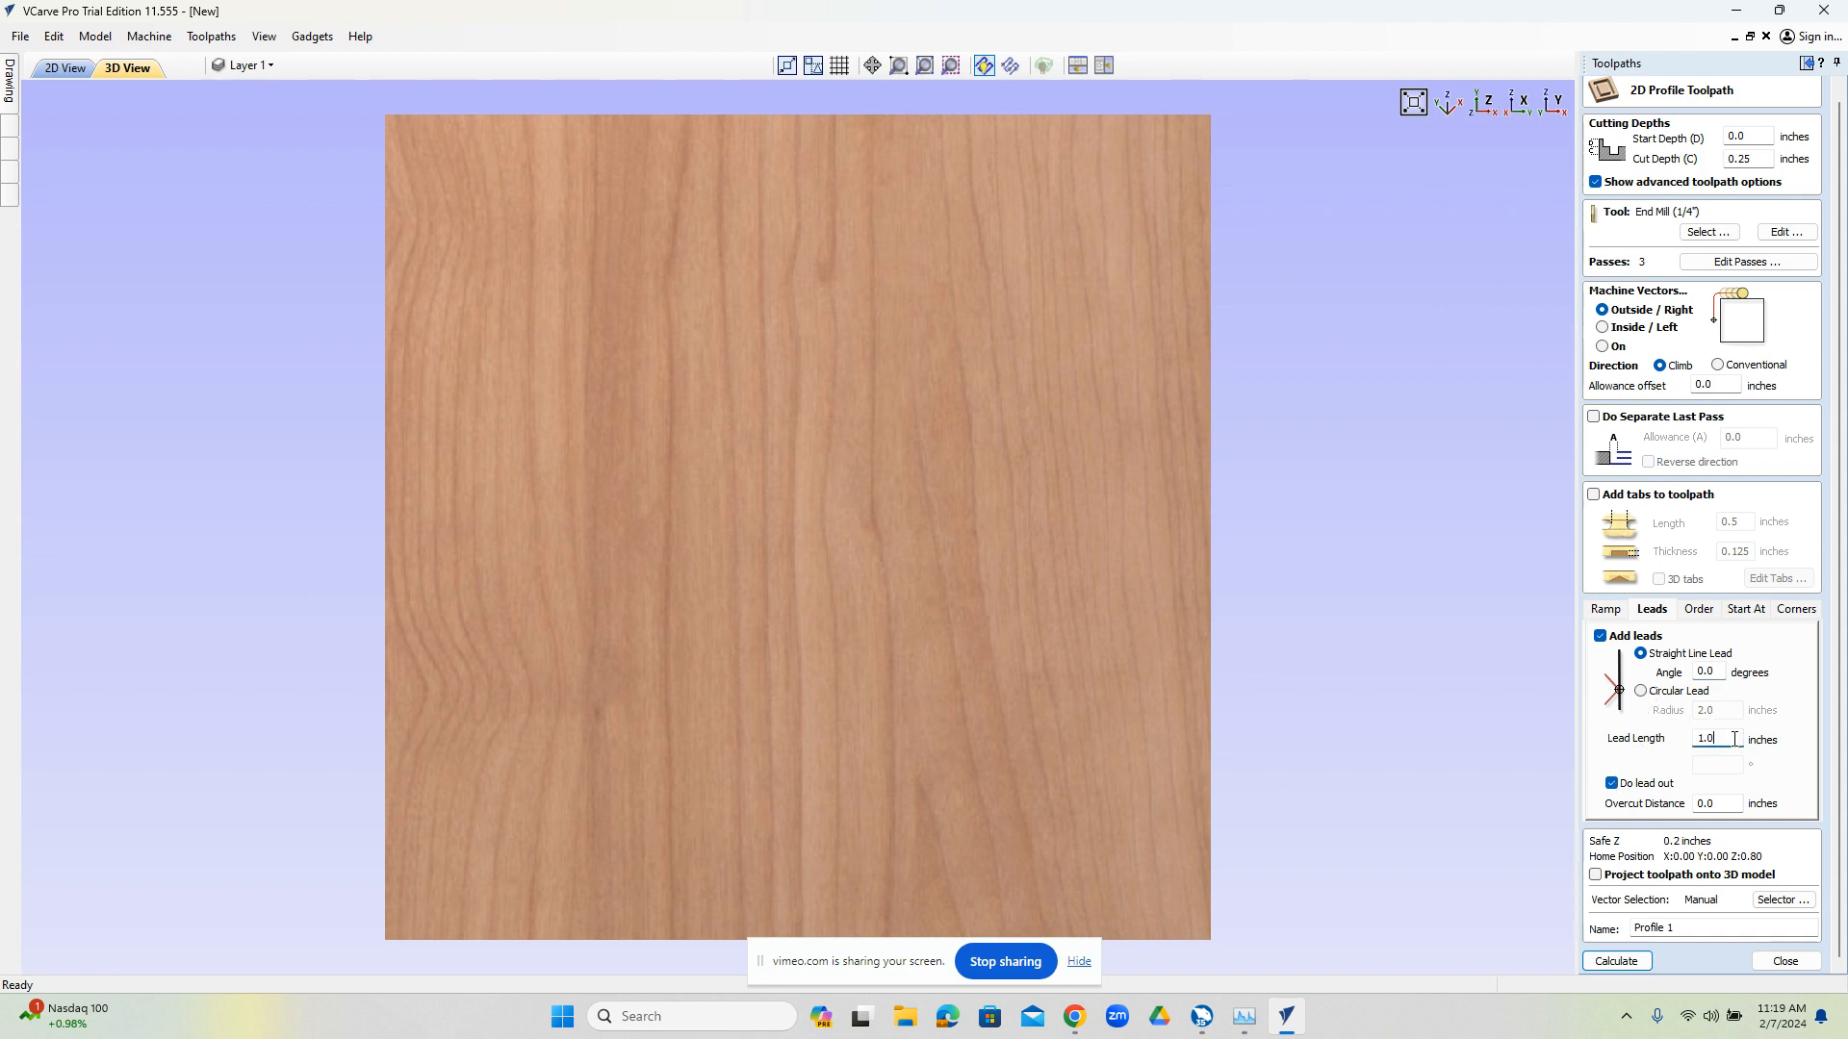
click(1616, 961)
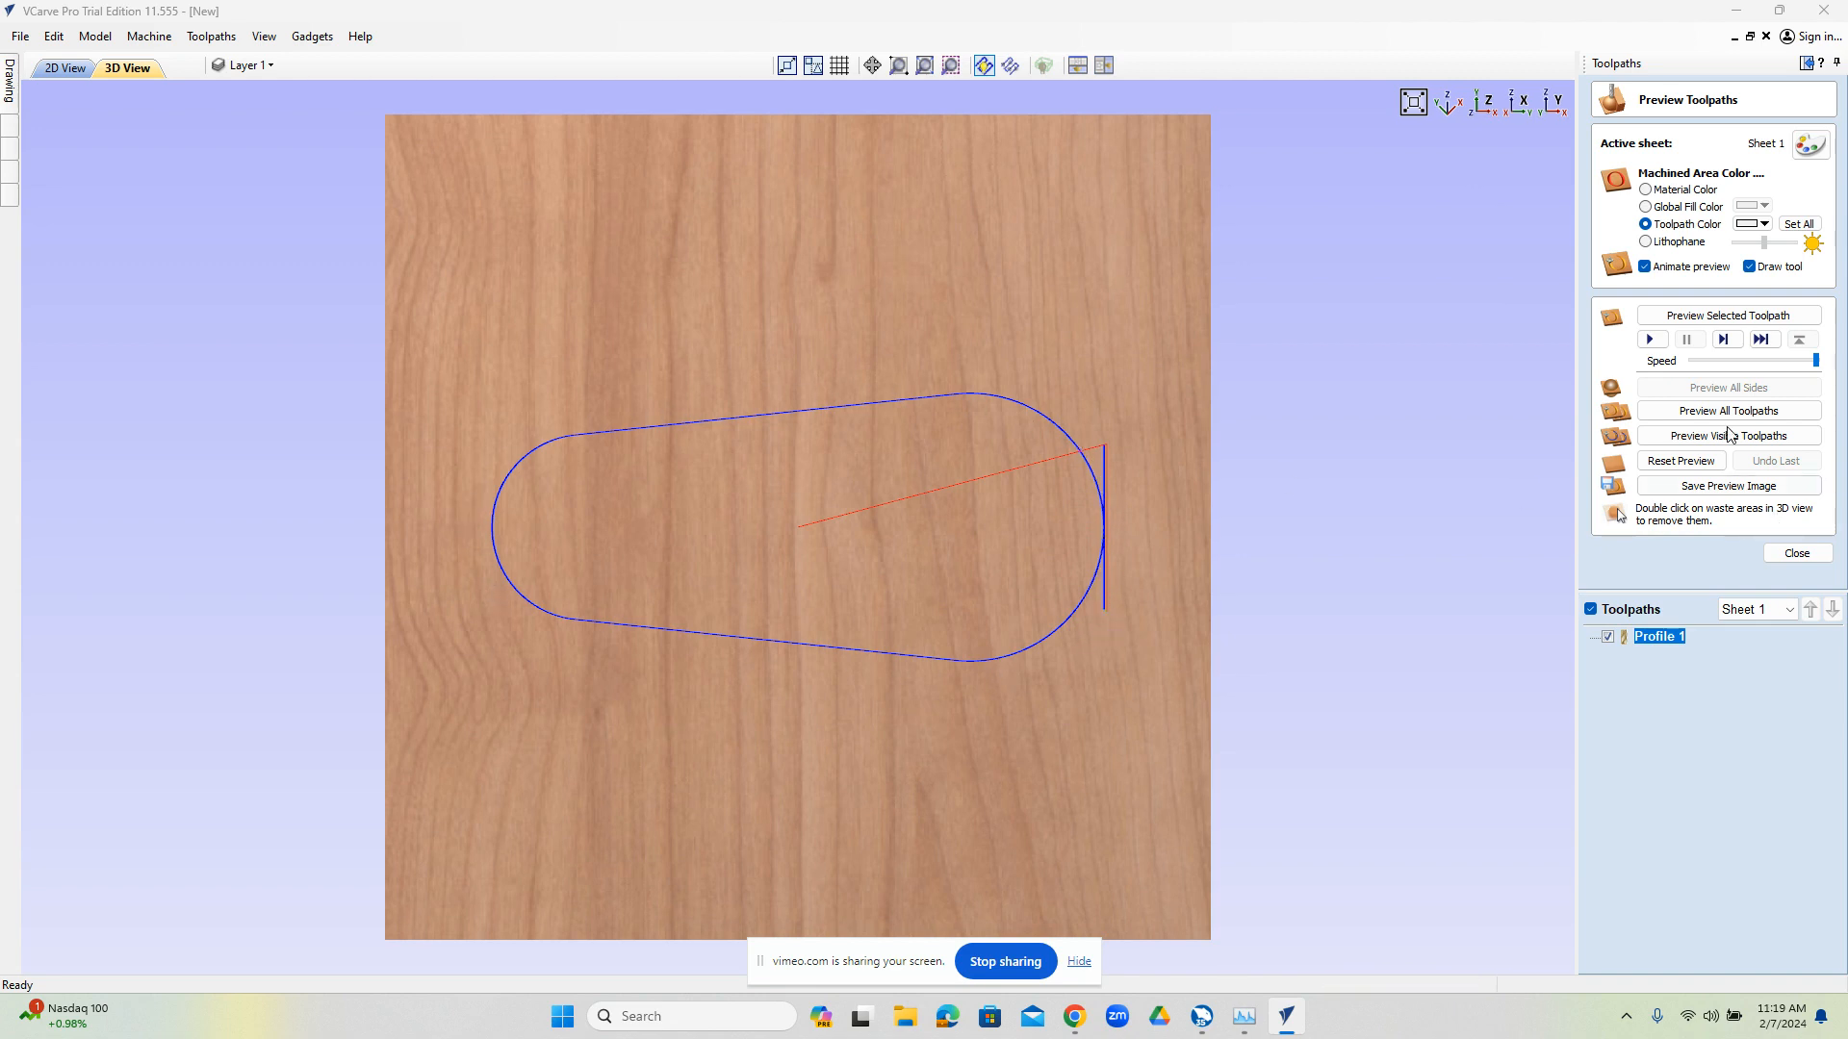
Simulate the recalculated profile toolpath at a slower preview speed, viewing the material block at an angle
drag(1218, 766, 1433, 498)
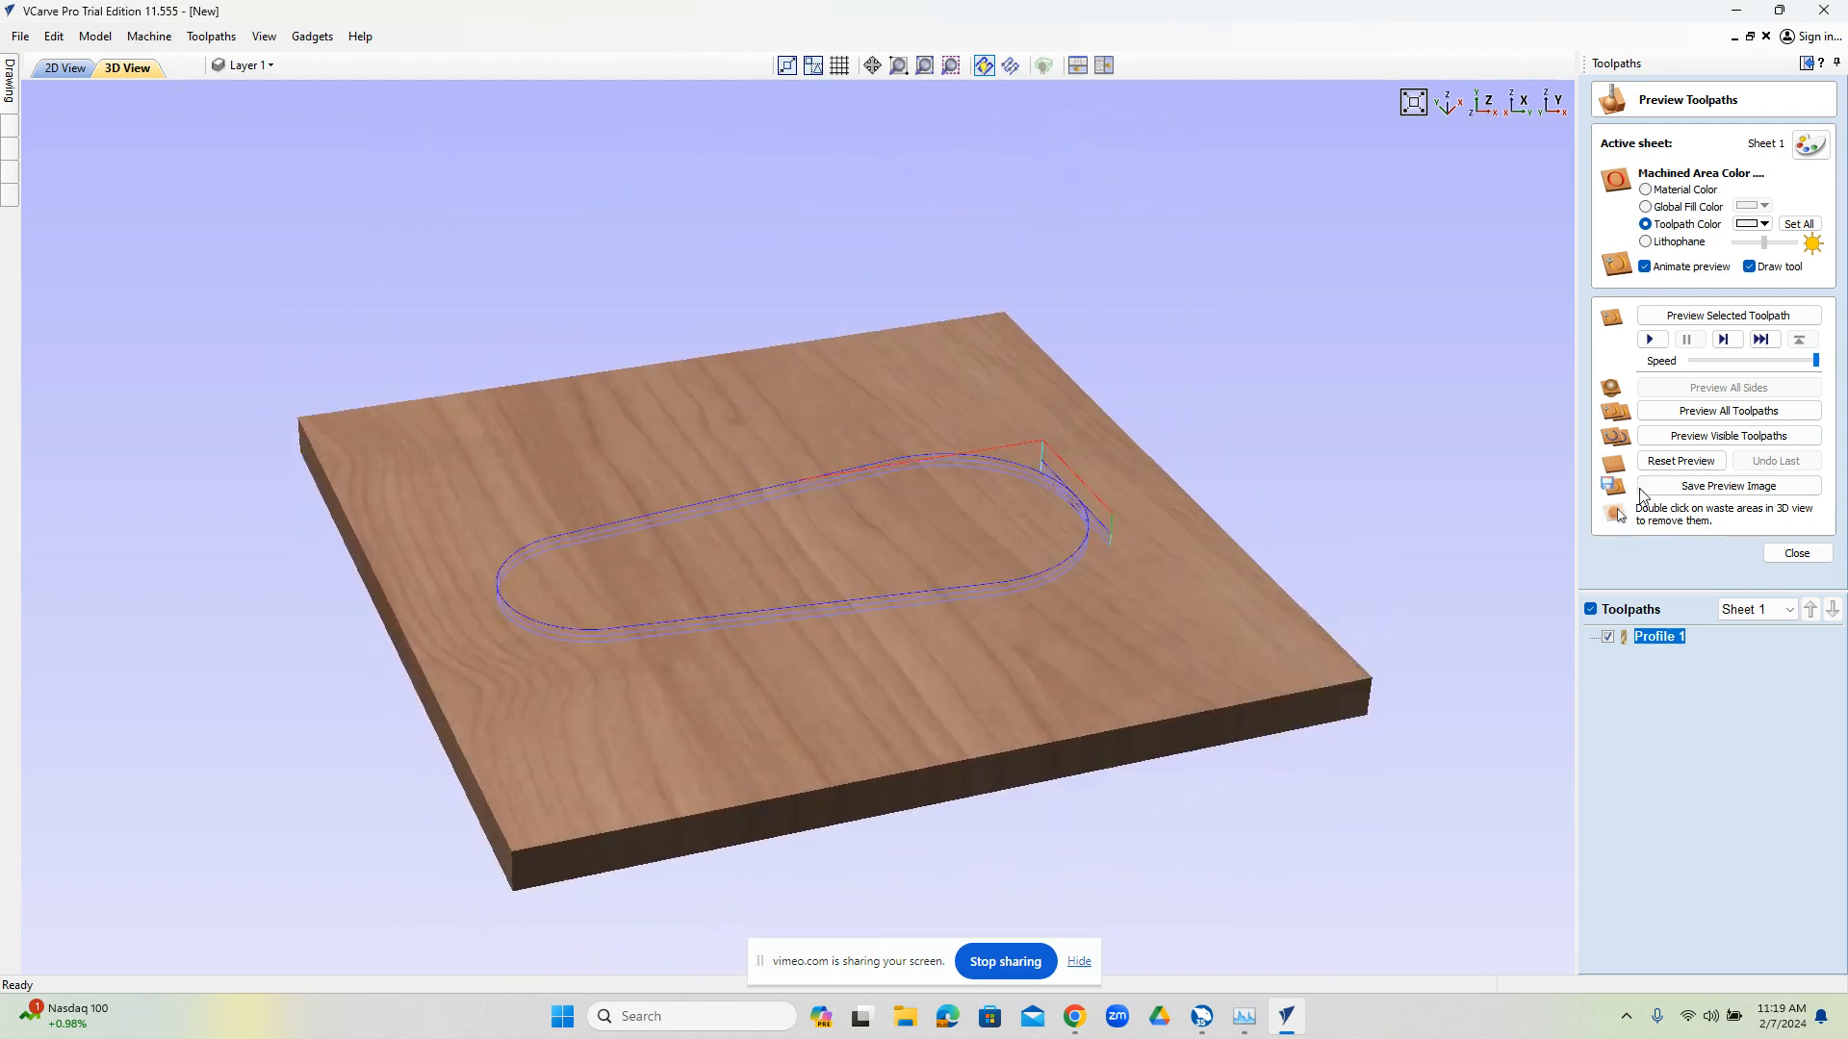
drag(1815, 362, 1706, 361)
click(1650, 338)
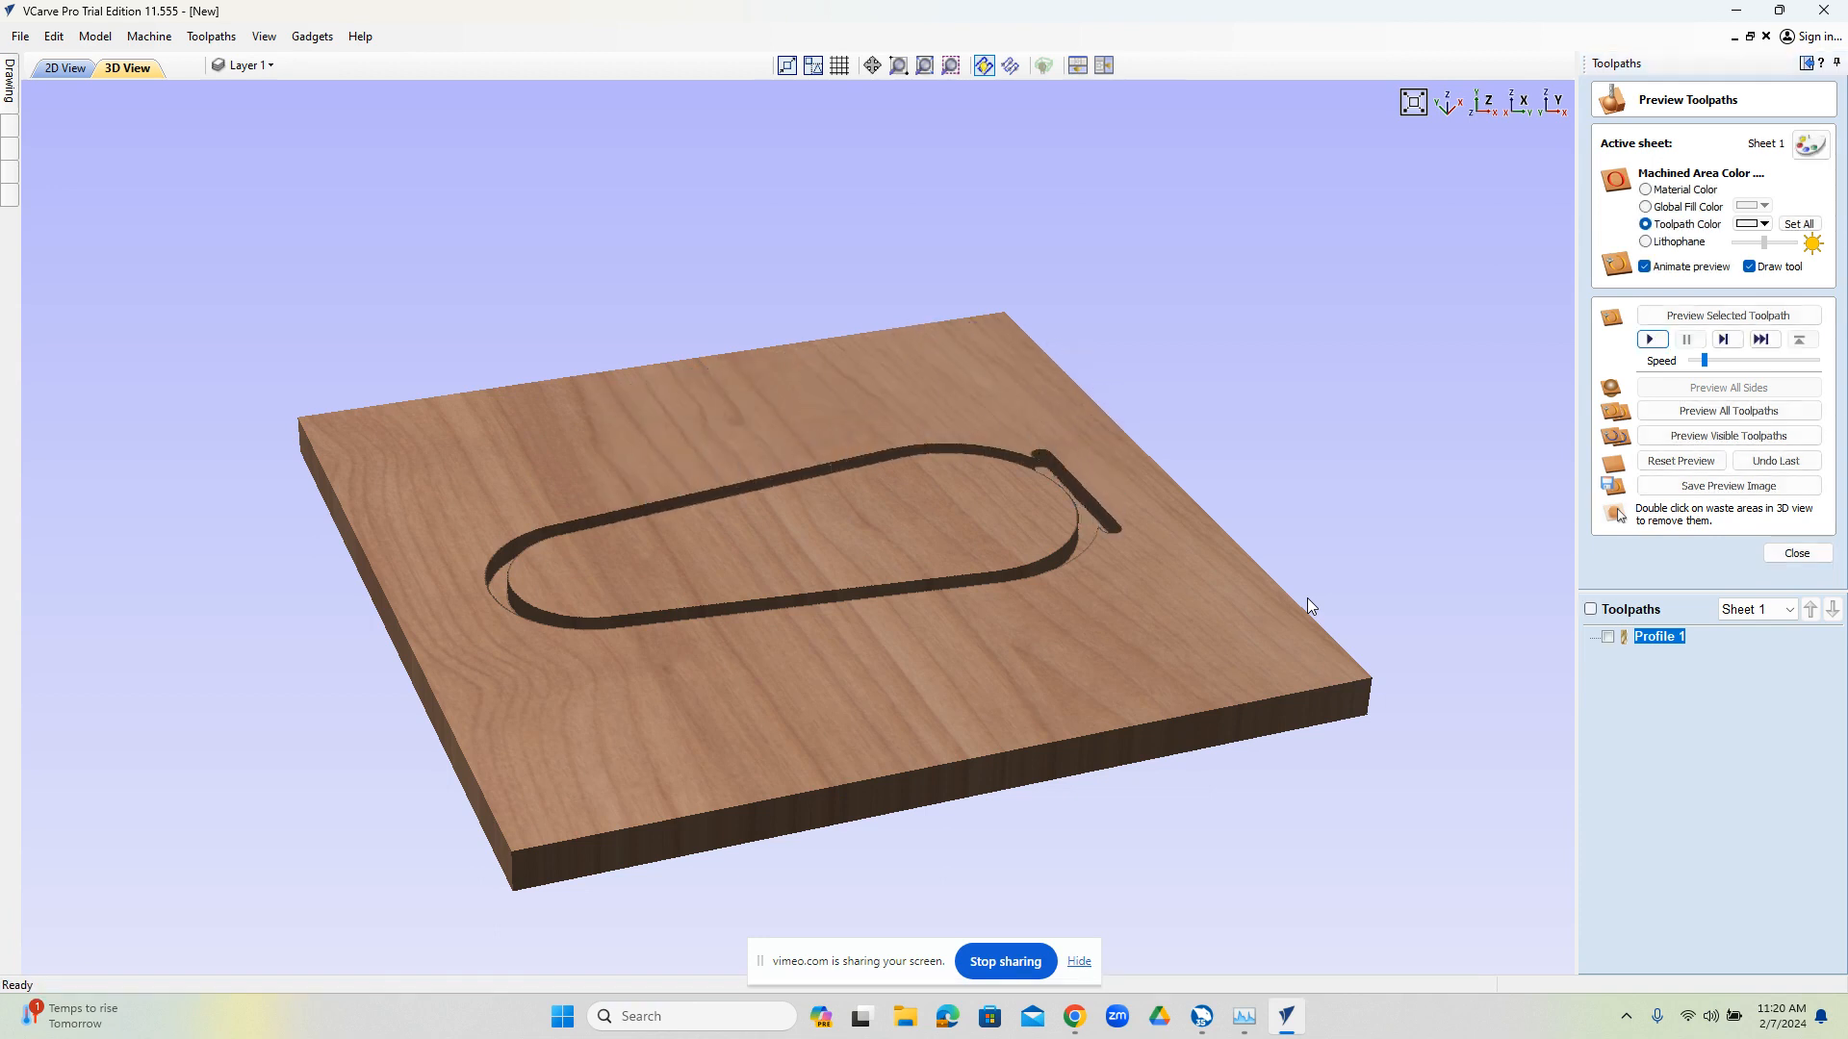
Leave the toolpath preview and reopen the Profile 1 toolpath settings for editing
click(1797, 554)
double_click(1660, 430)
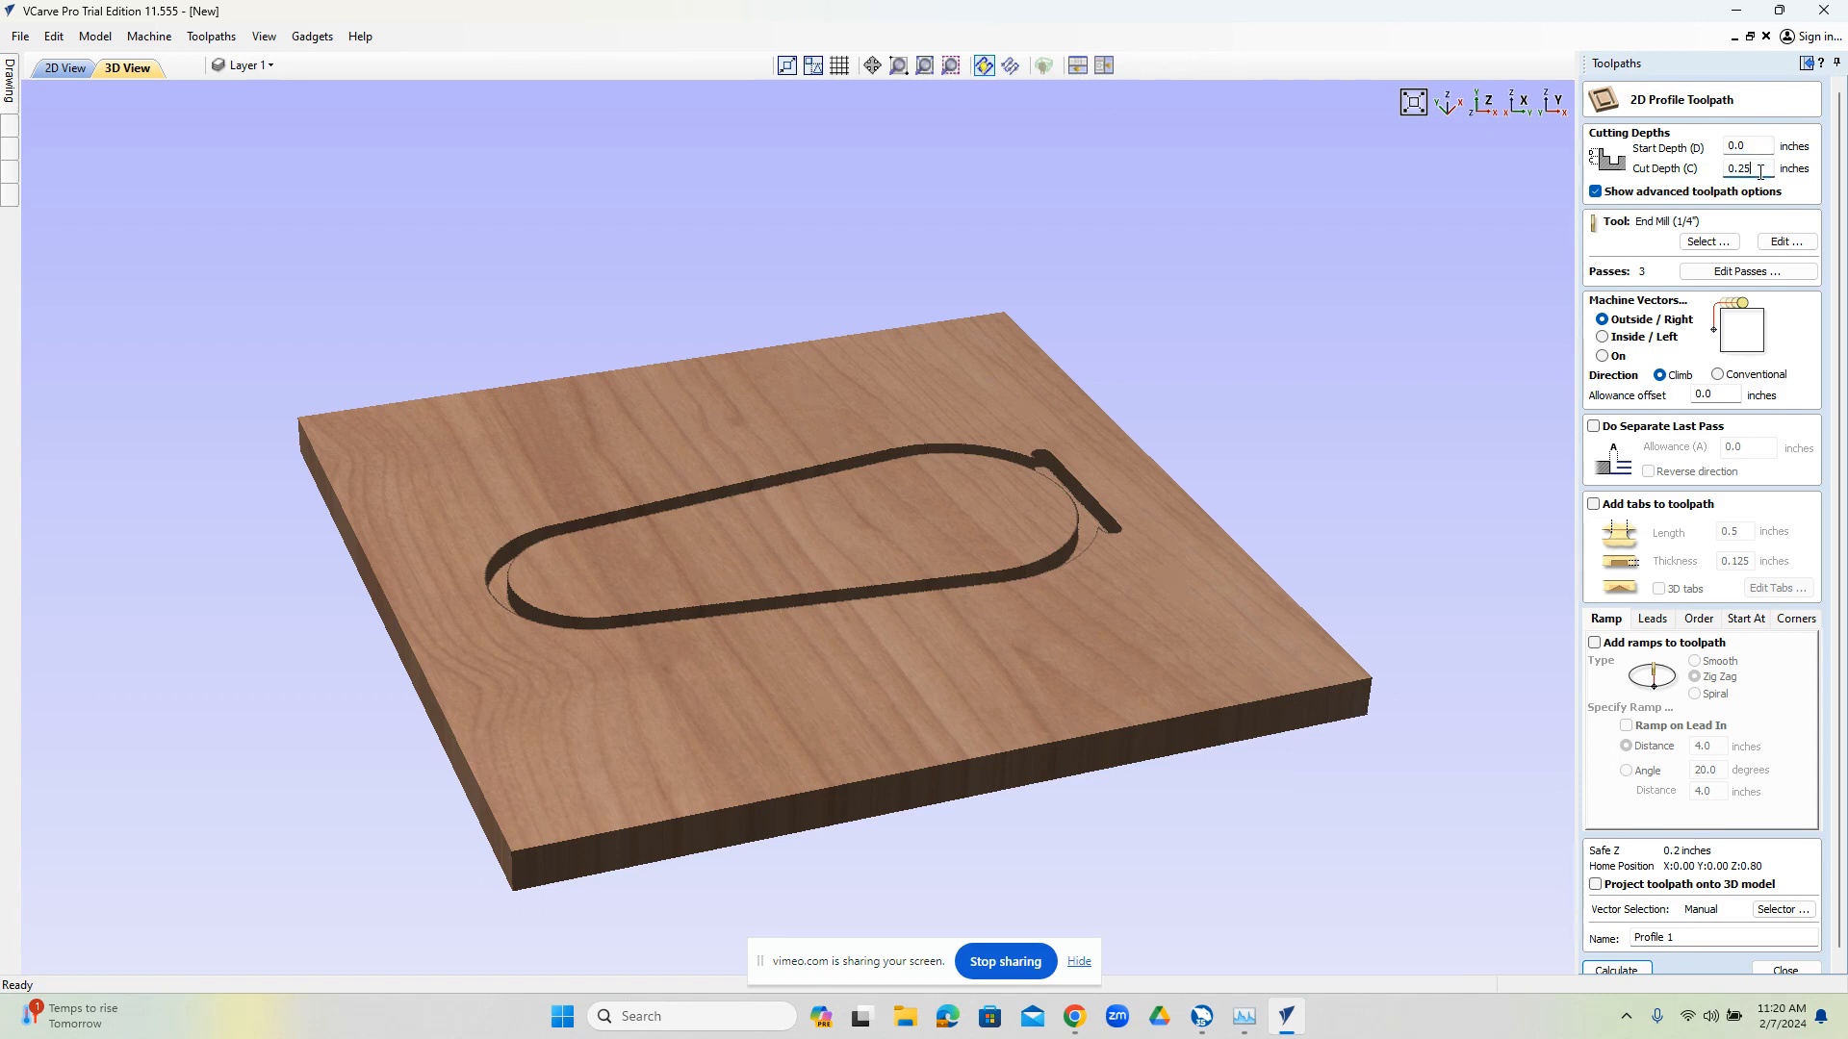
click(1727, 271)
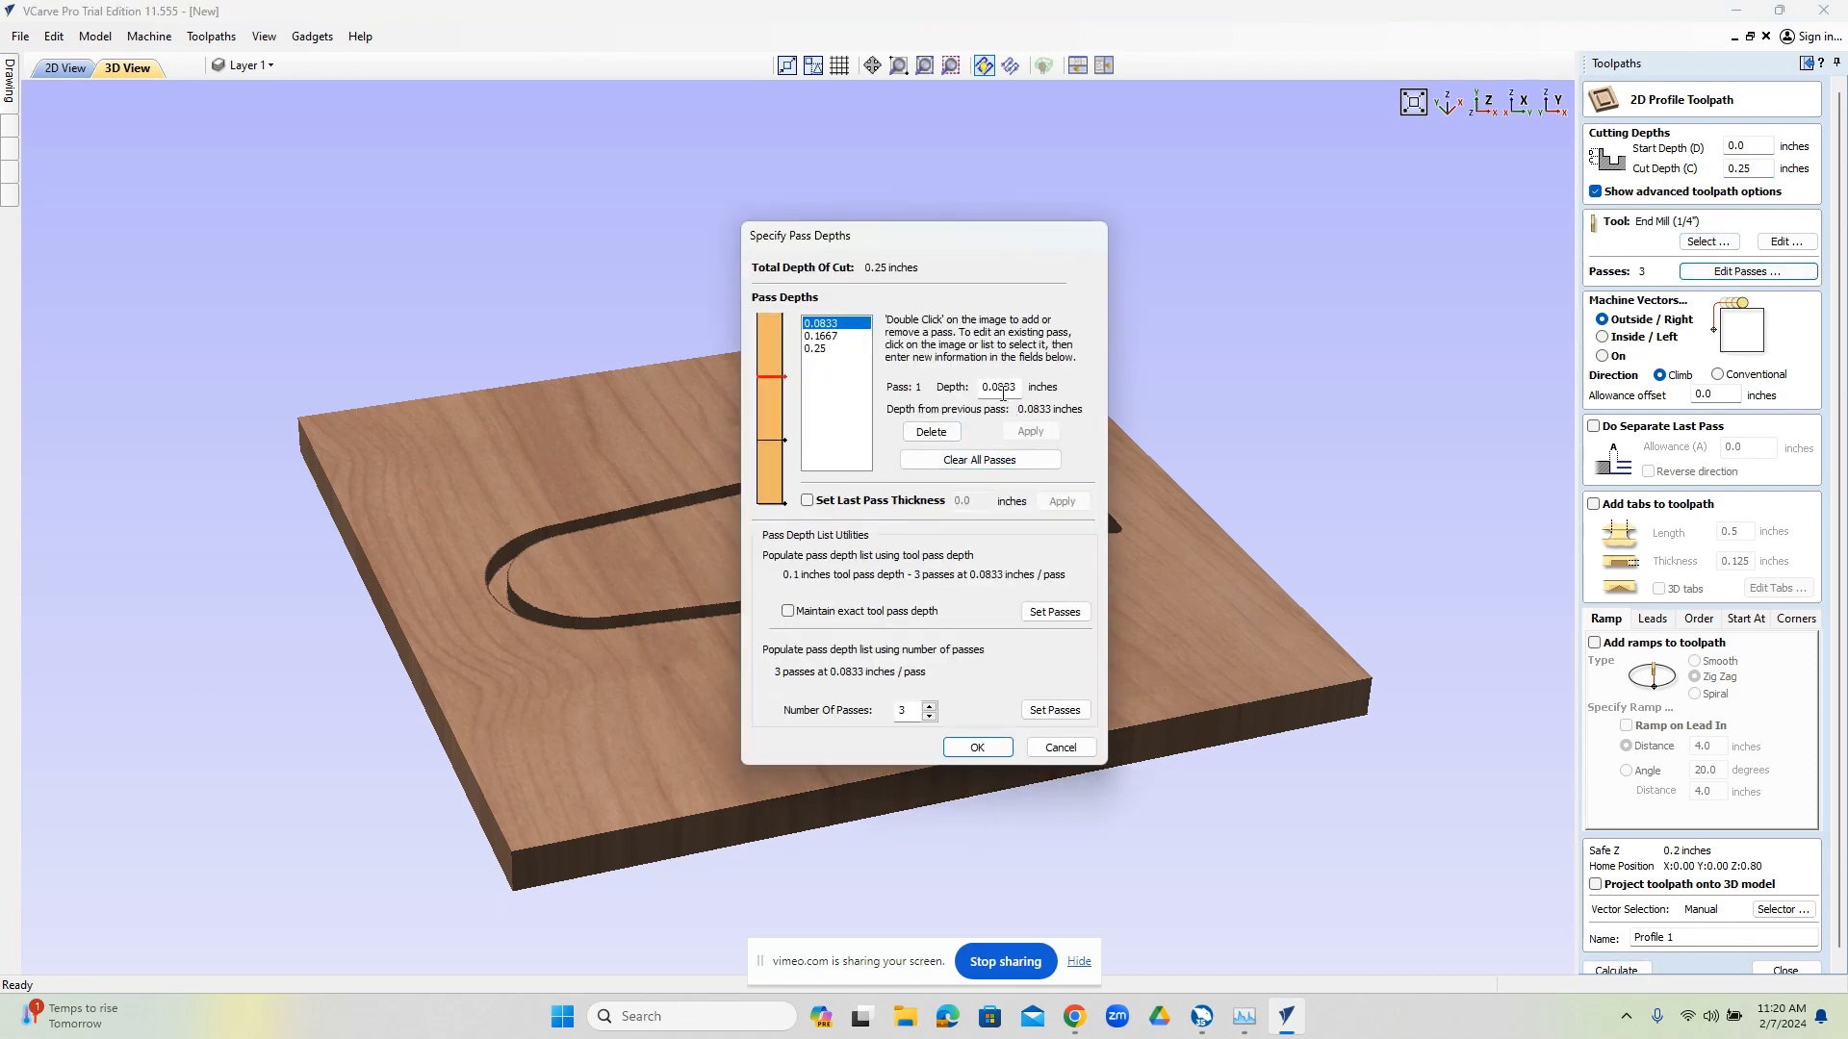
drag(1002, 385, 1064, 393)
text(5)
key(Tab)
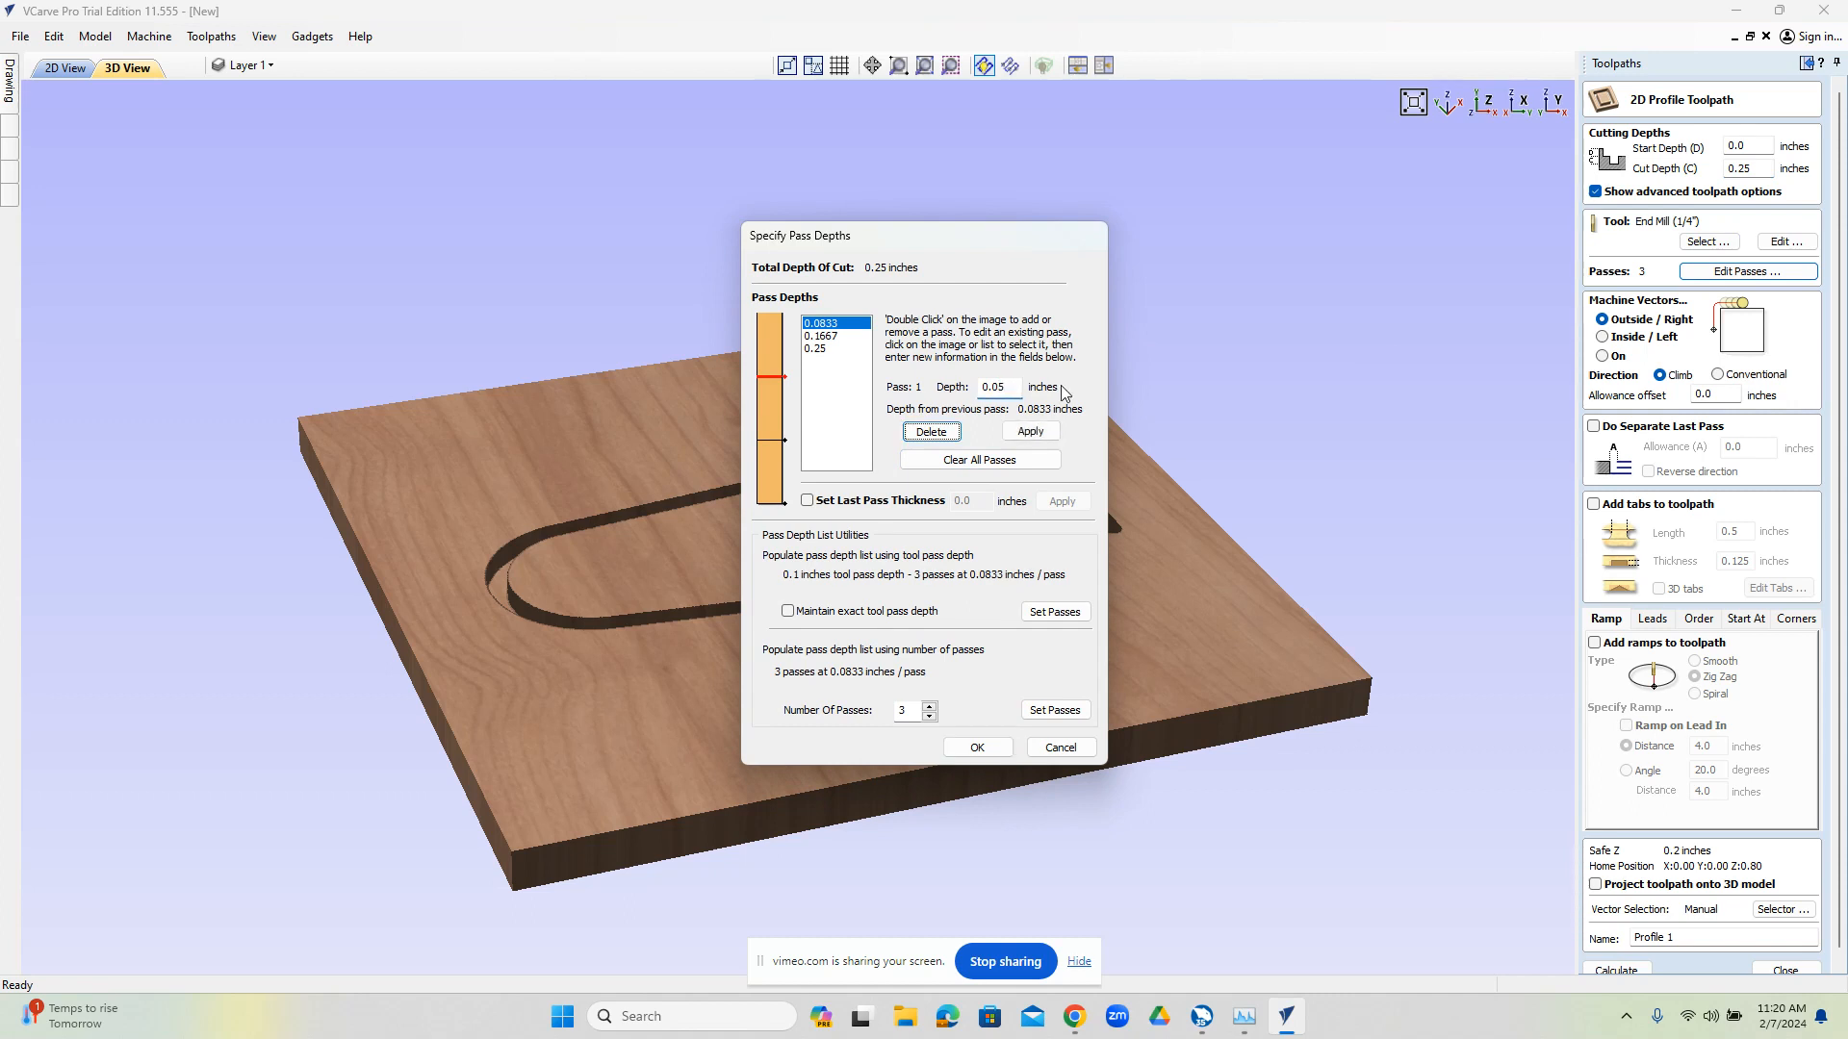
click(1036, 435)
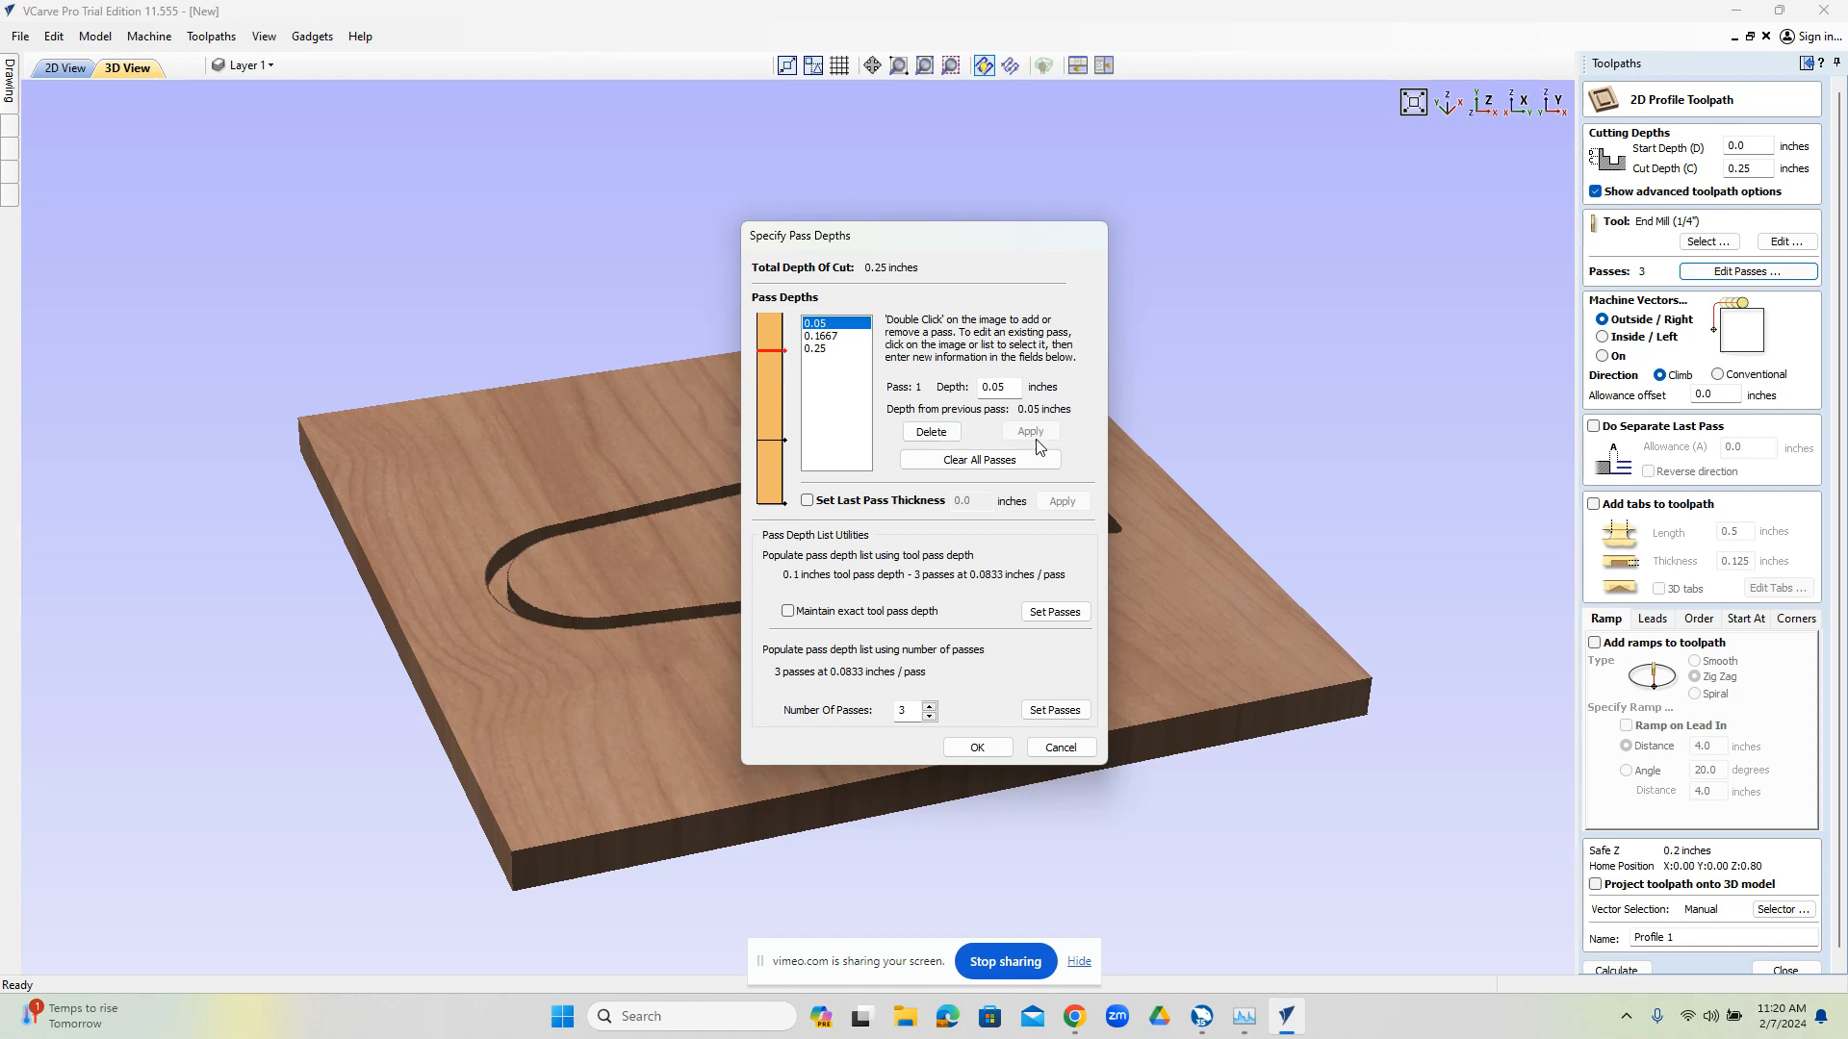
click(852, 336)
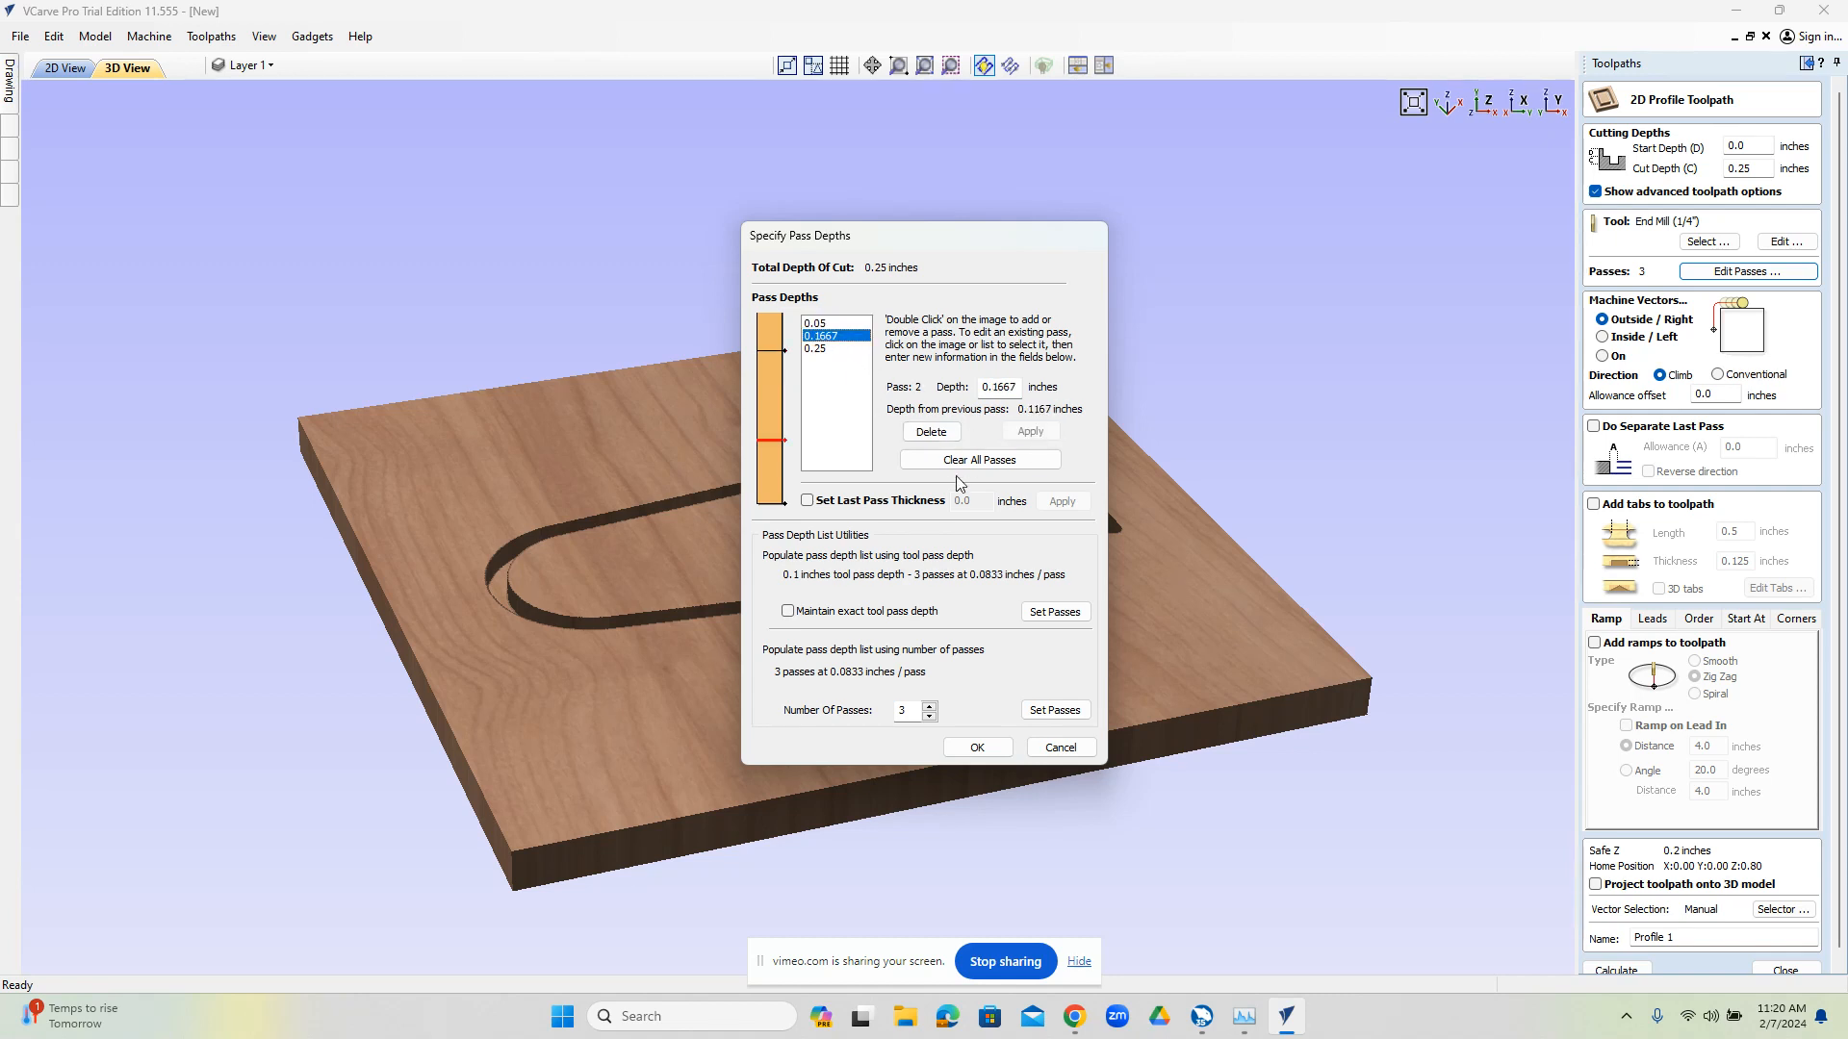
click(930, 706)
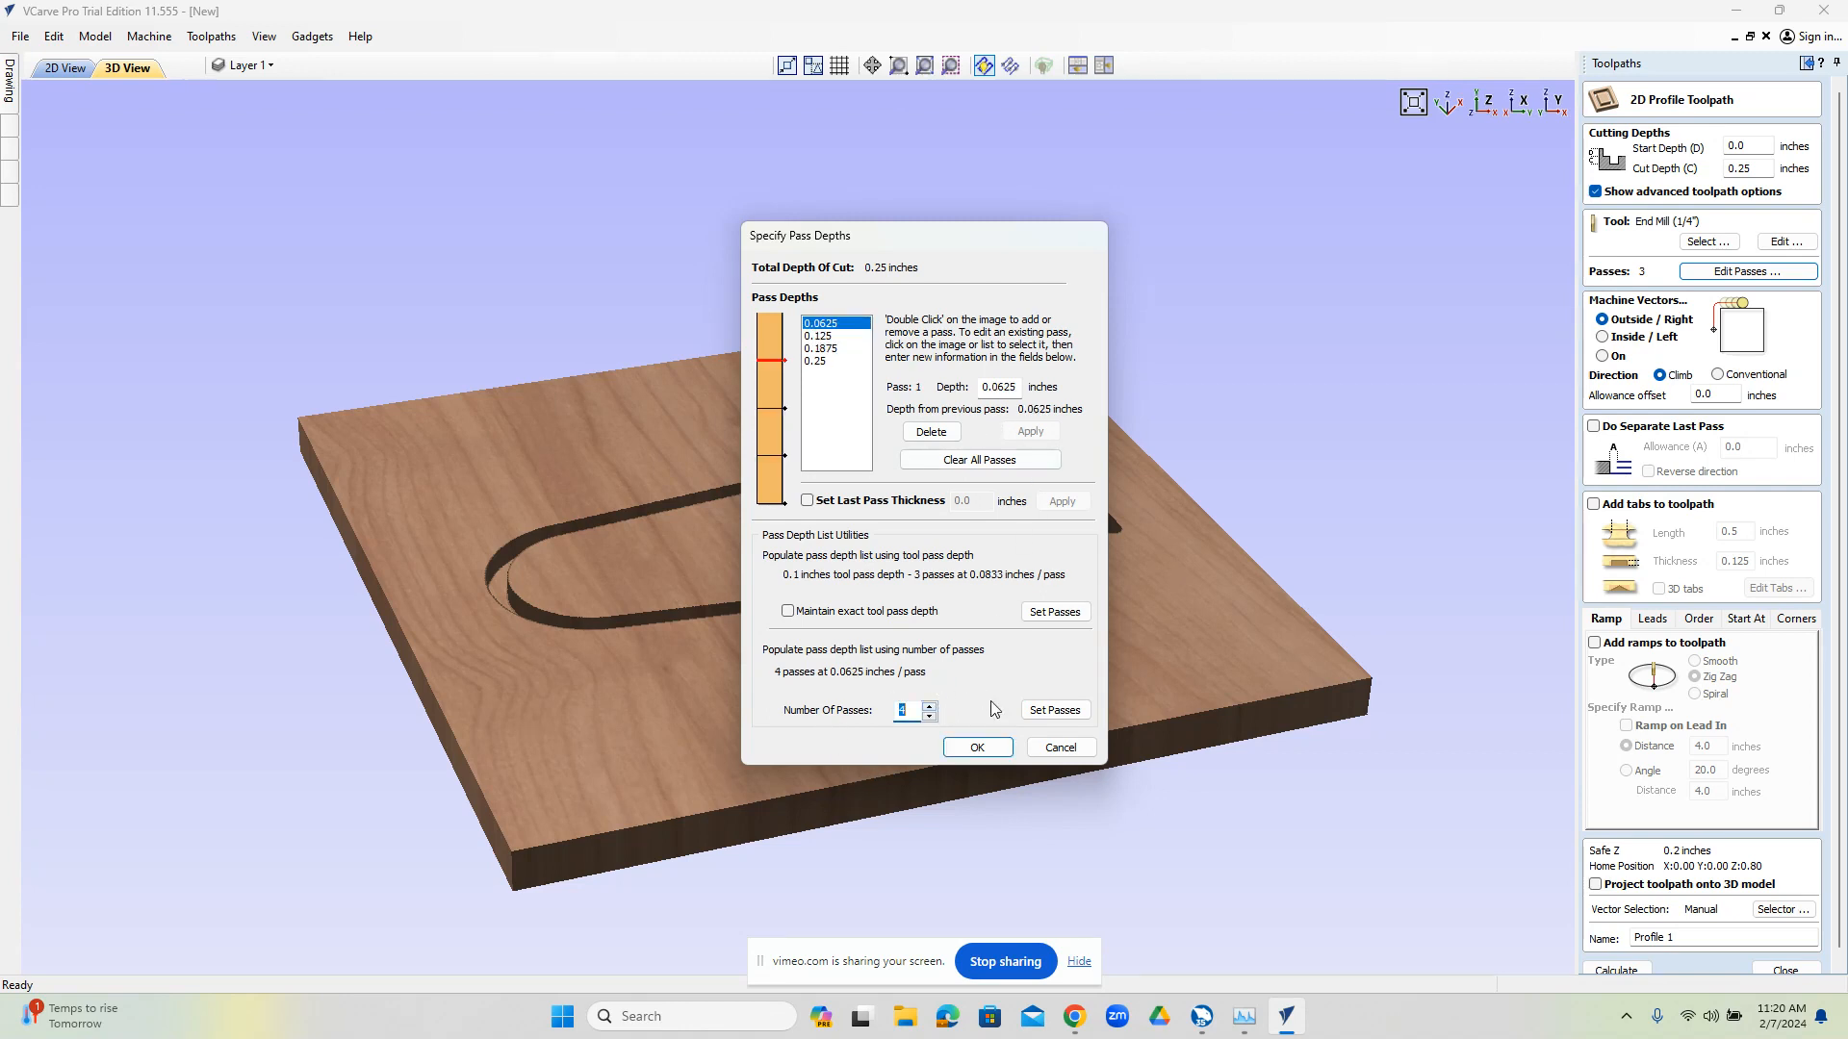
click(1061, 747)
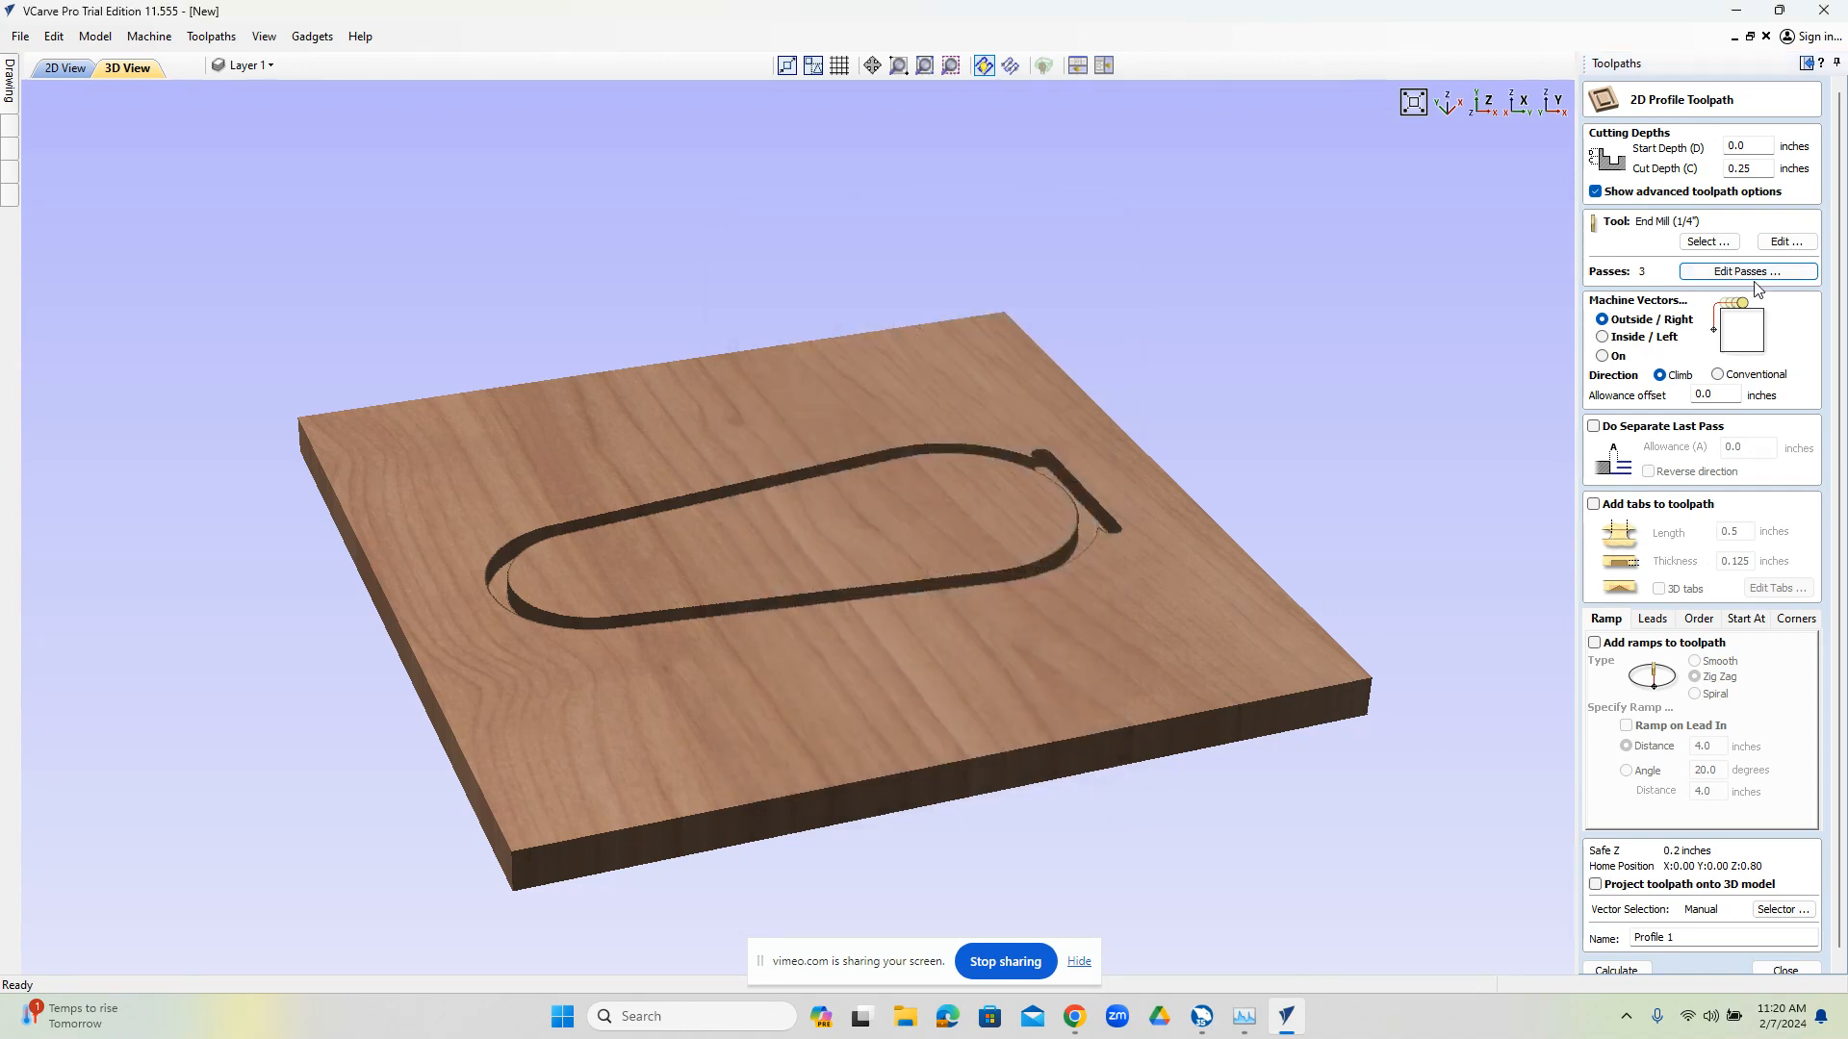
Edit the pass depths of the profile toolpath so the 0.25 inch cut is made in 5 passes
click(1750, 272)
click(929, 708)
click(930, 707)
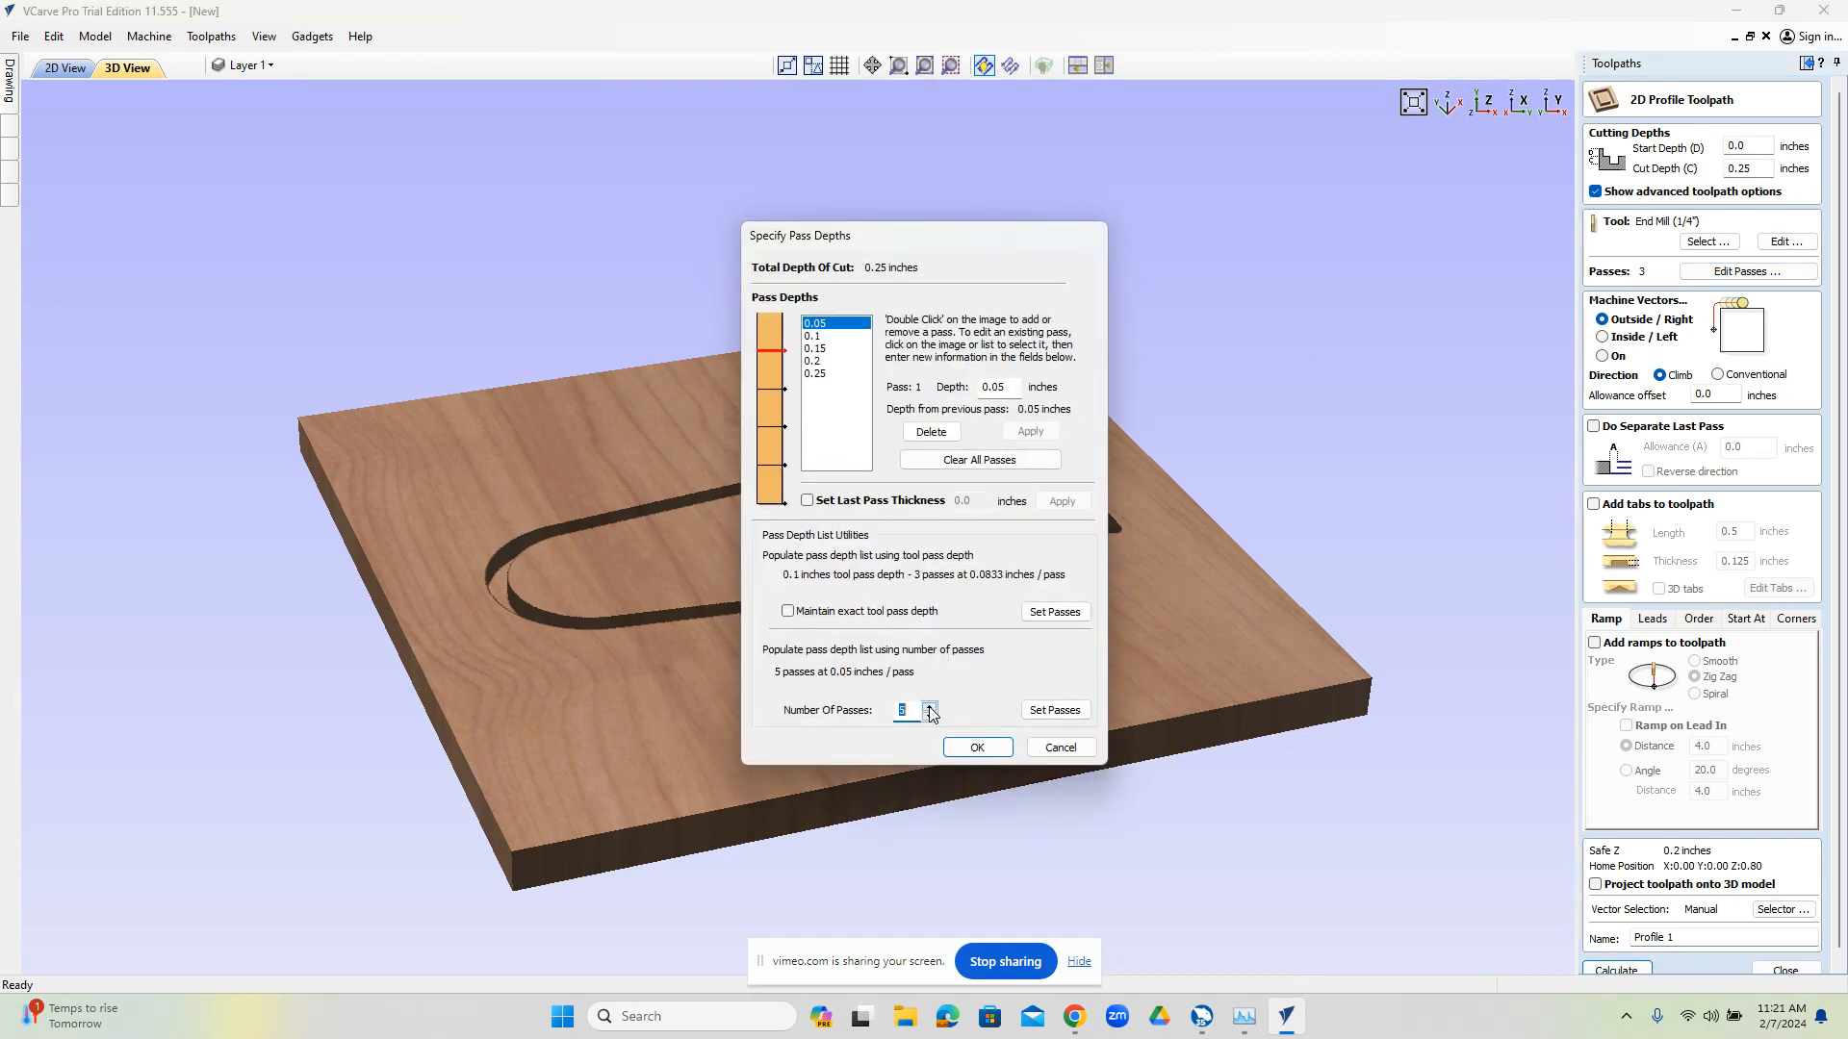
click(929, 708)
click(929, 708)
click(930, 708)
click(930, 709)
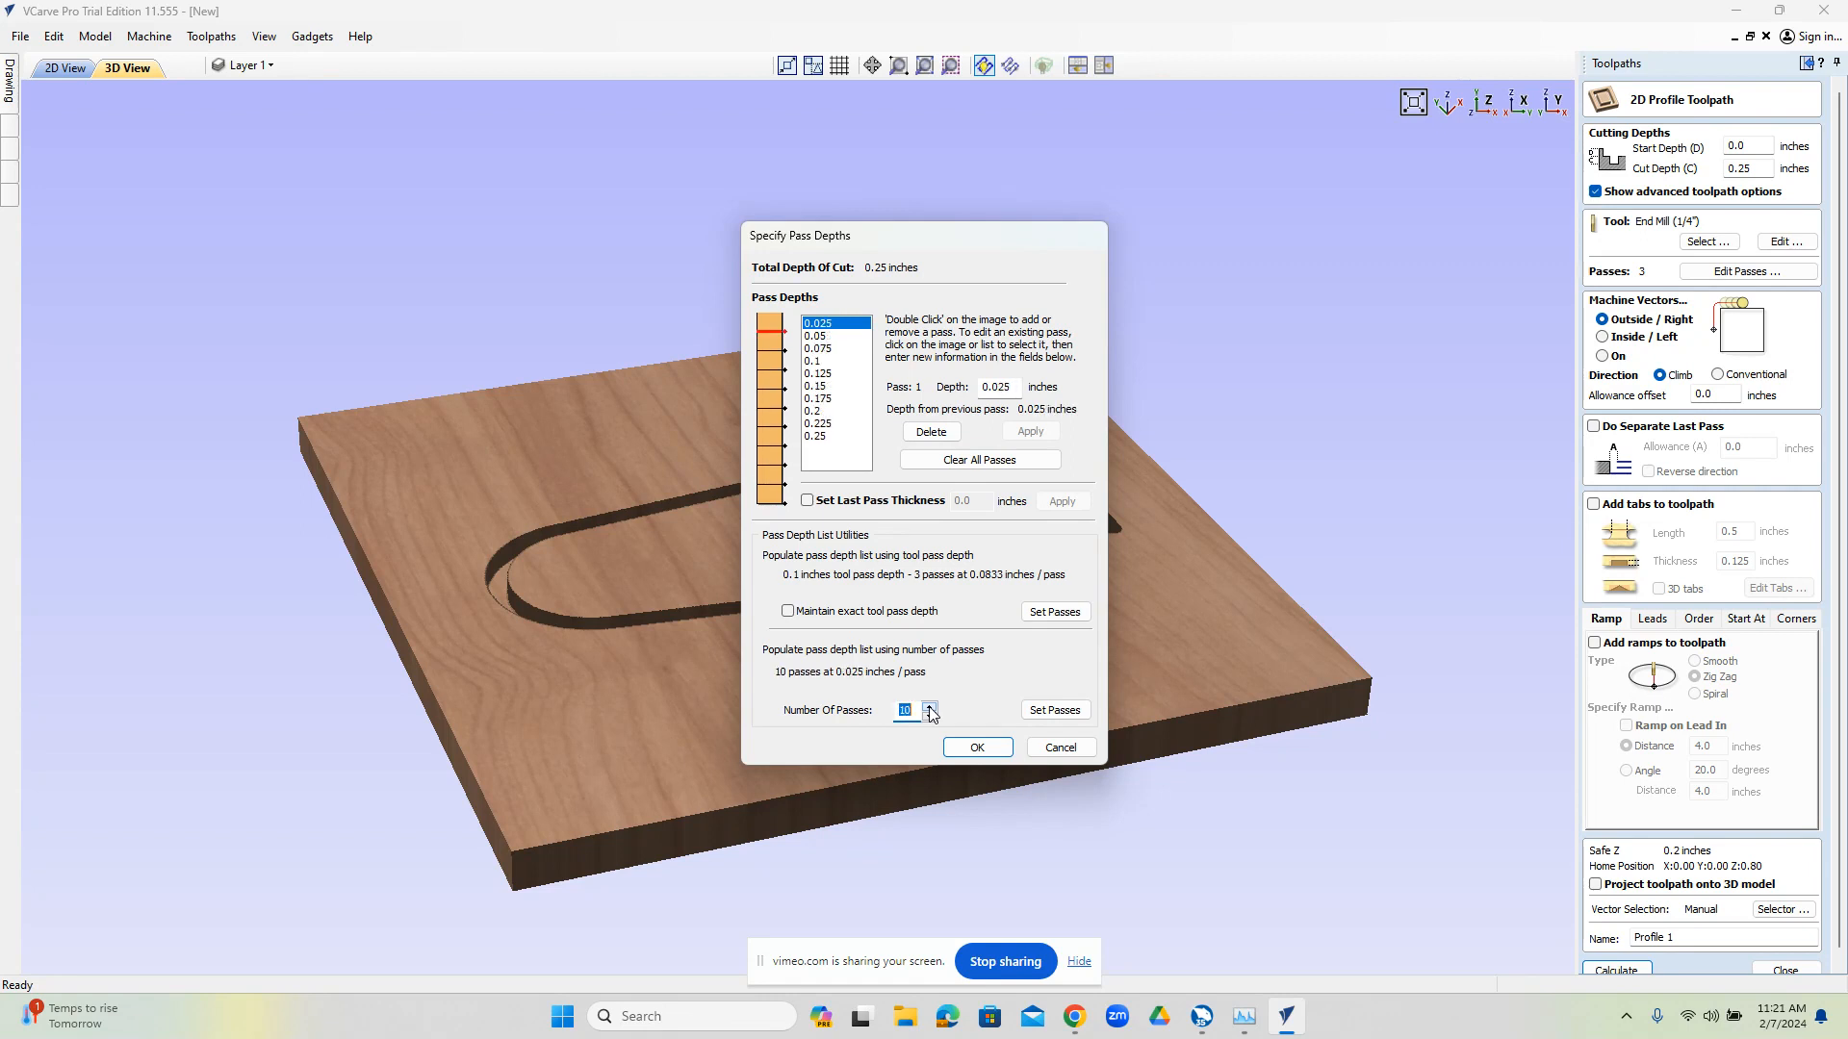
click(930, 717)
click(929, 718)
click(930, 718)
click(930, 718)
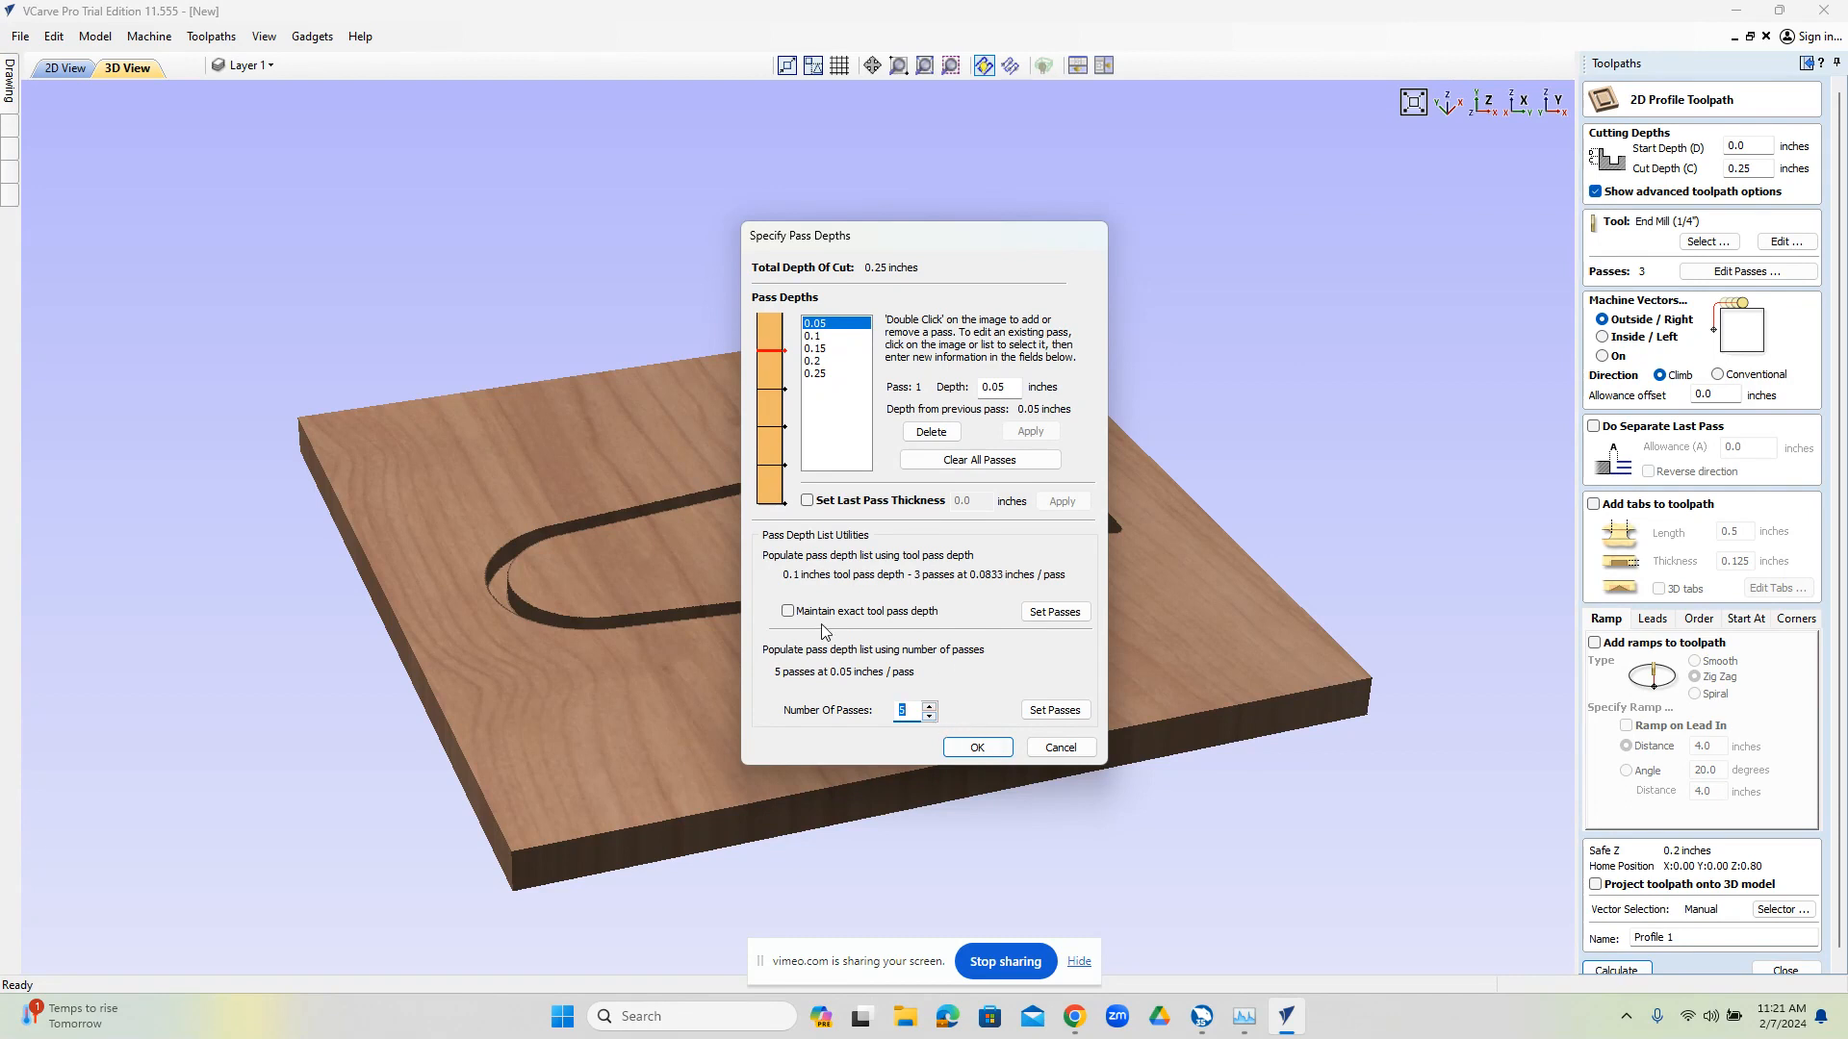
click(974, 748)
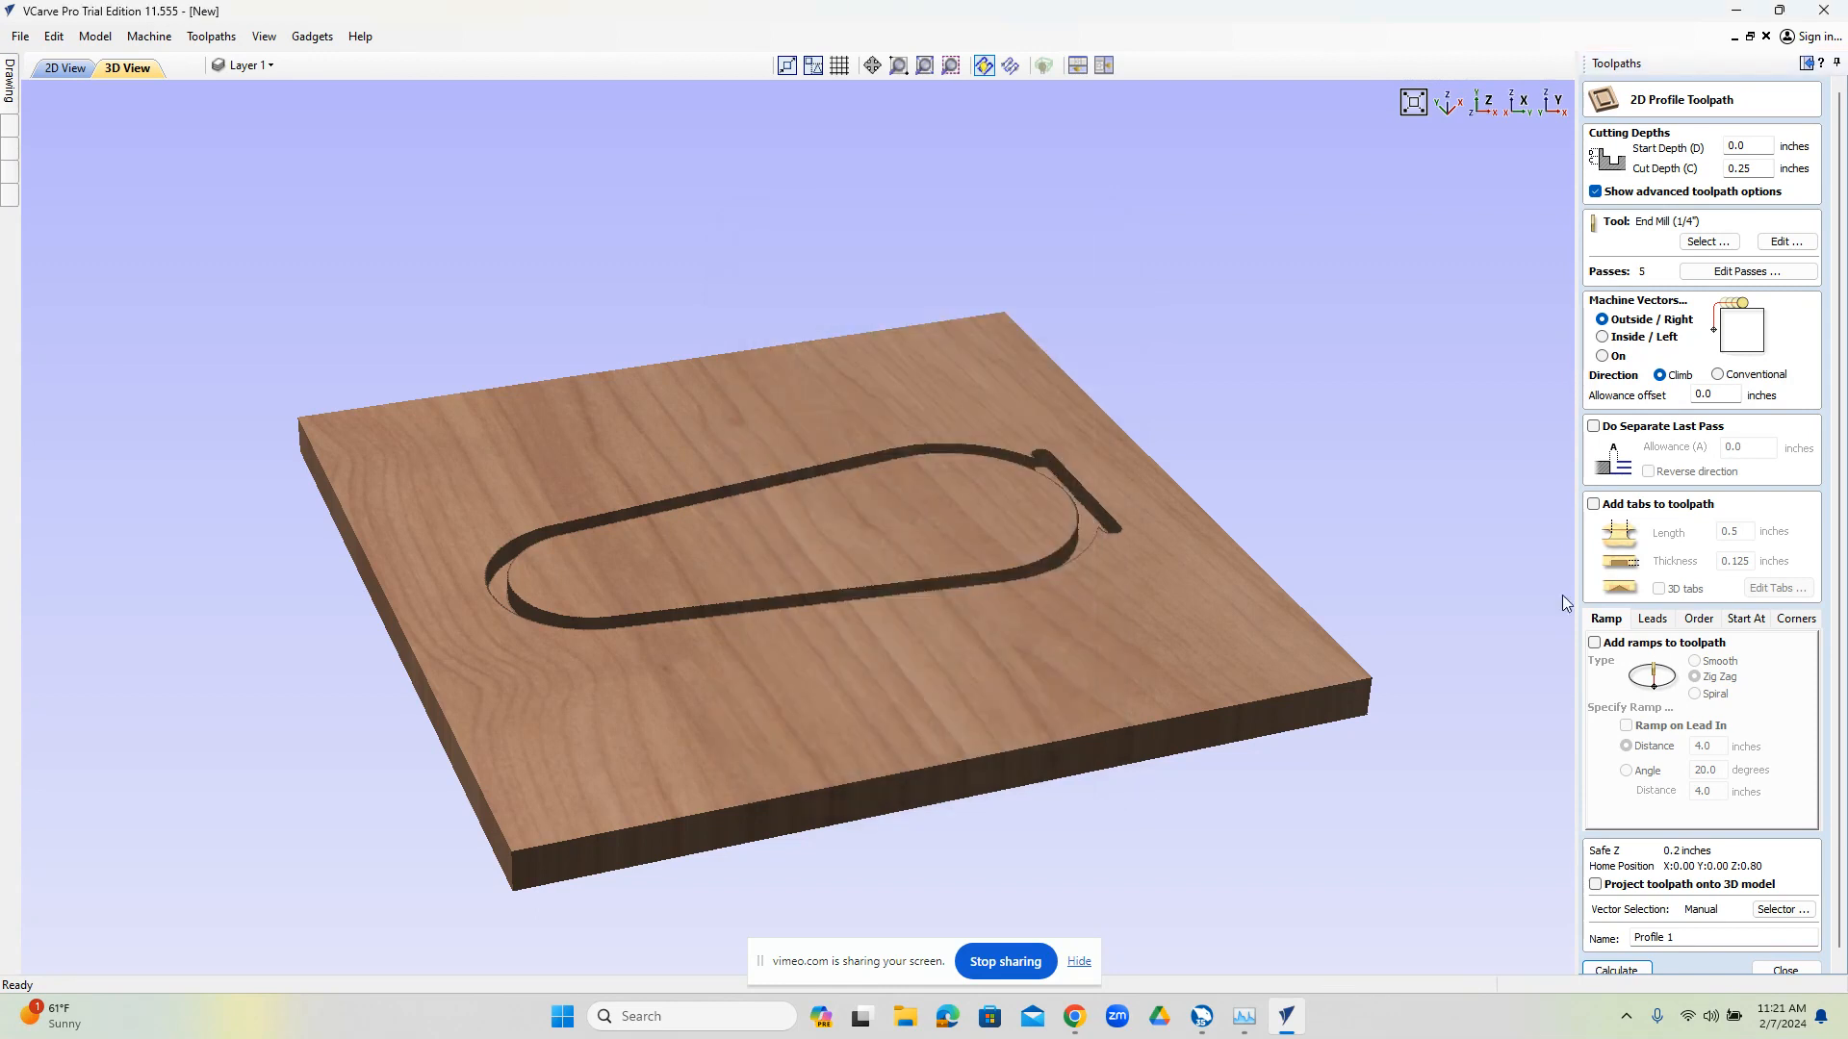
Review the allowance offset of the five-pass profile toolpath and recalculate it
click(1729, 393)
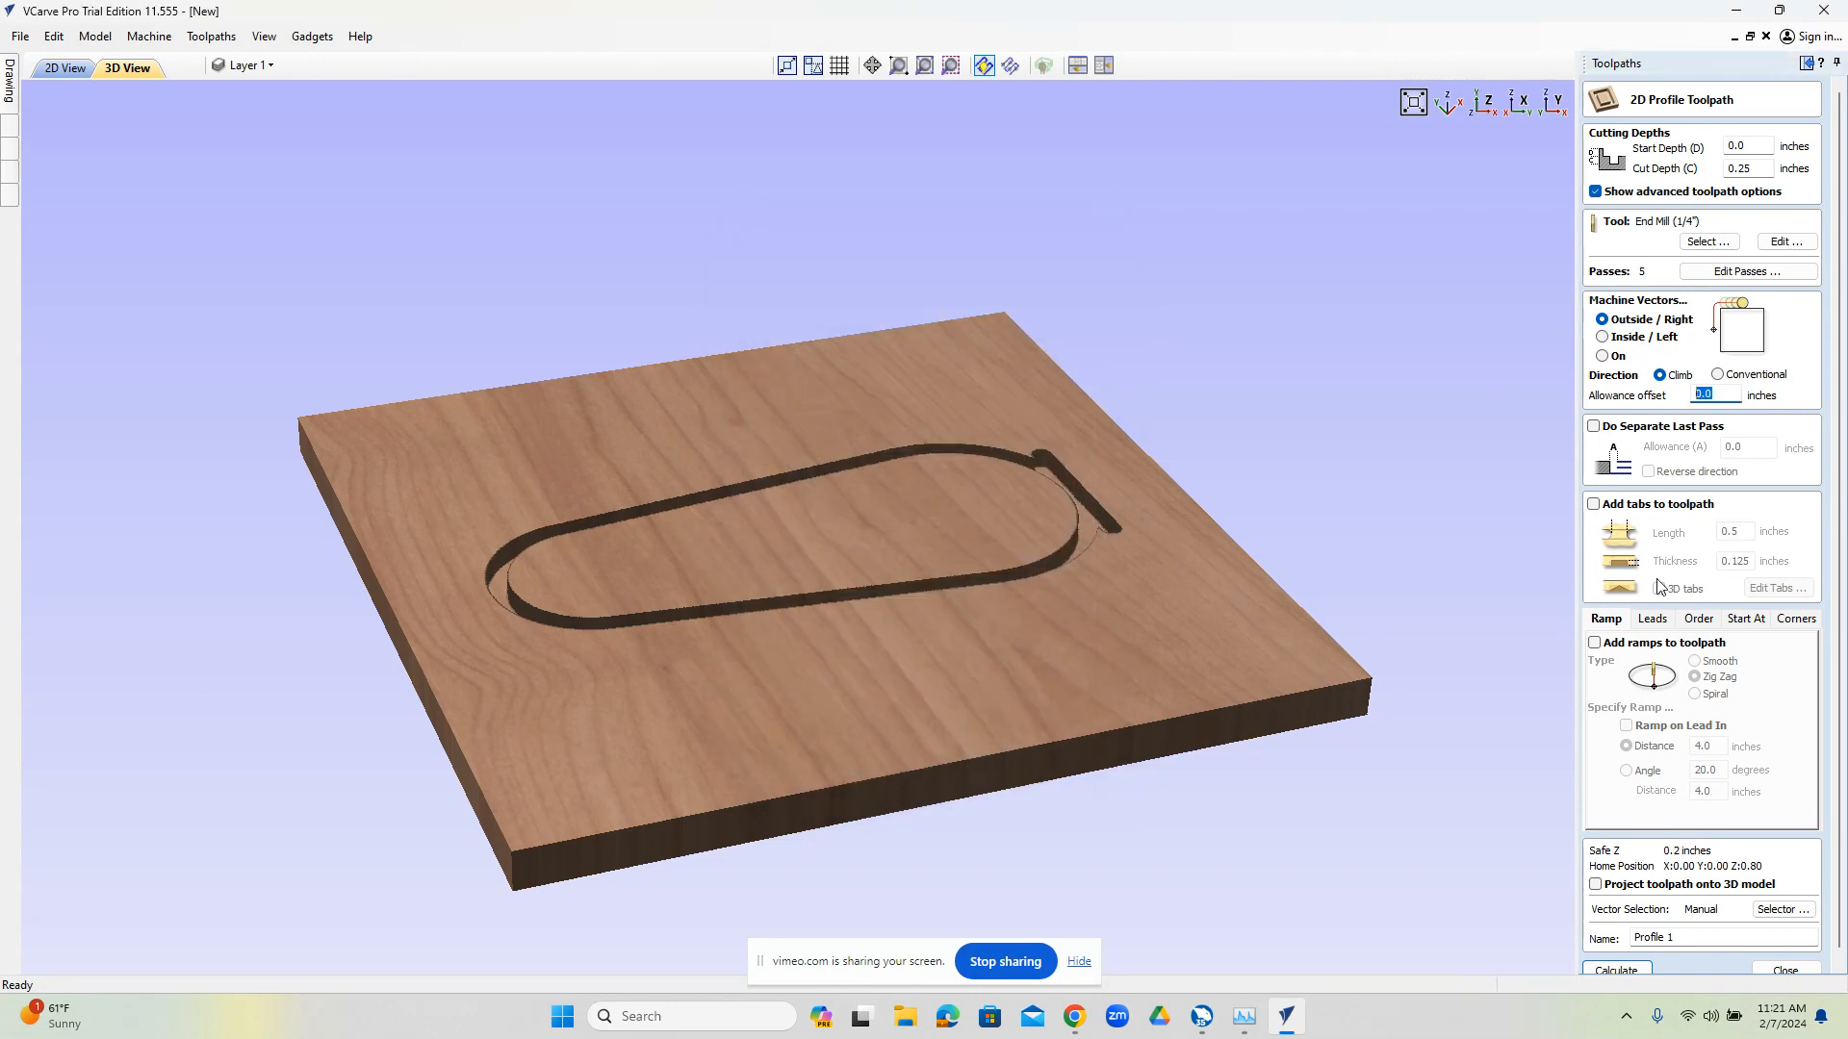
key(Tab)
click(1621, 971)
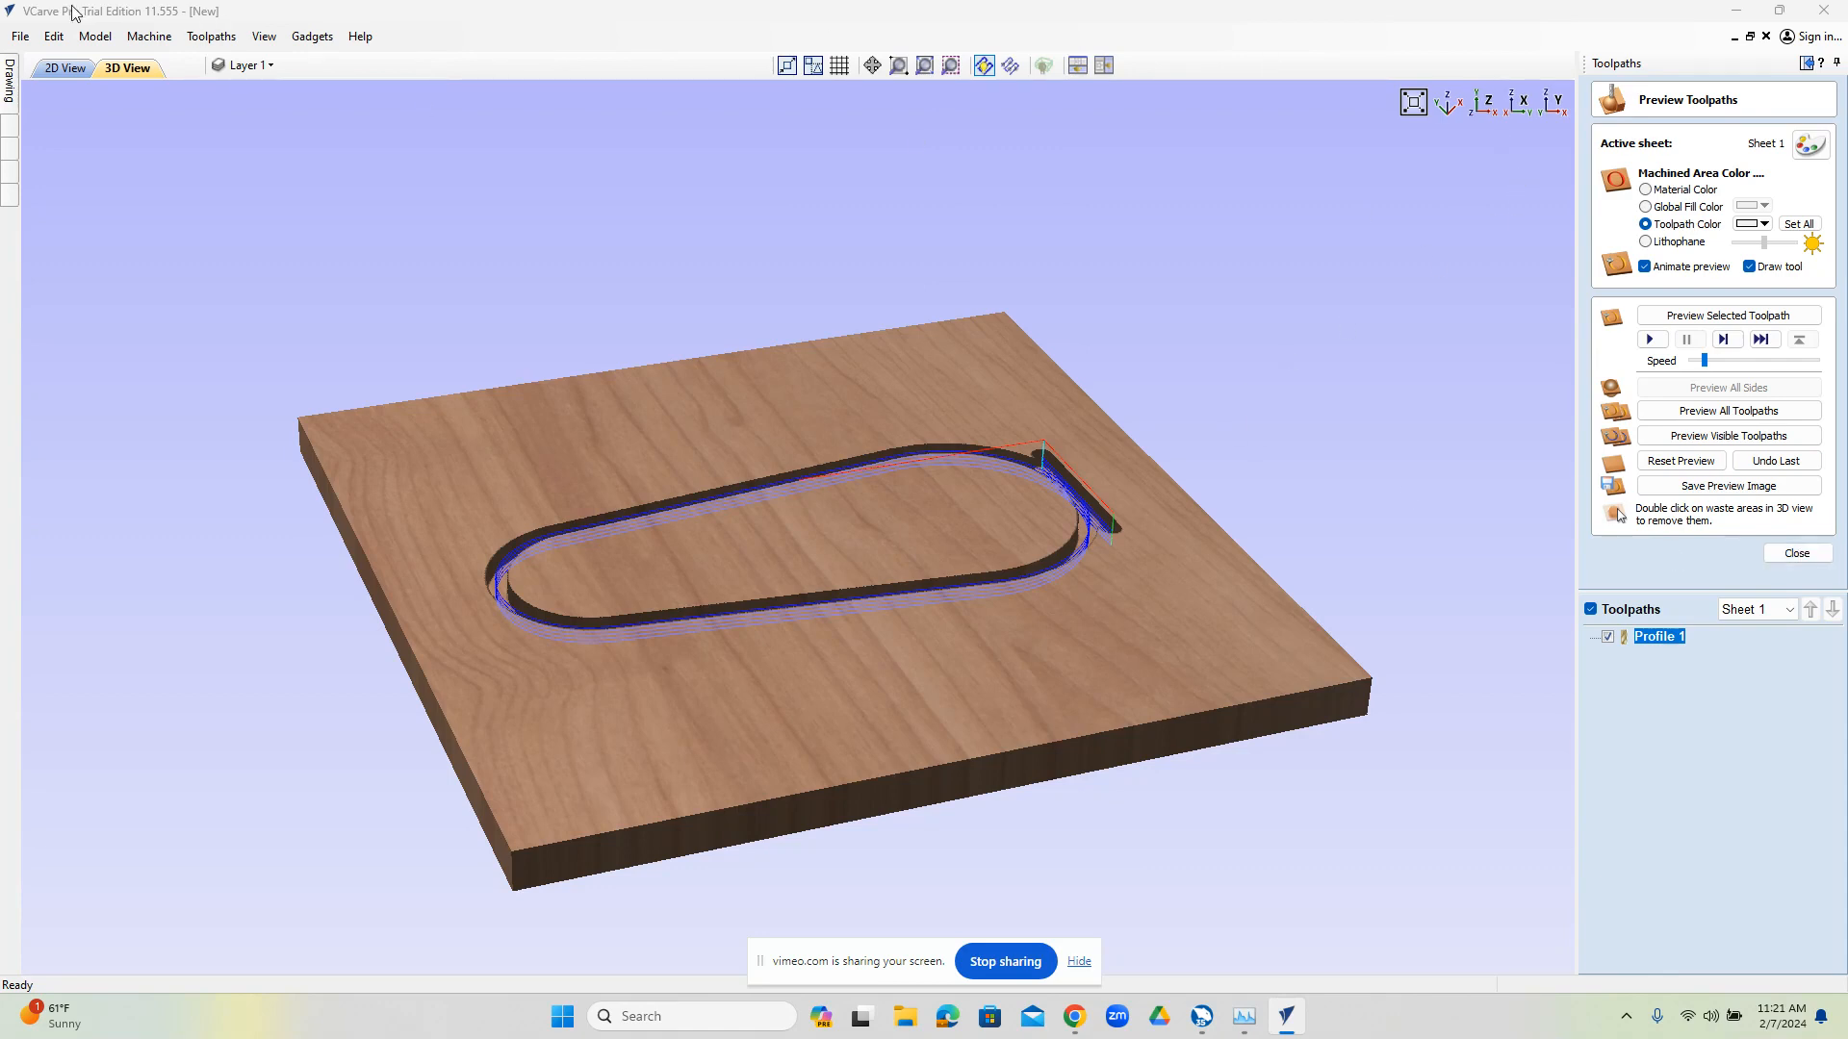
Select the tapered outline in the 2D view and start a second 2D profile toolpath for it
click(65, 68)
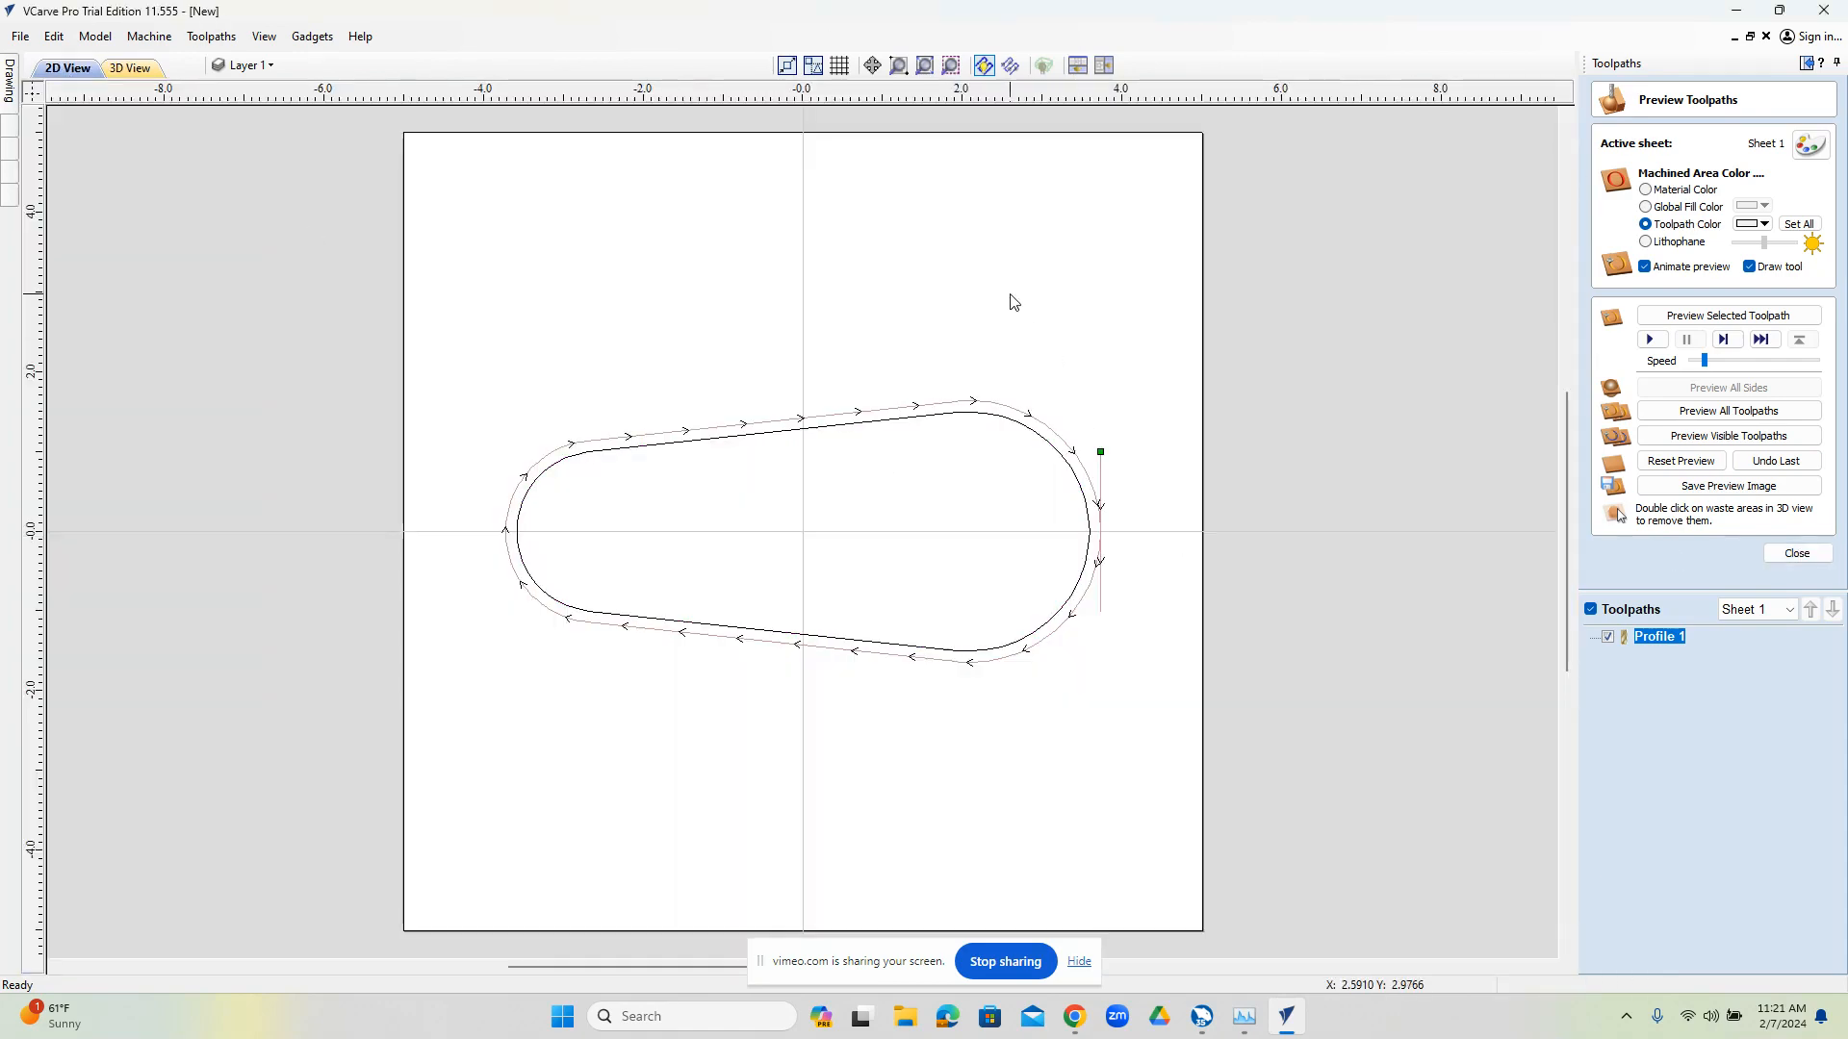
click(681, 441)
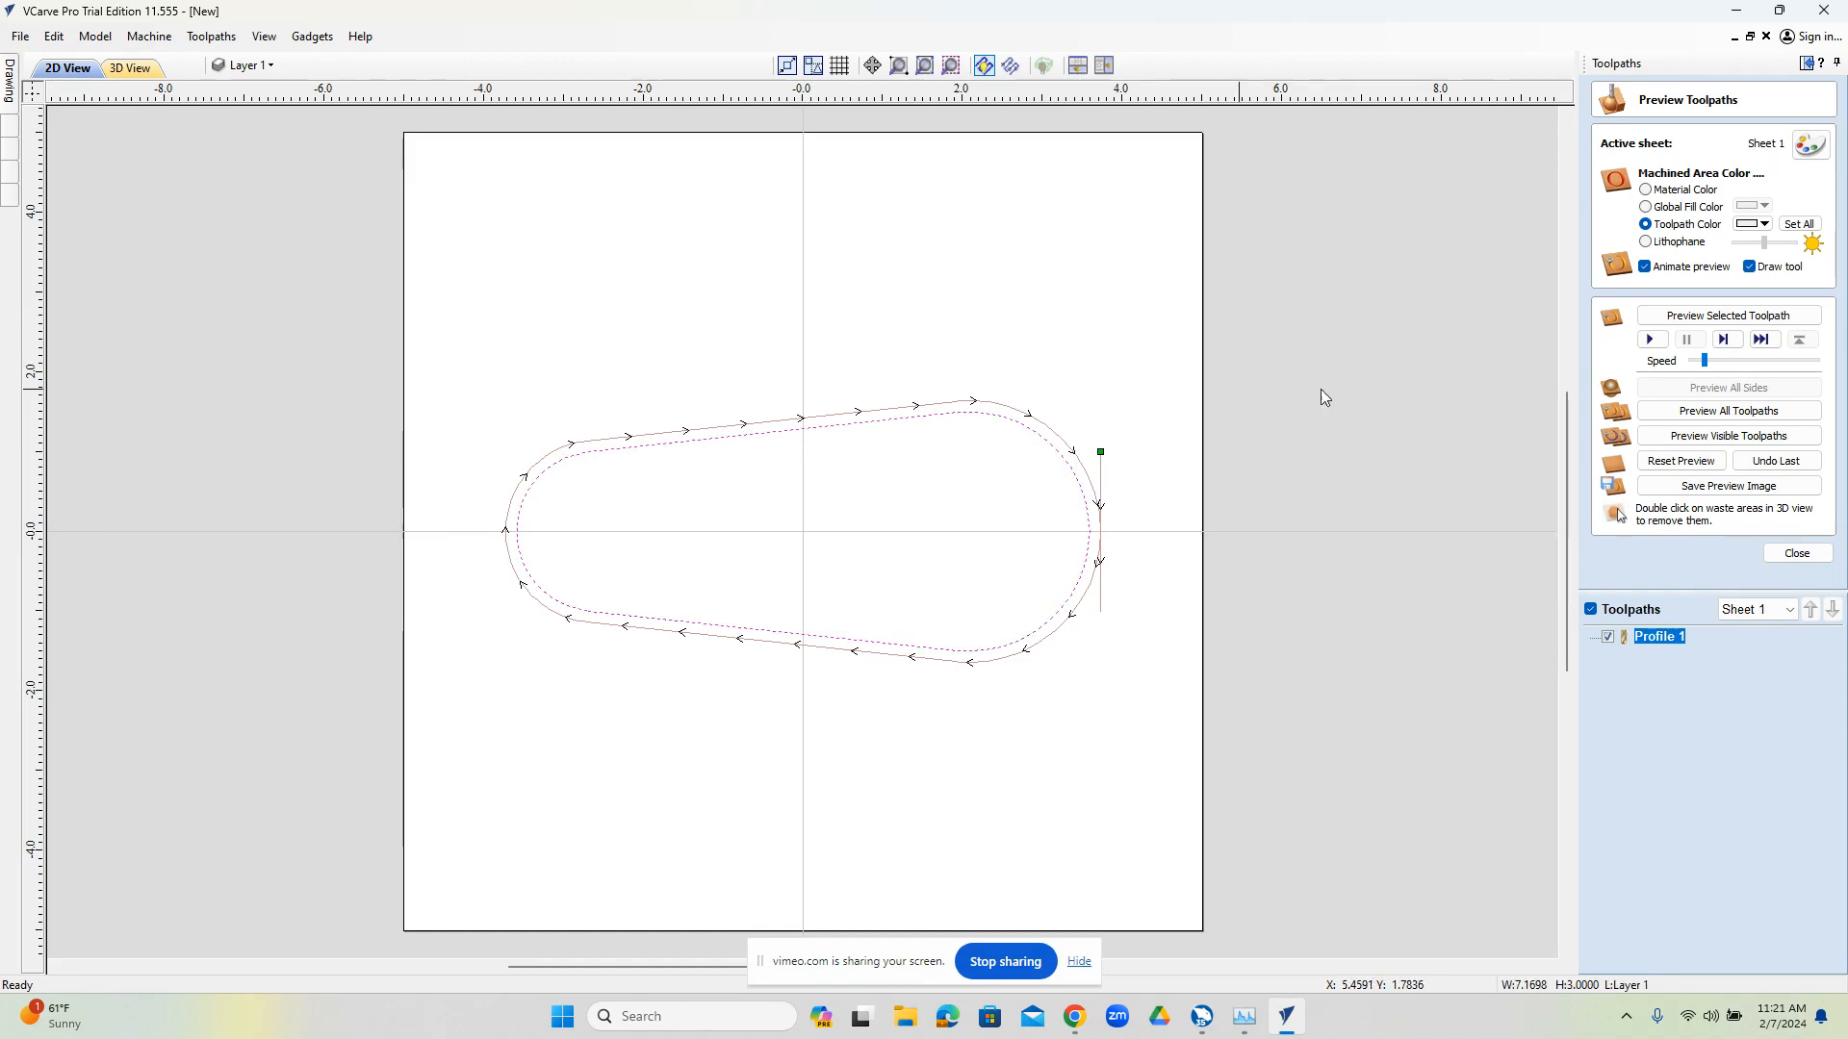
click(1797, 554)
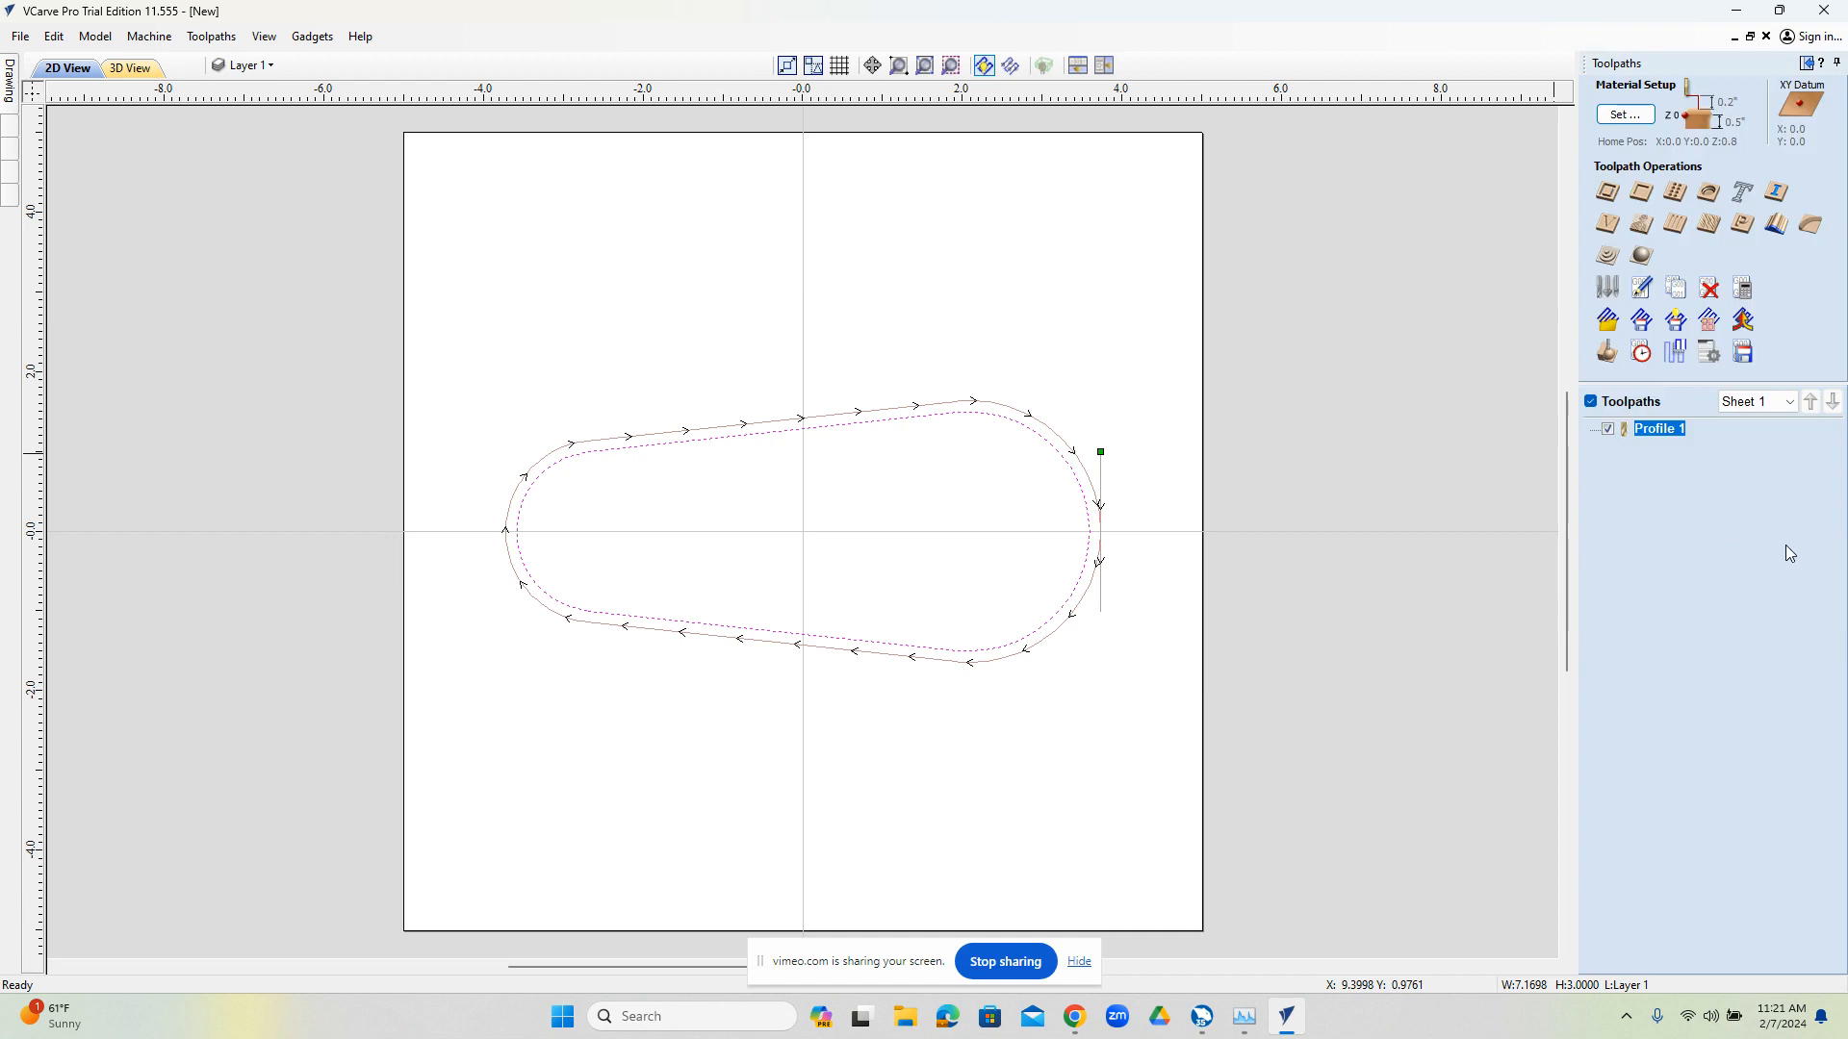
click(1607, 193)
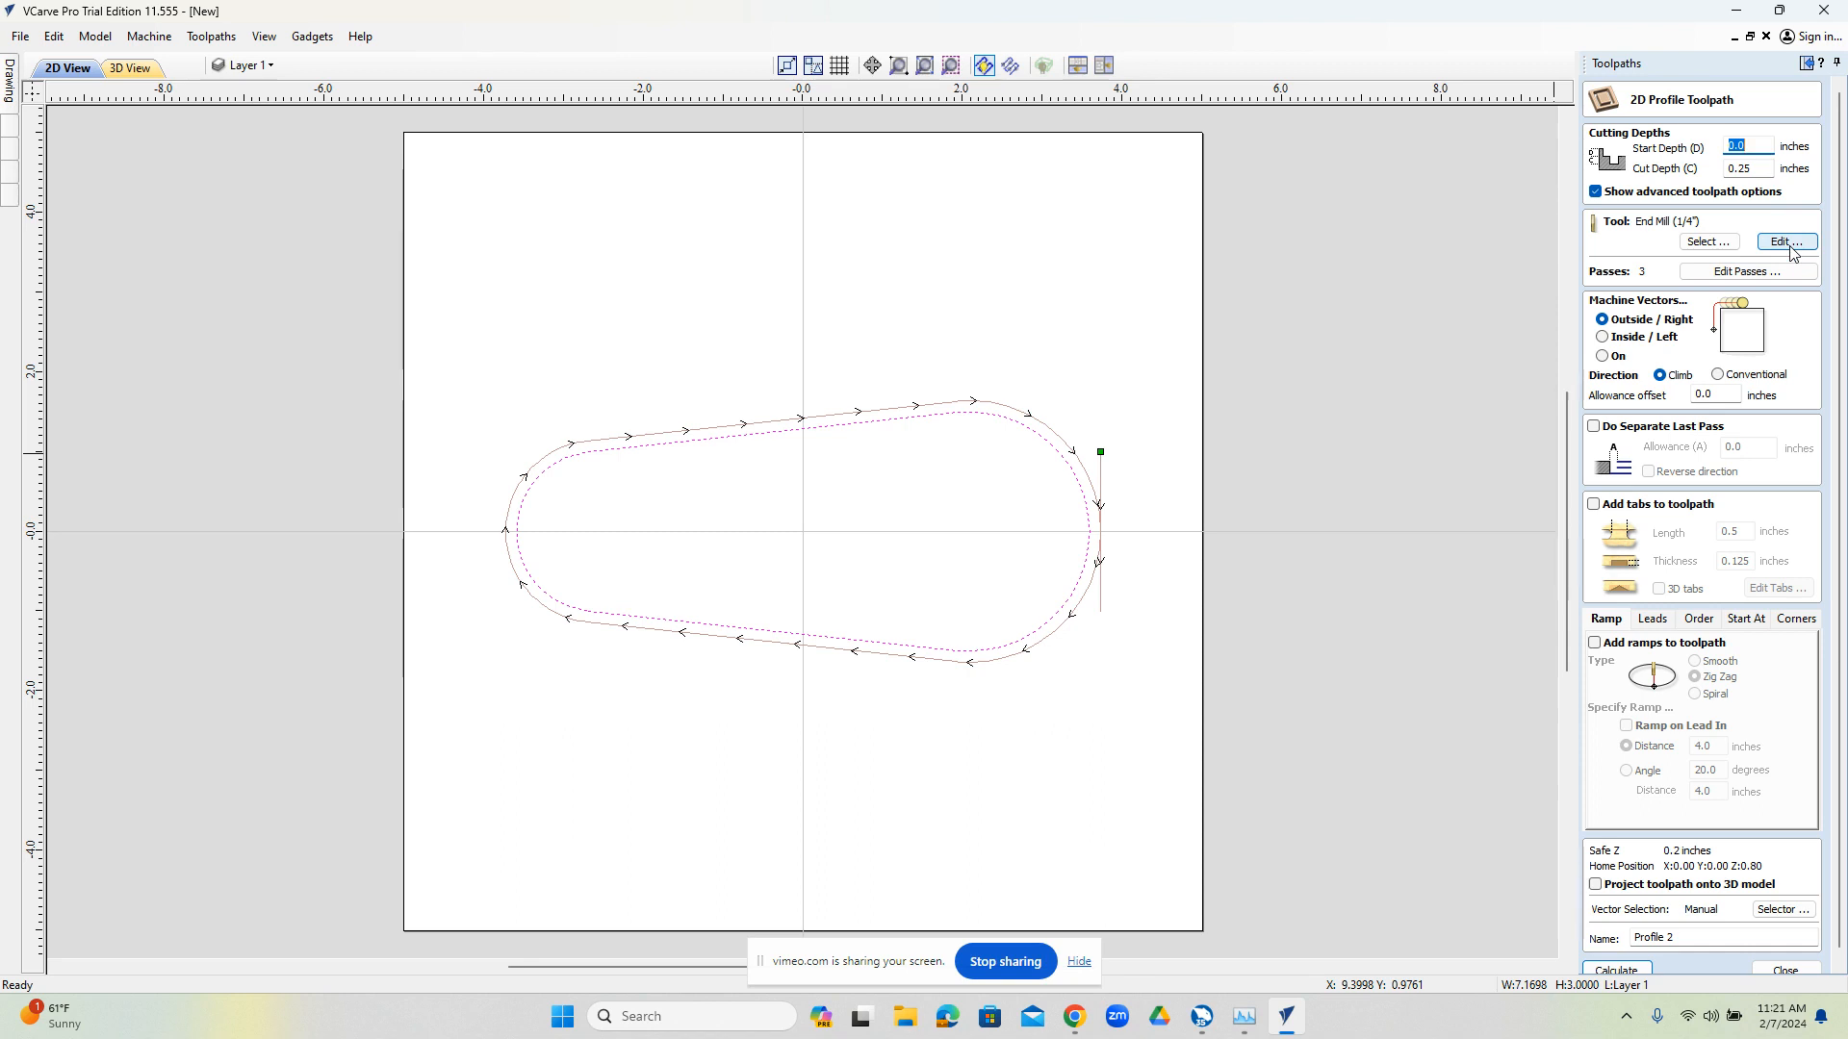
Set the second profile toolpath to a single pass at 0.25 inches and calculate it outside the outline
click(1779, 276)
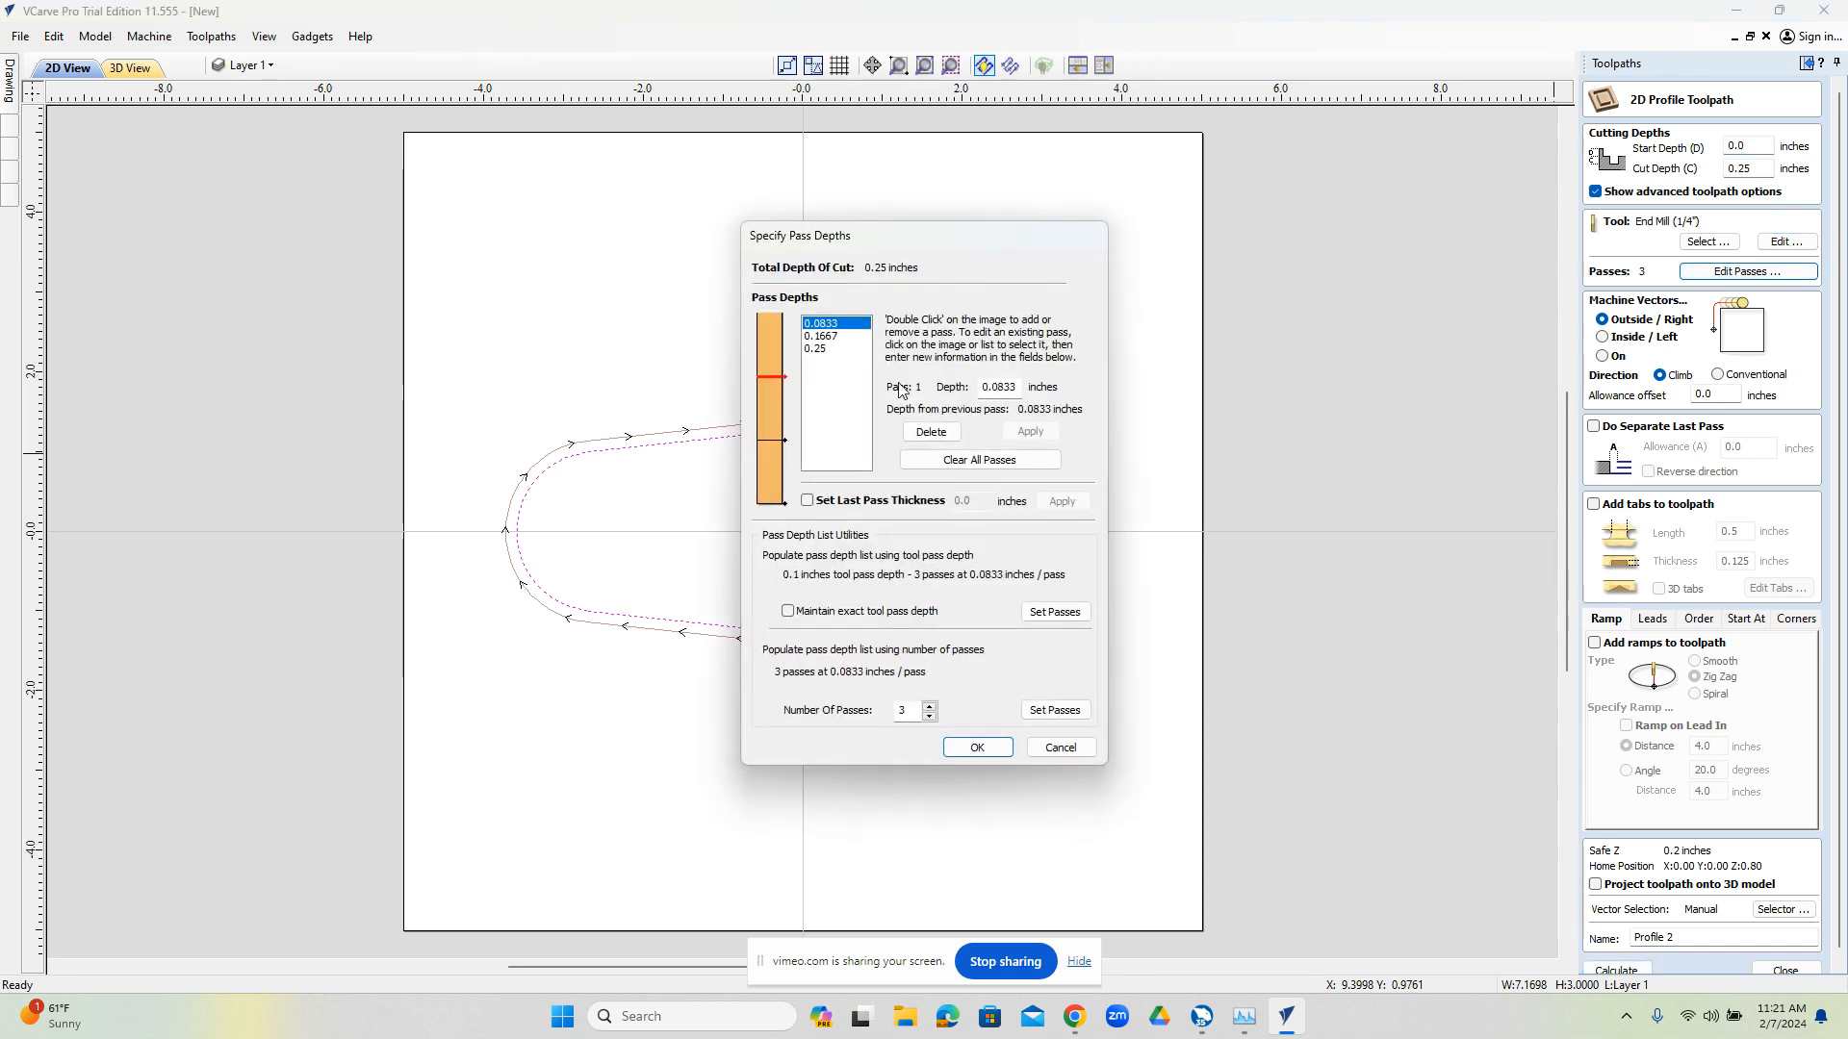
click(930, 705)
click(929, 717)
click(929, 717)
click(930, 717)
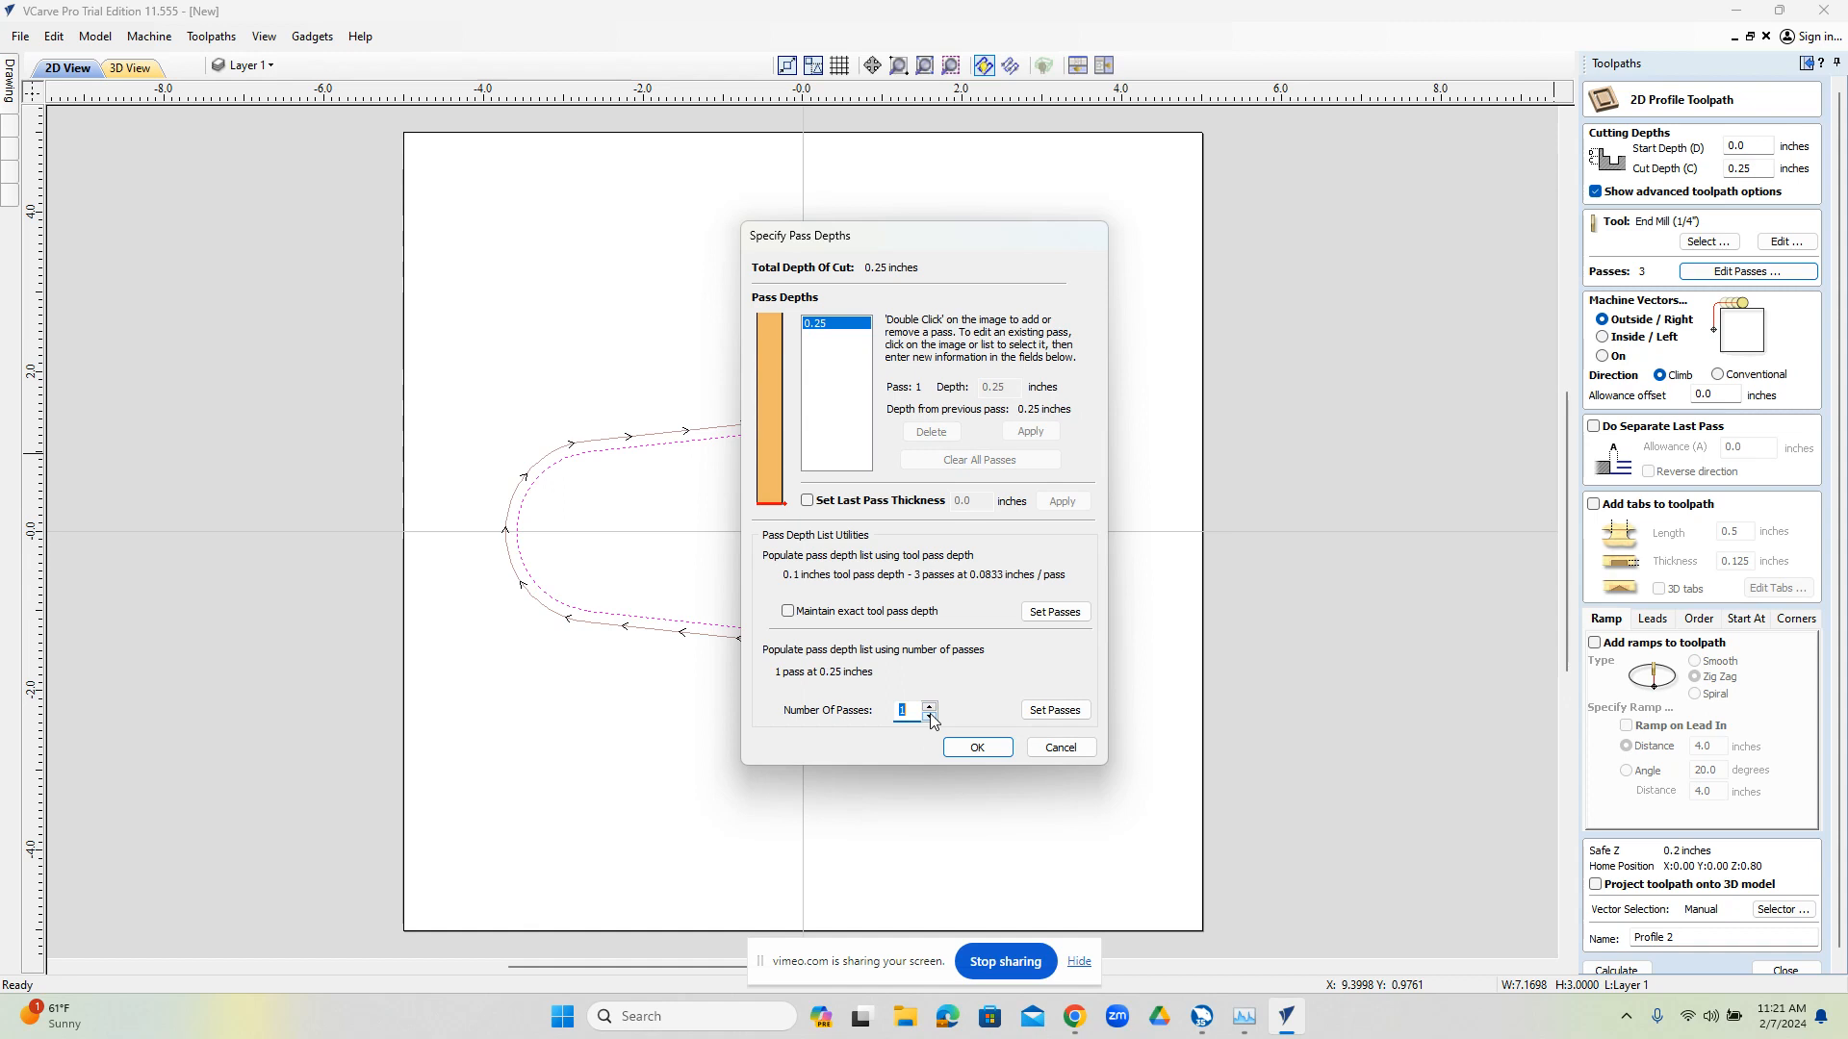
click(985, 754)
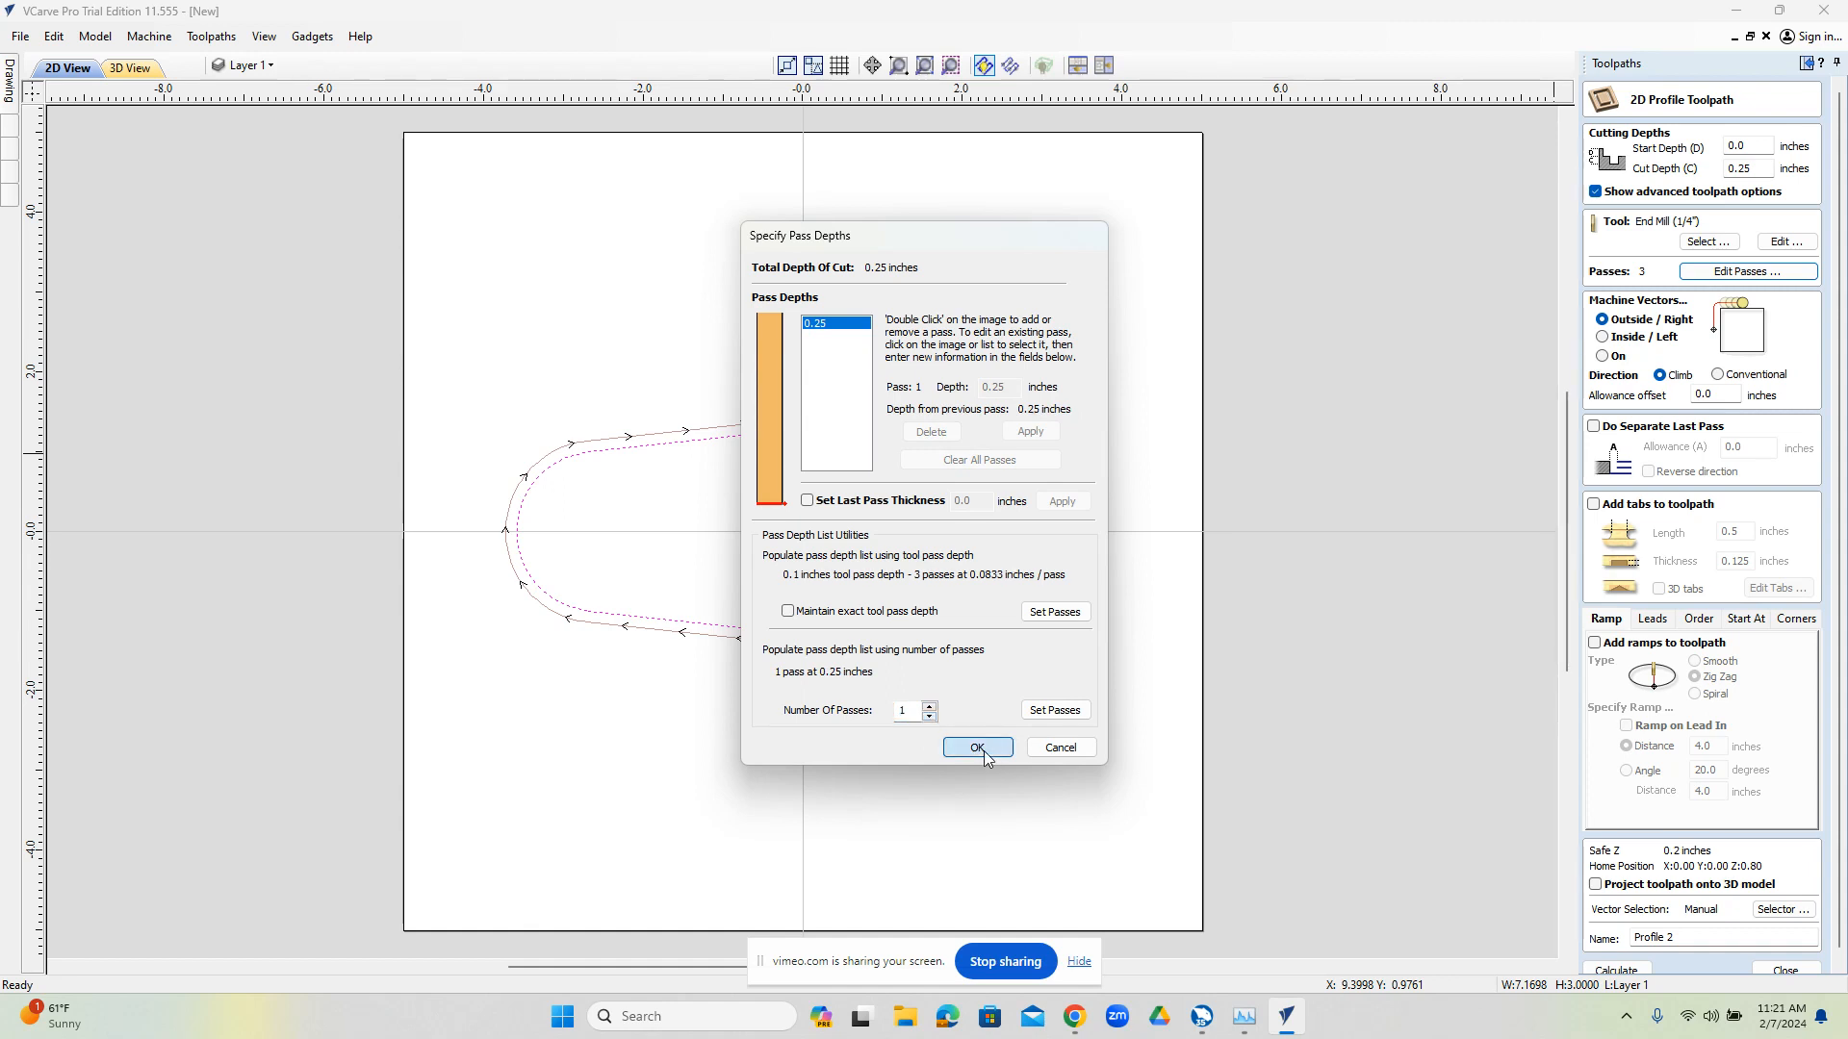
click(1721, 396)
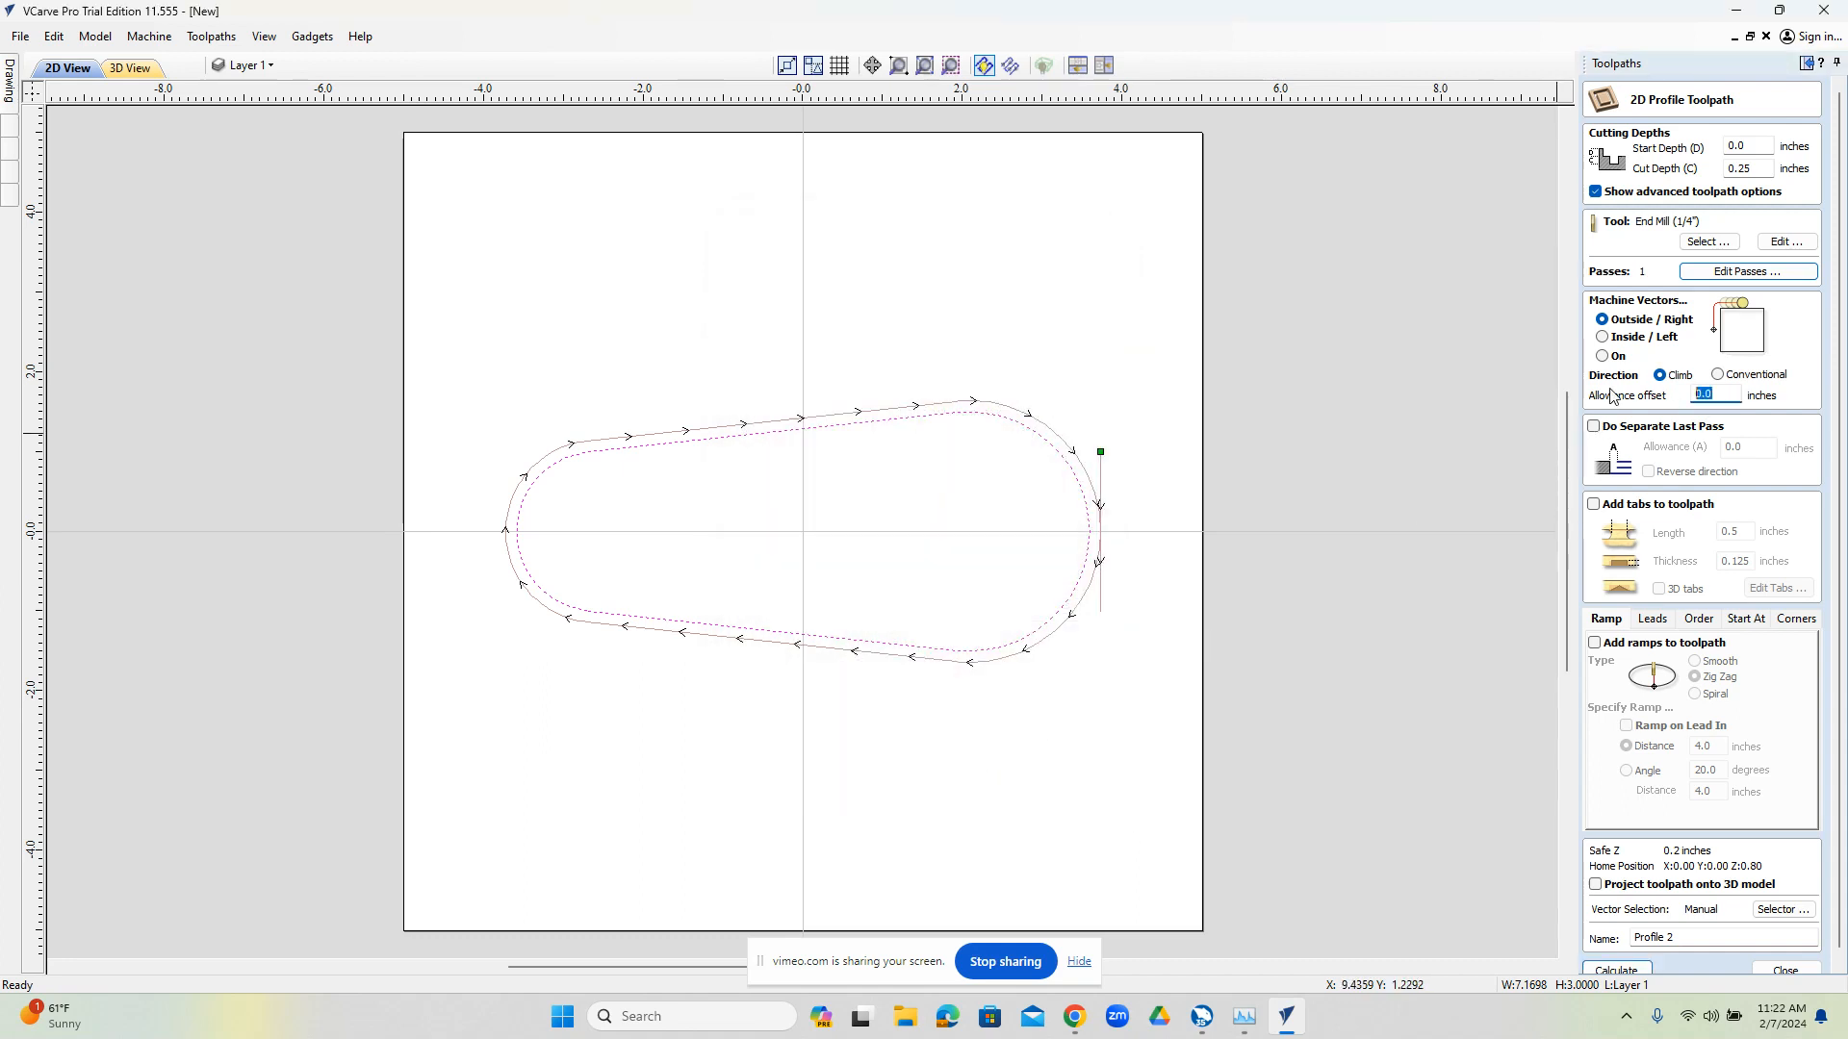
click(1622, 964)
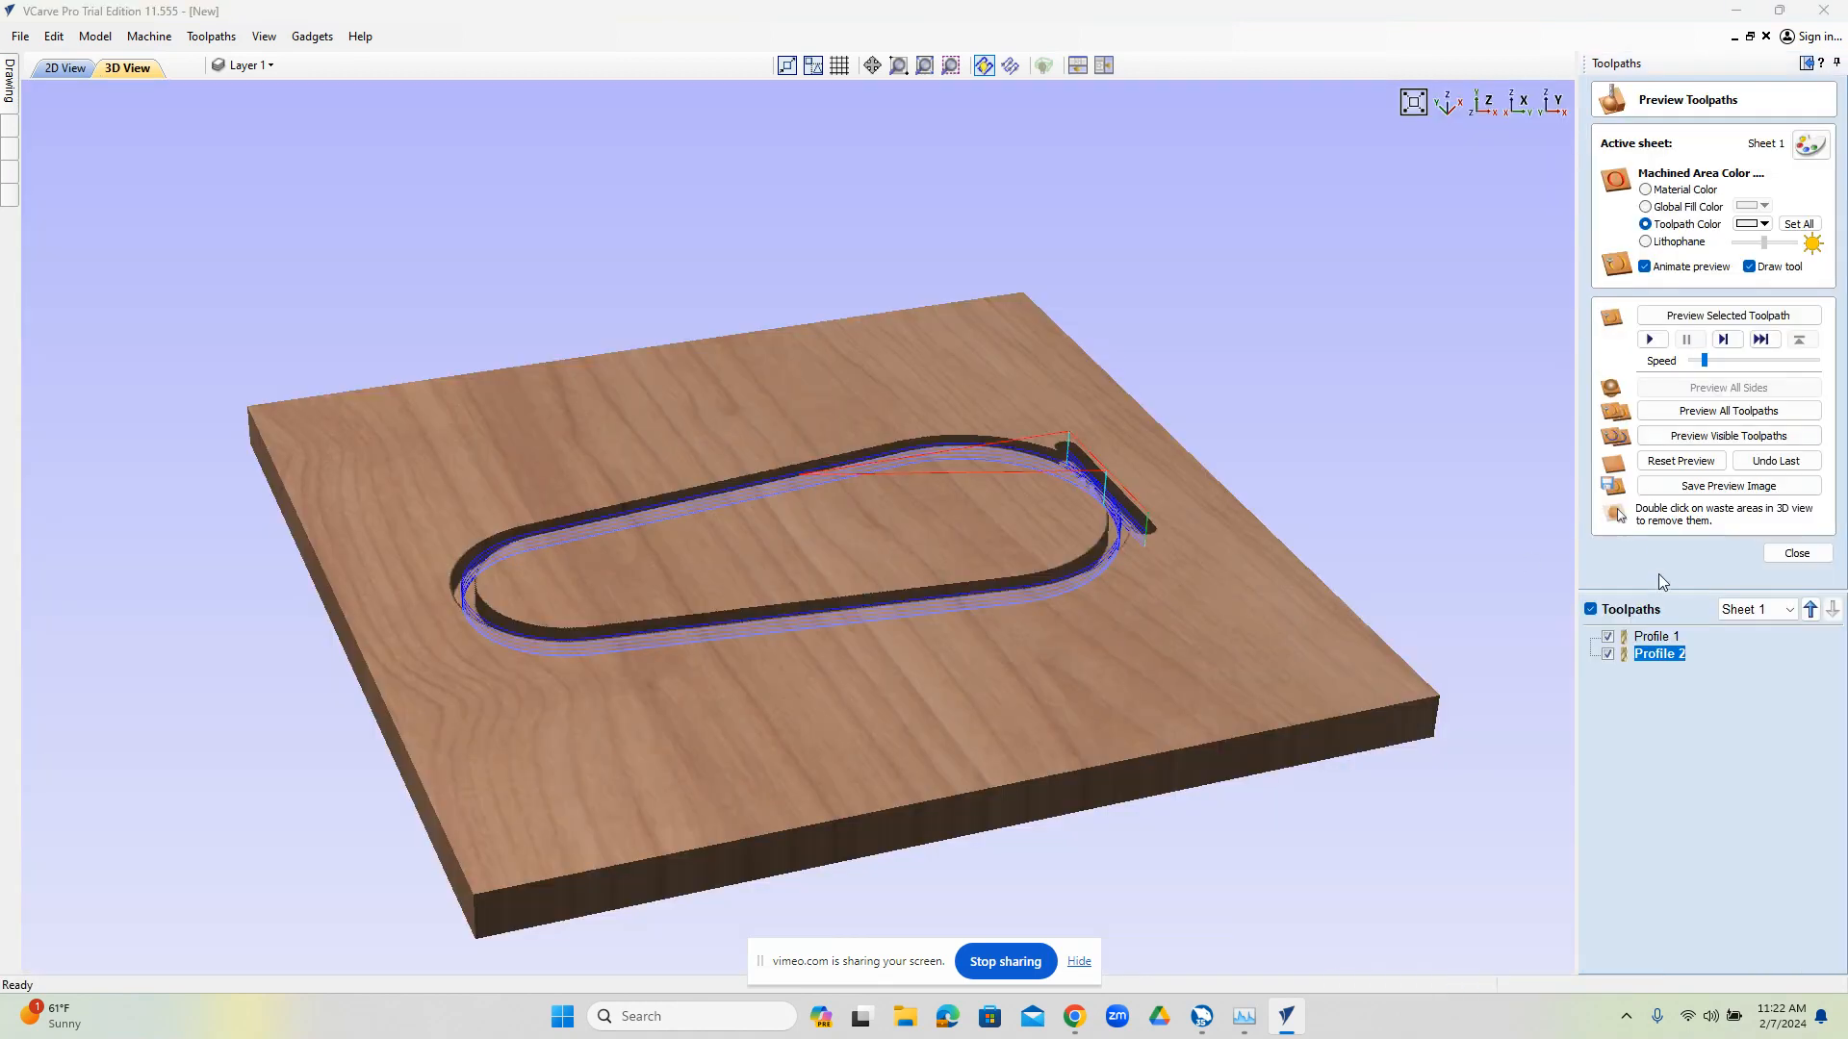
Clear the previous simulated cut and simulate the selected Profile 2 toolpath on the fresh material
click(1676, 470)
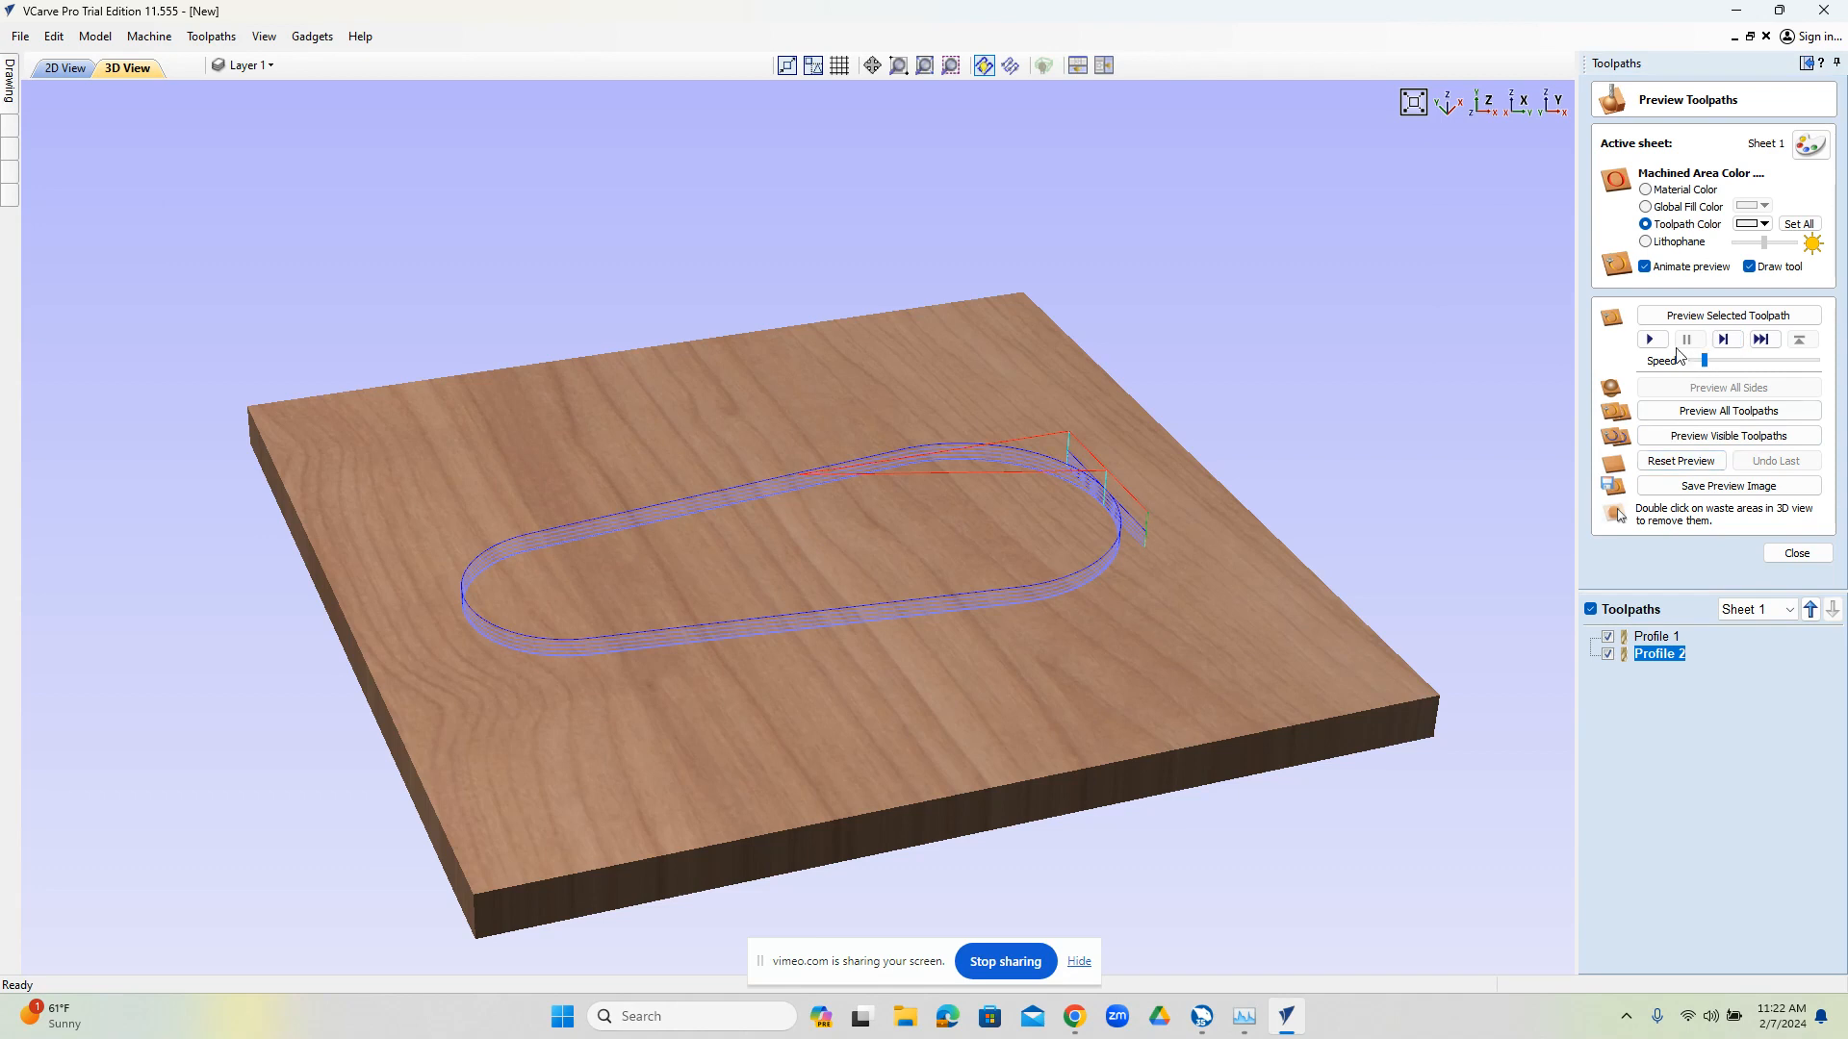
click(1652, 340)
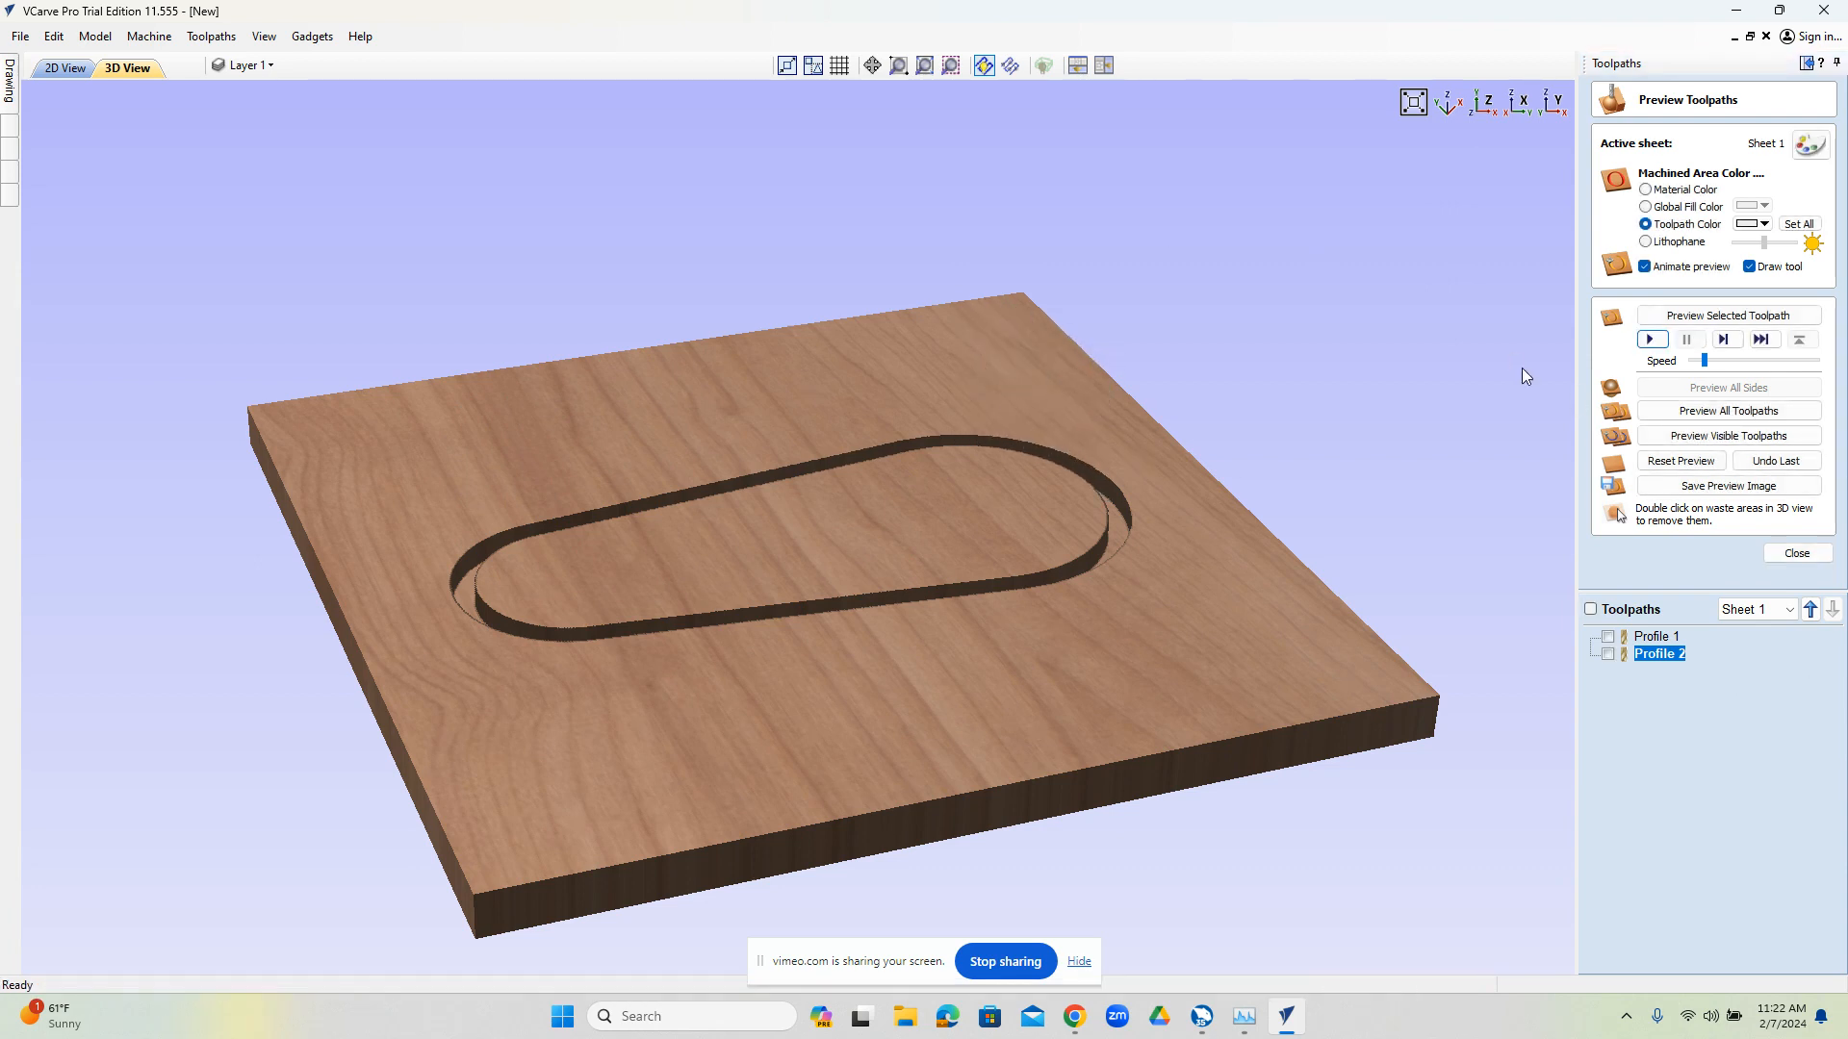
Reset the preview, show the Profile 1 toolpath, and run the step-by-step simulation again
click(1681, 461)
click(1608, 638)
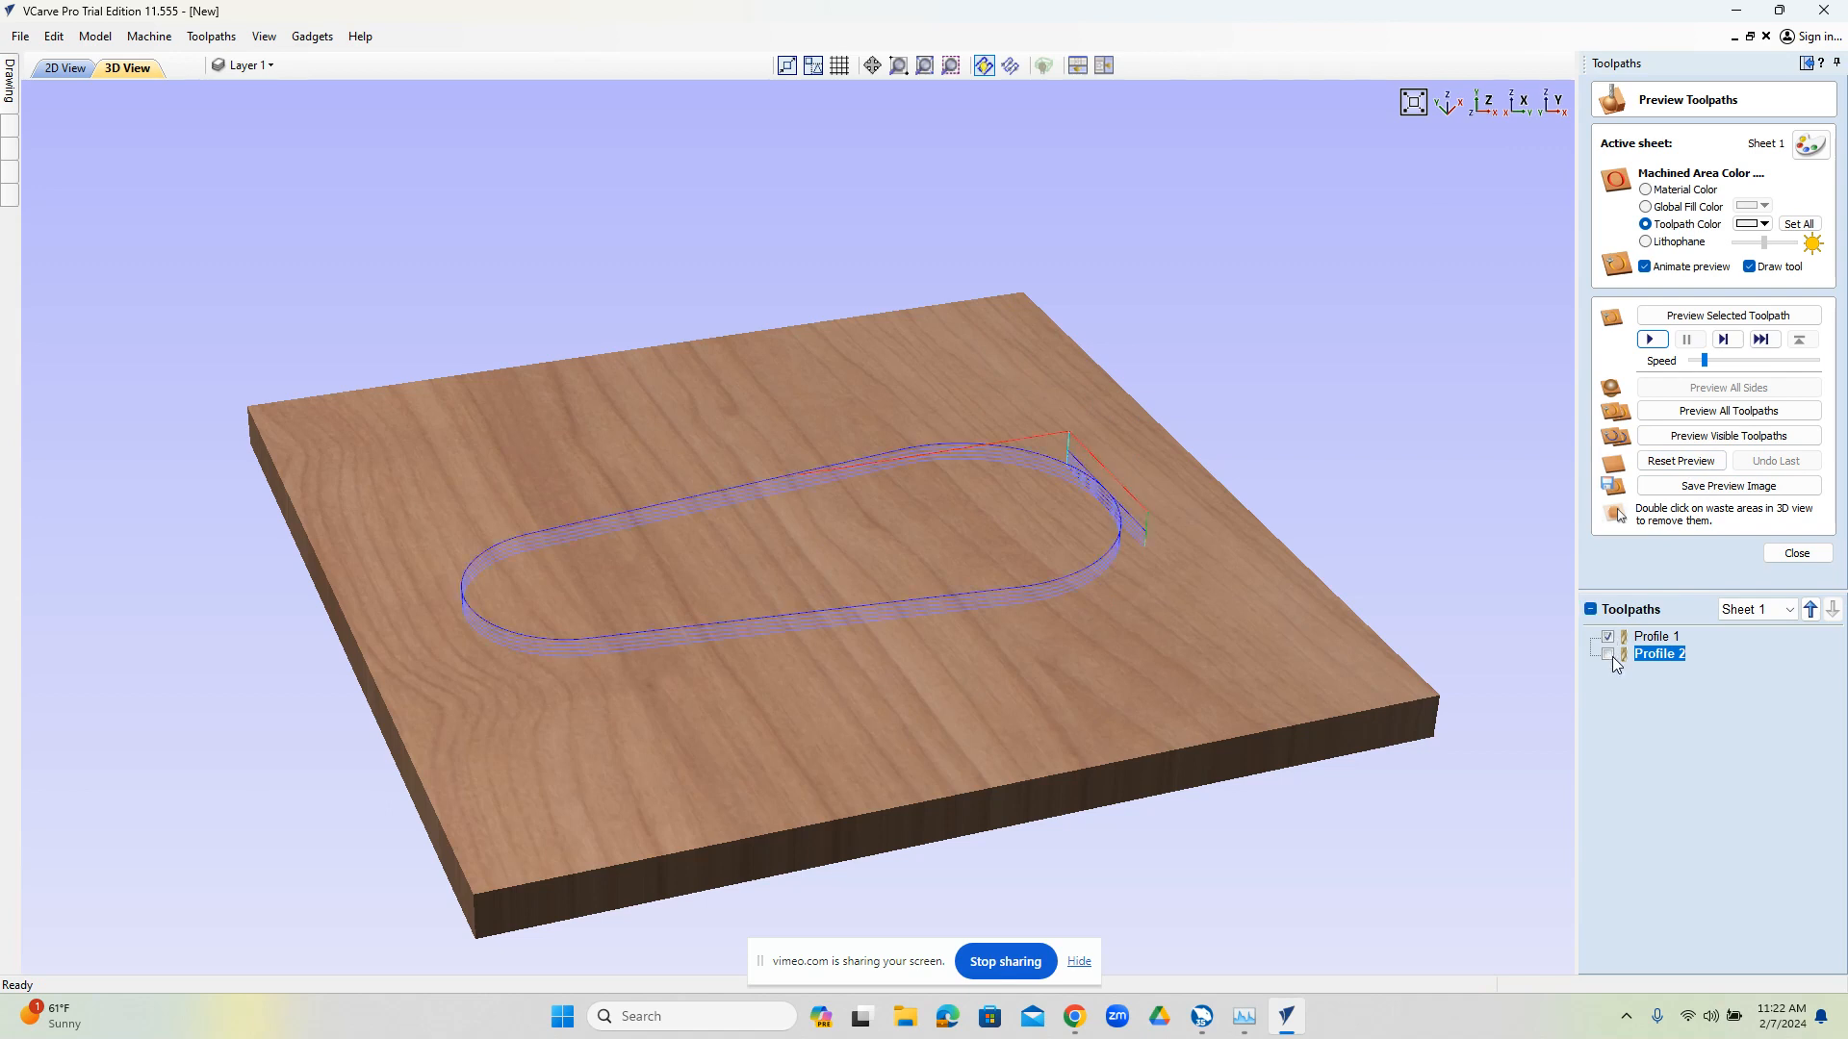
click(1653, 340)
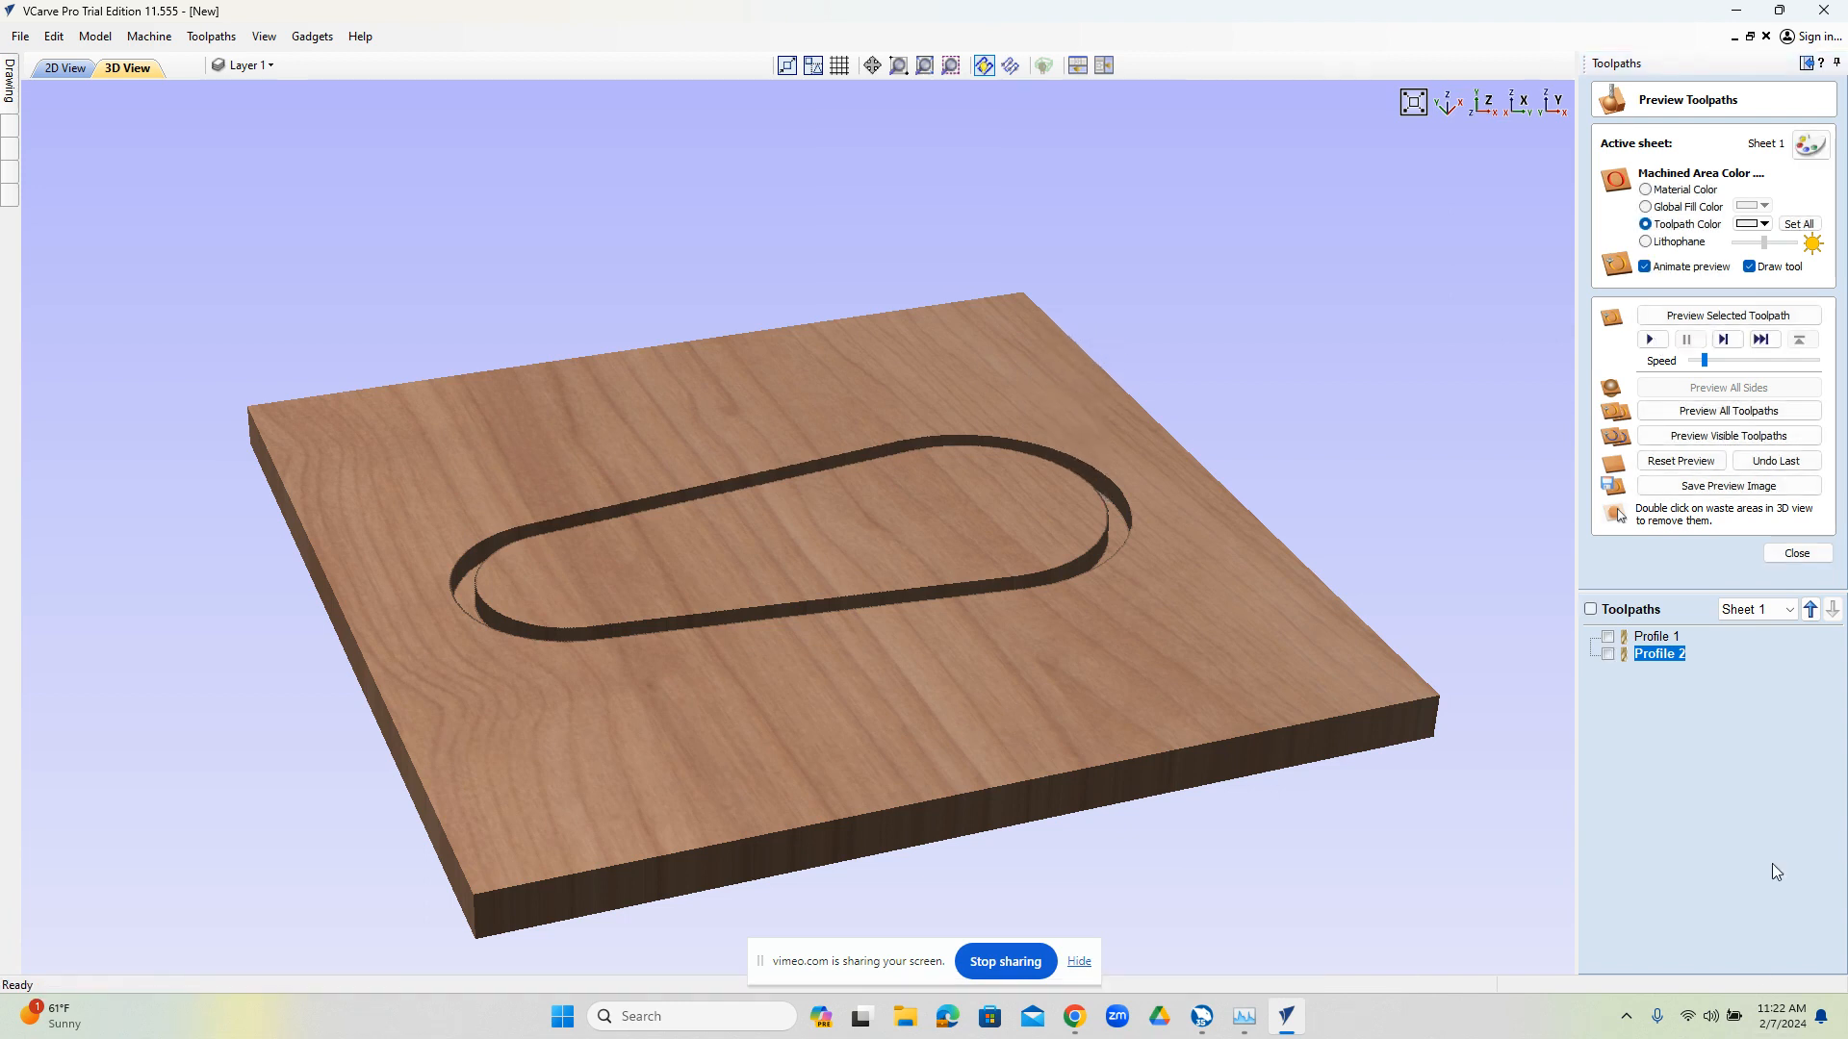
Reset the preview and simulate all toolpaths together, viewing the cut around the lead from another angle
click(1682, 462)
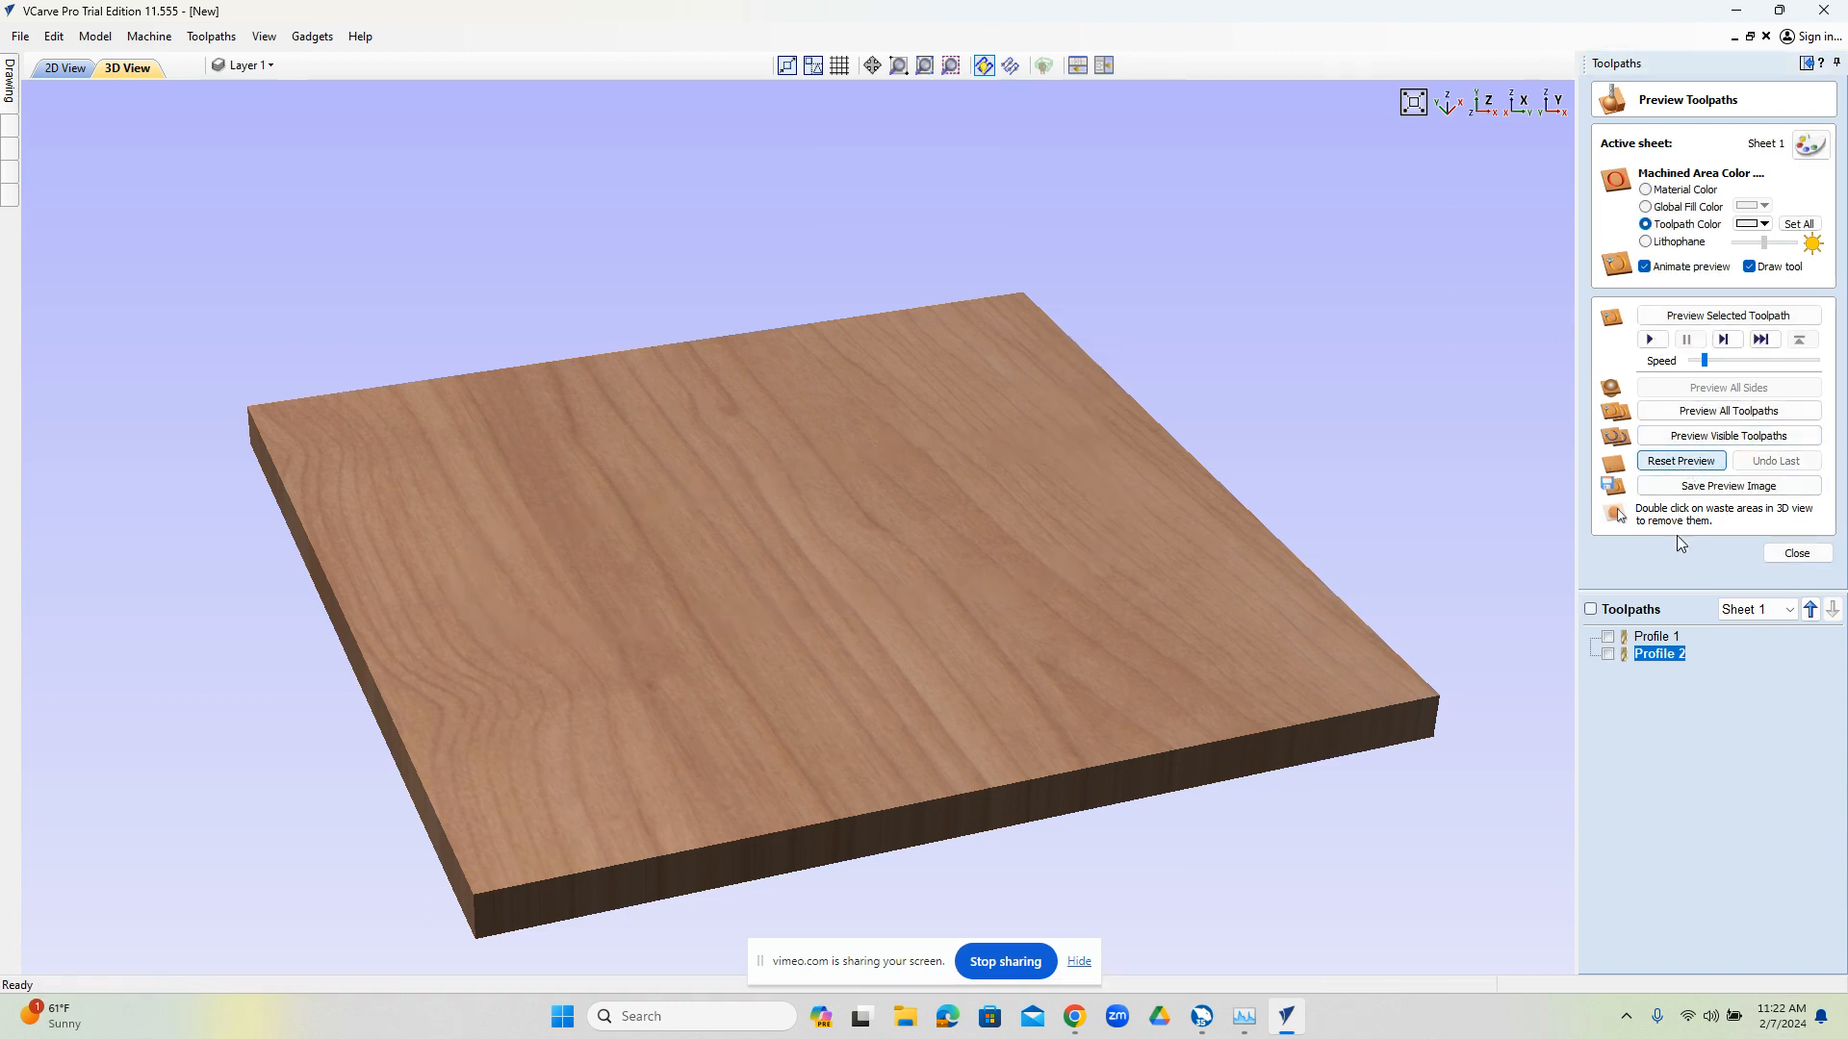
click(1730, 411)
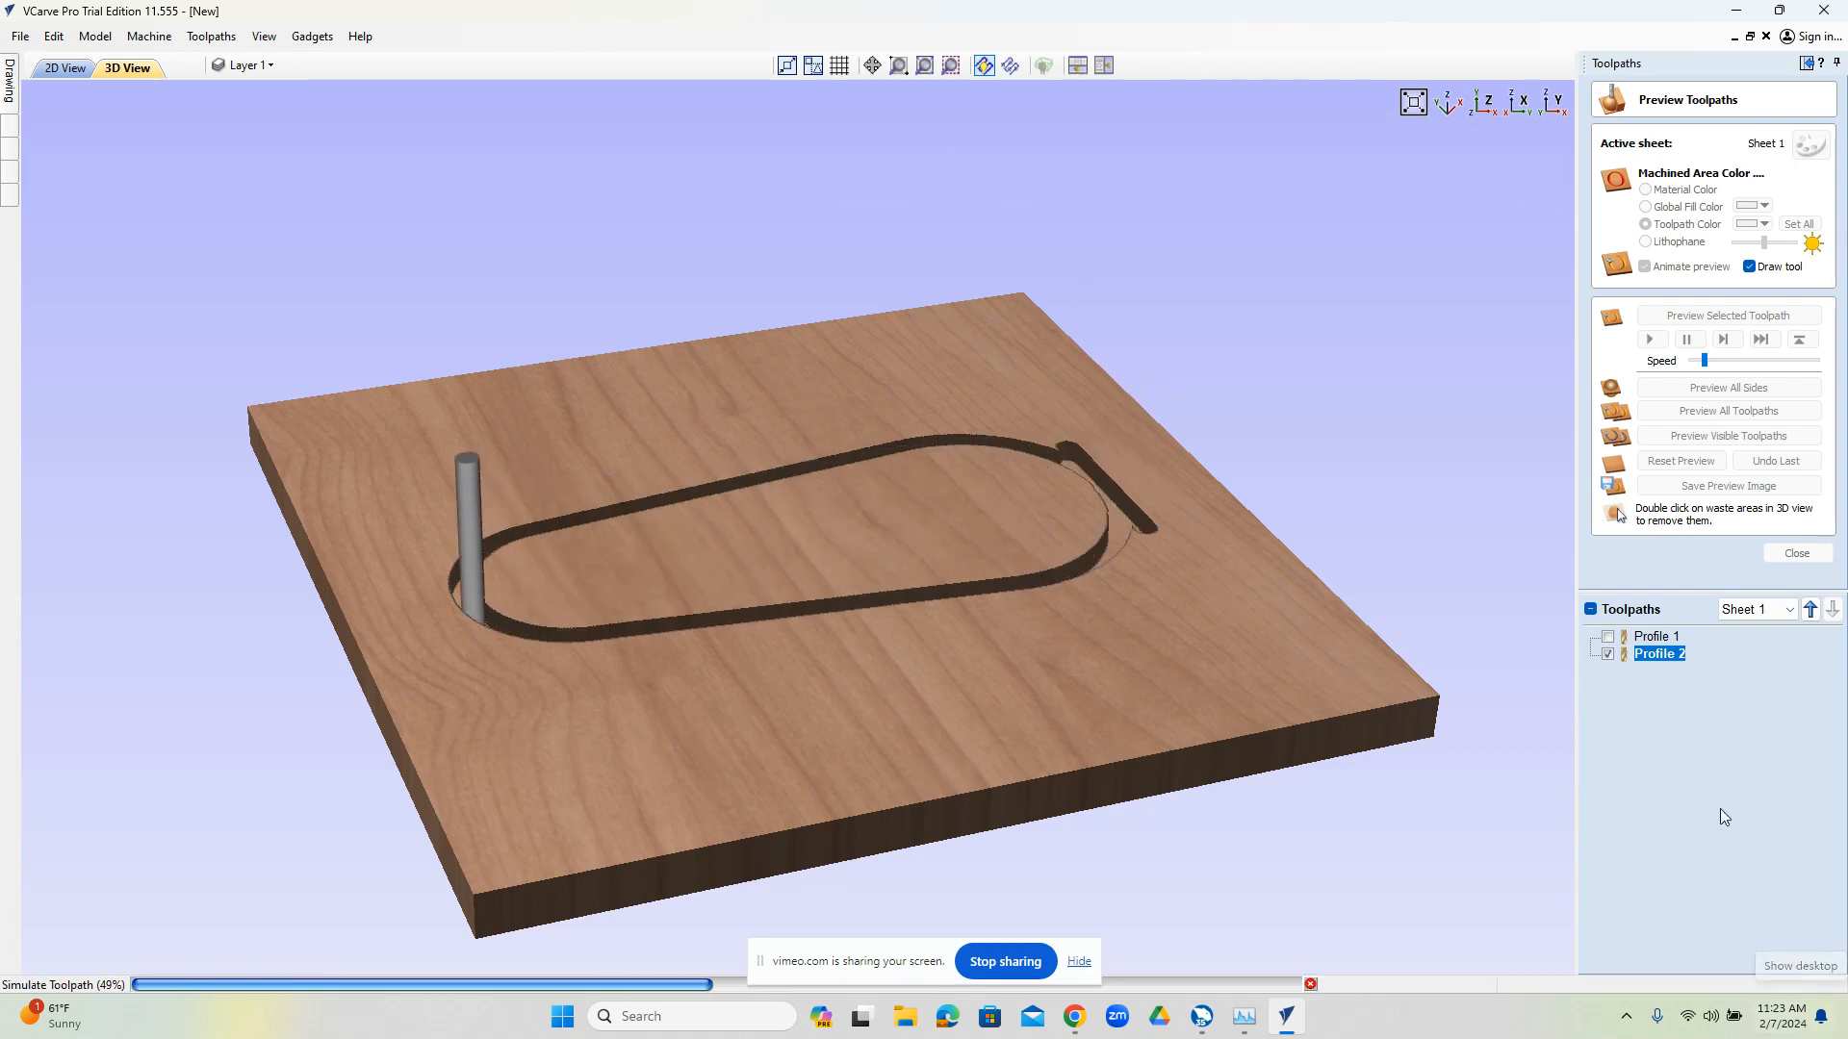
drag(935, 666, 545, 685)
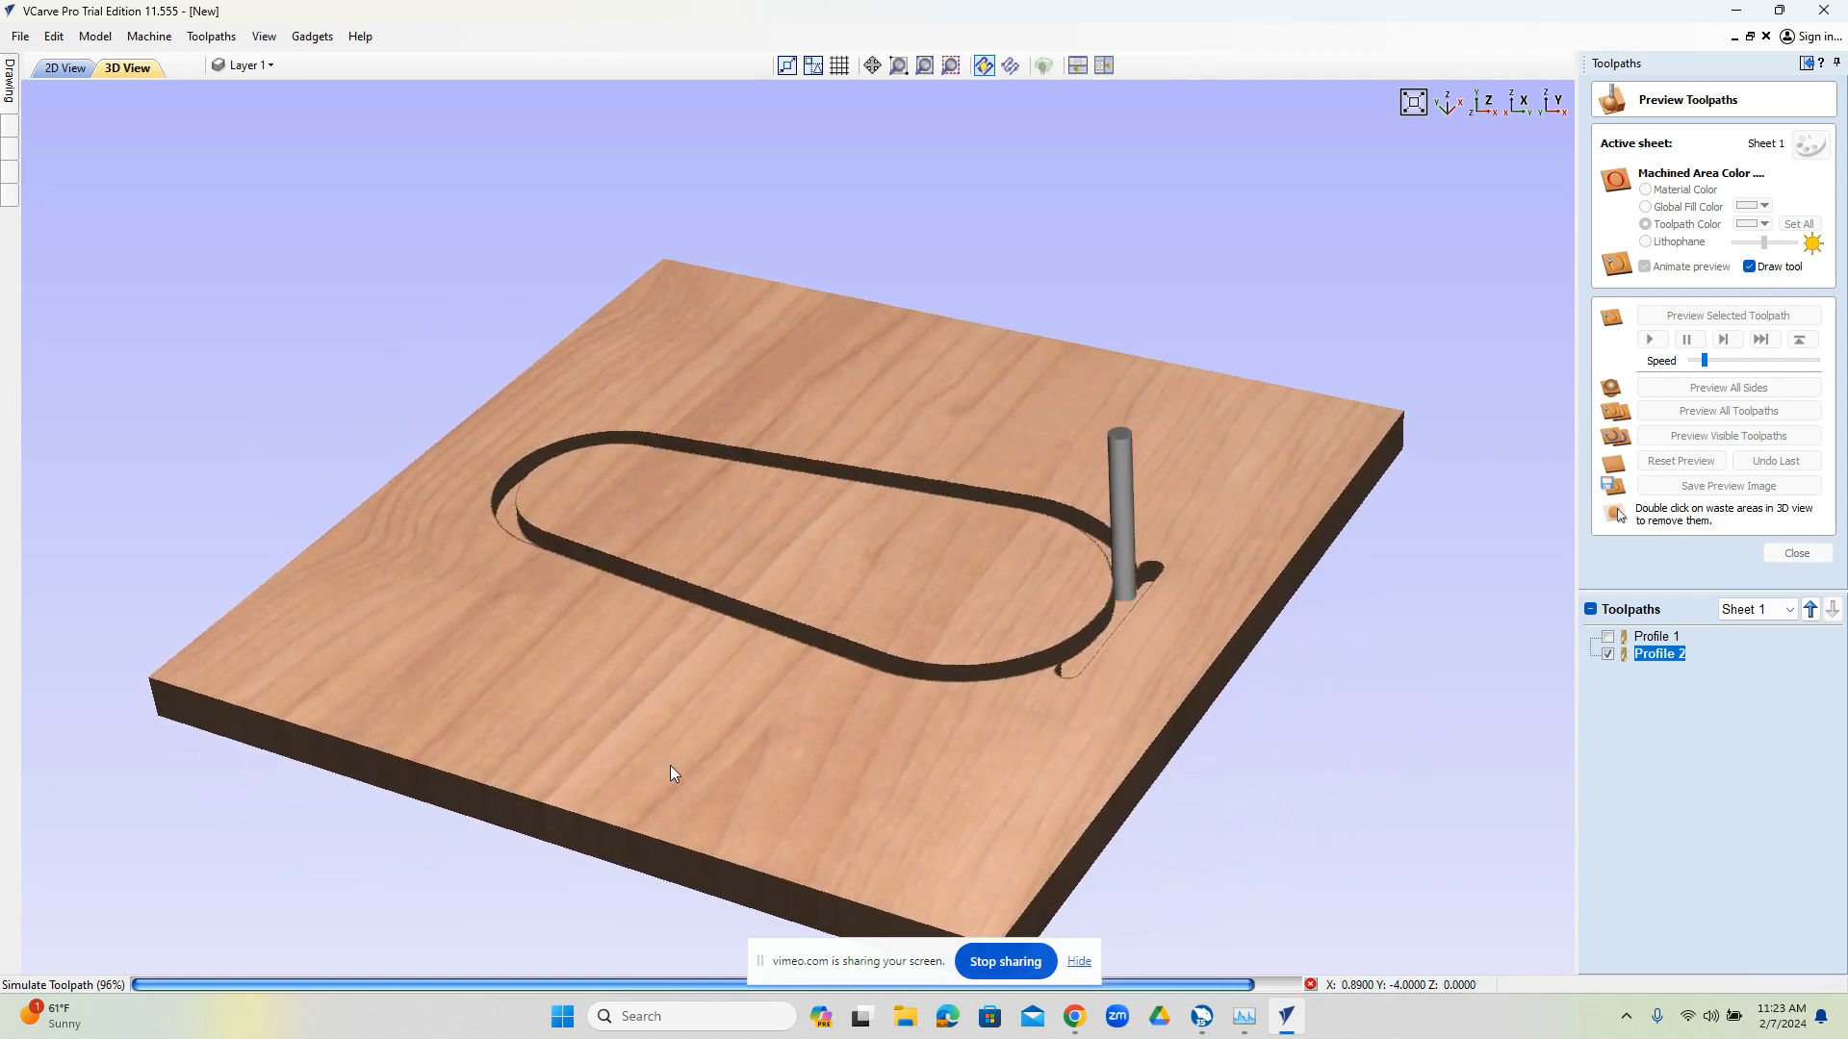